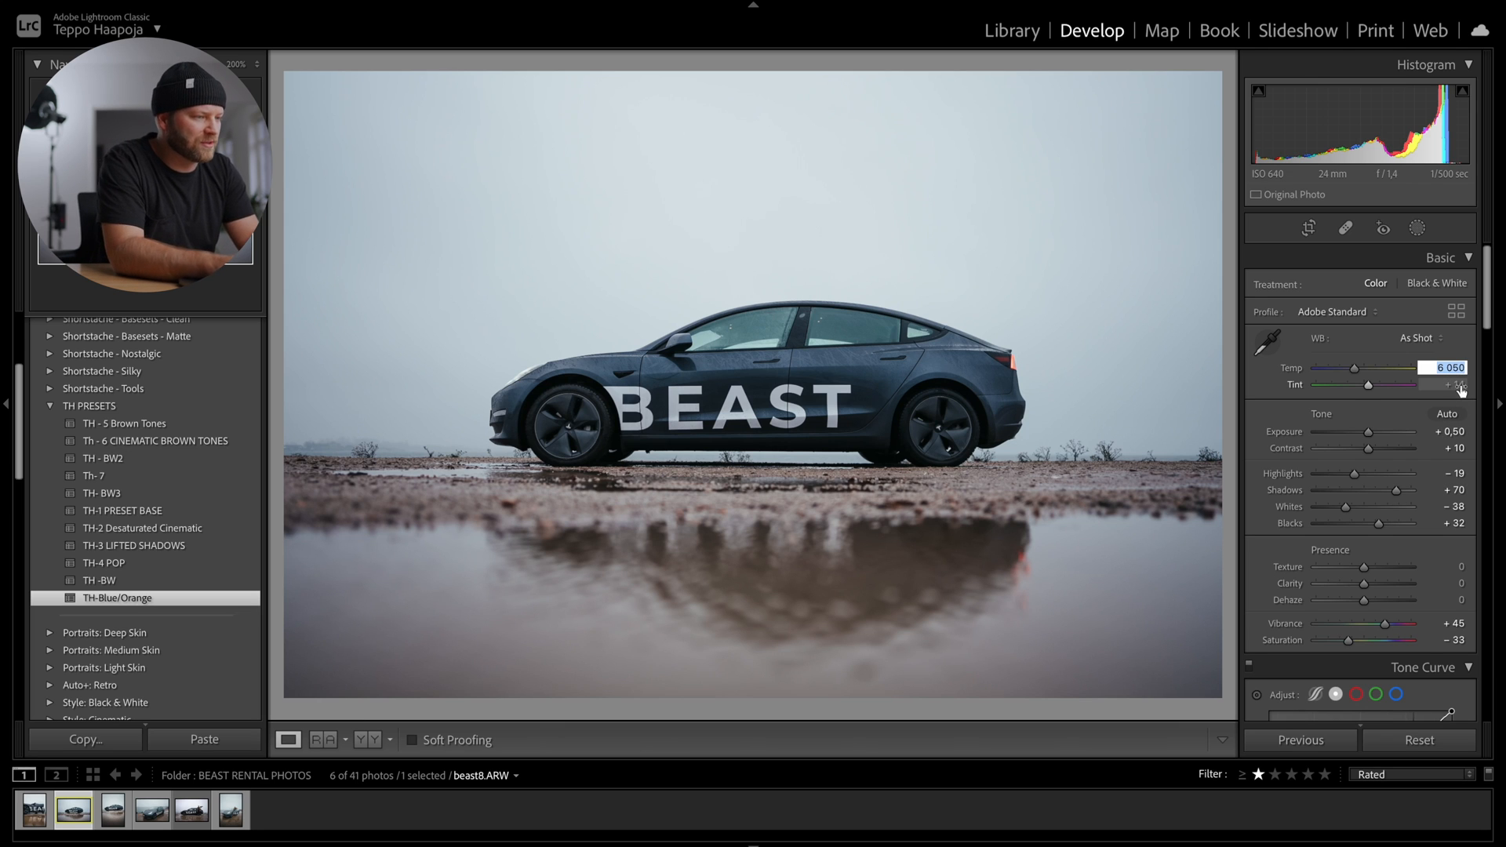
Set the photo's white balance tint to +10 and compare the edit with the original version
{"action": "key", "text": "Return"}
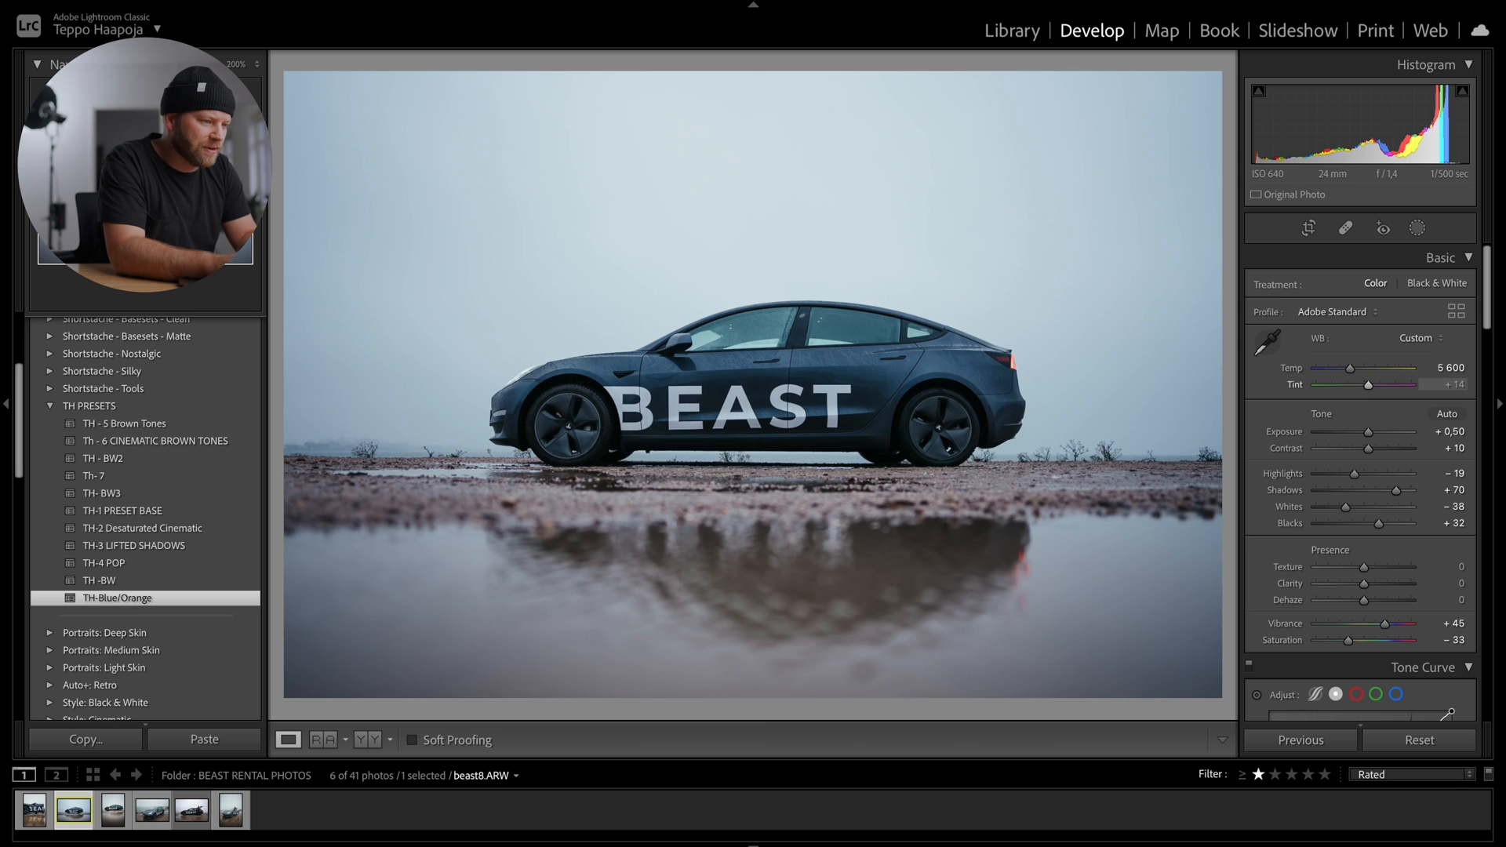
{"action": "key", "text": "ctrl+z"}
{"action": "left_click", "coordinate": [1458, 385]}
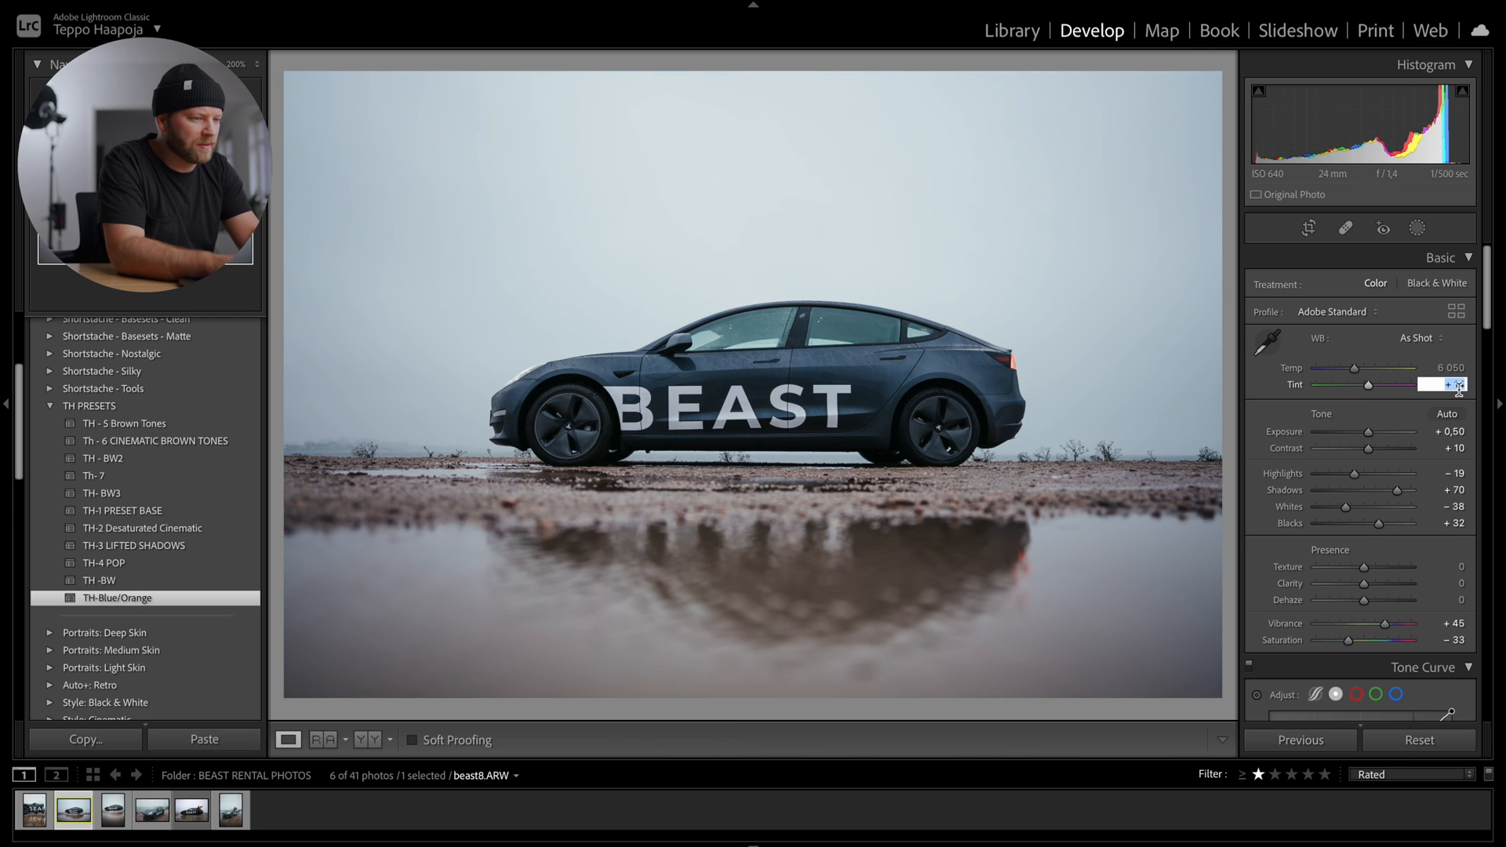
{"action": "key", "text": "Return"}
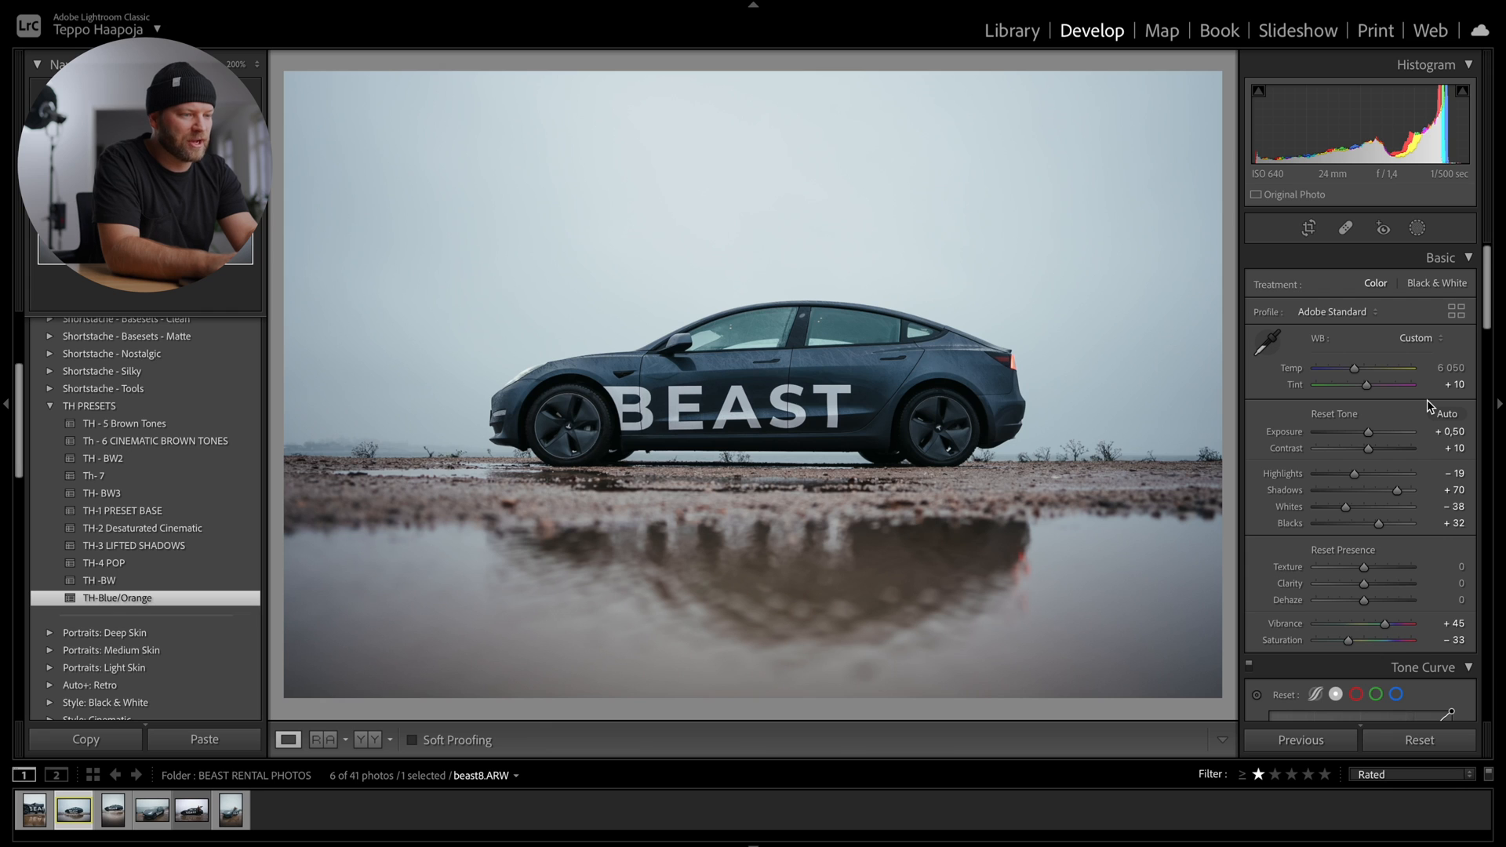
{"action": "key", "text": "backslash"}
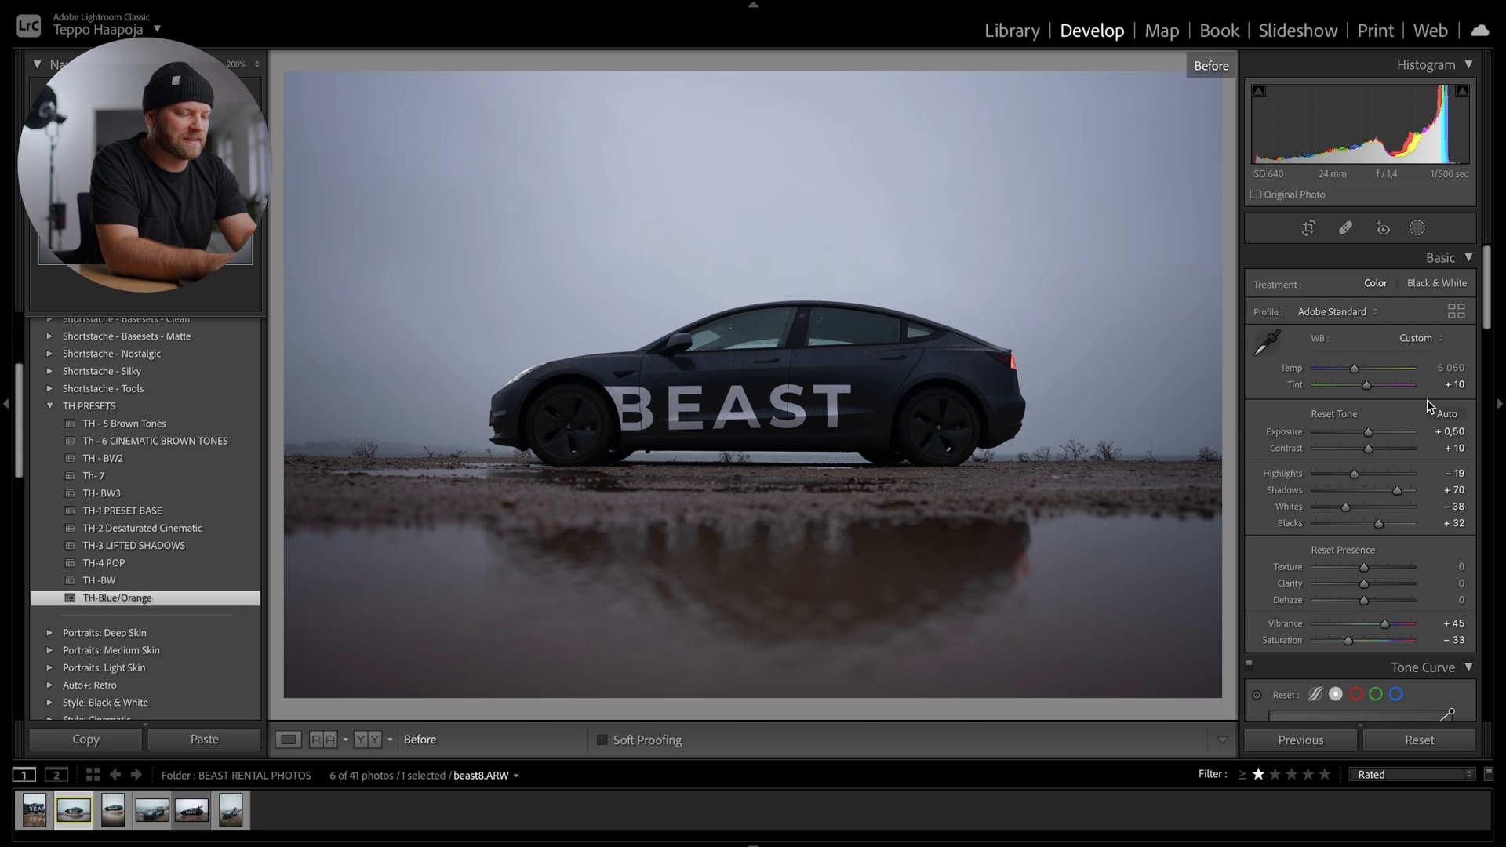
{"action": "key", "text": "backslash"}
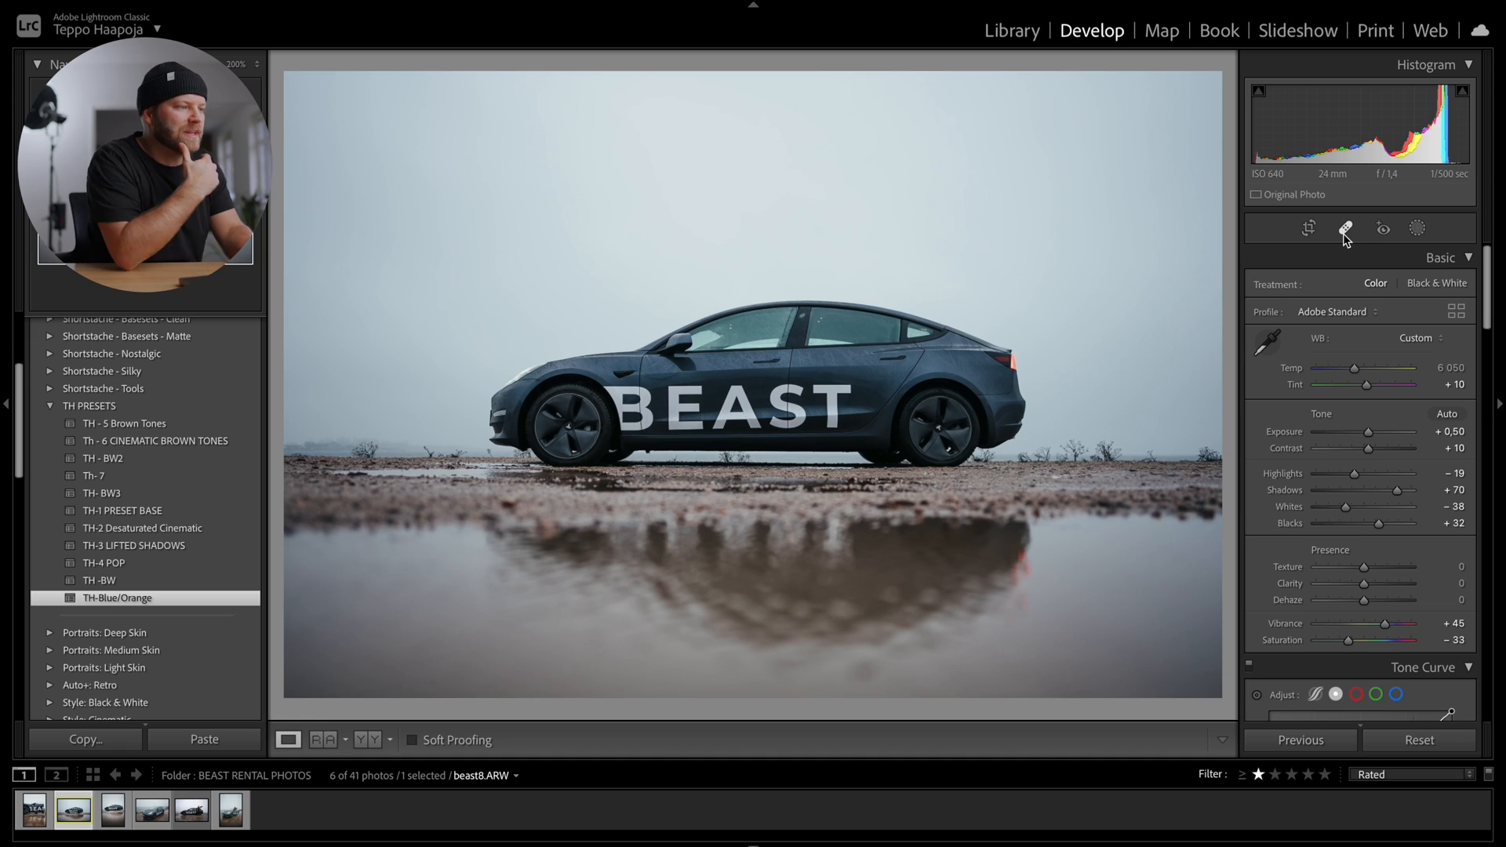
Try cloning the bush in front of the car onto the area beside it with a size 77 spot
{"action": "left_click", "coordinate": [1346, 229]}
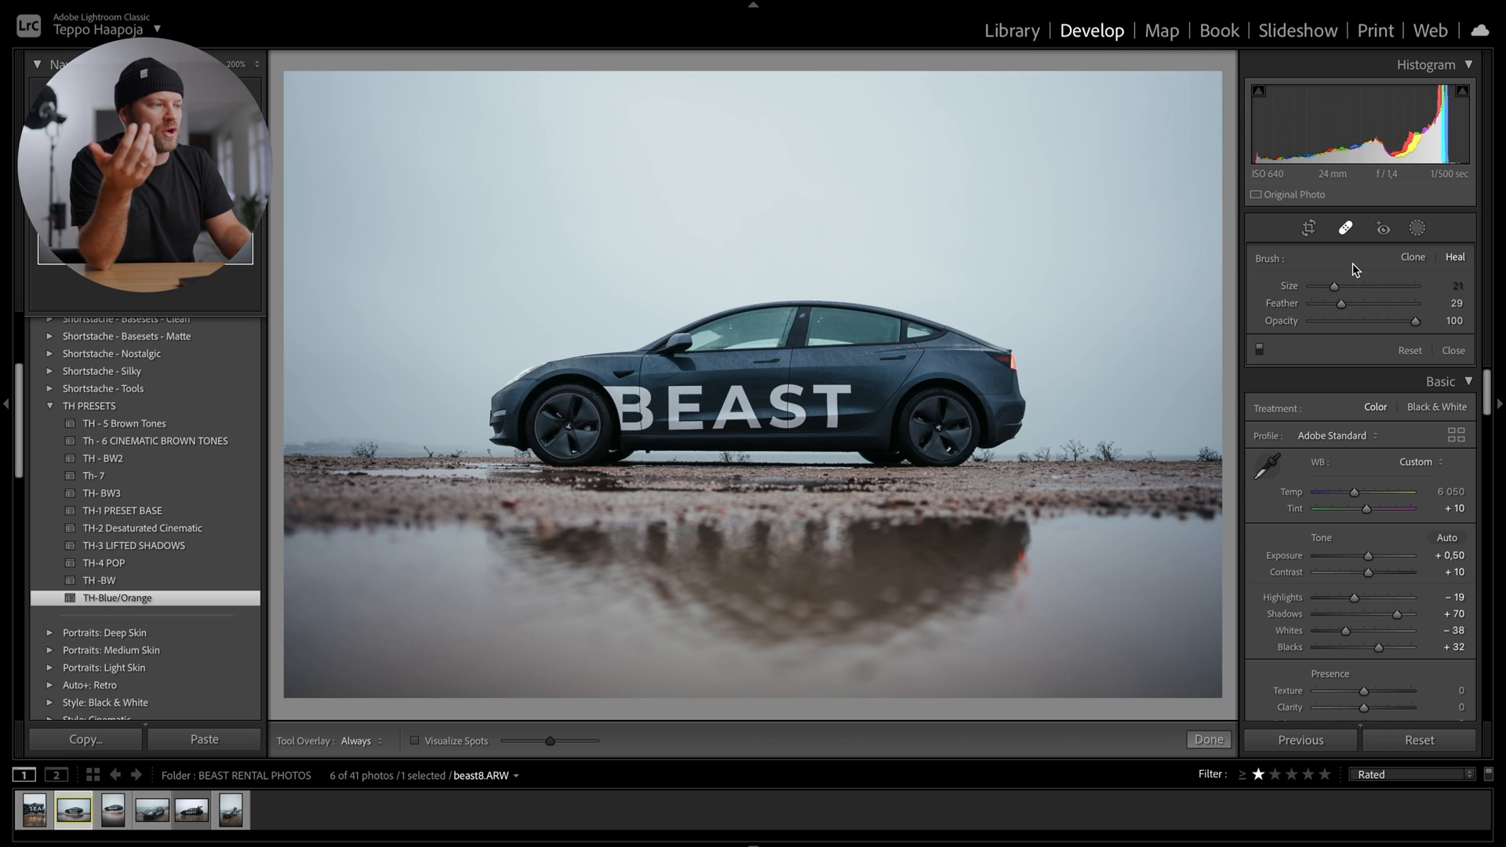
{"action": "left_click", "coordinate": [1413, 258]}
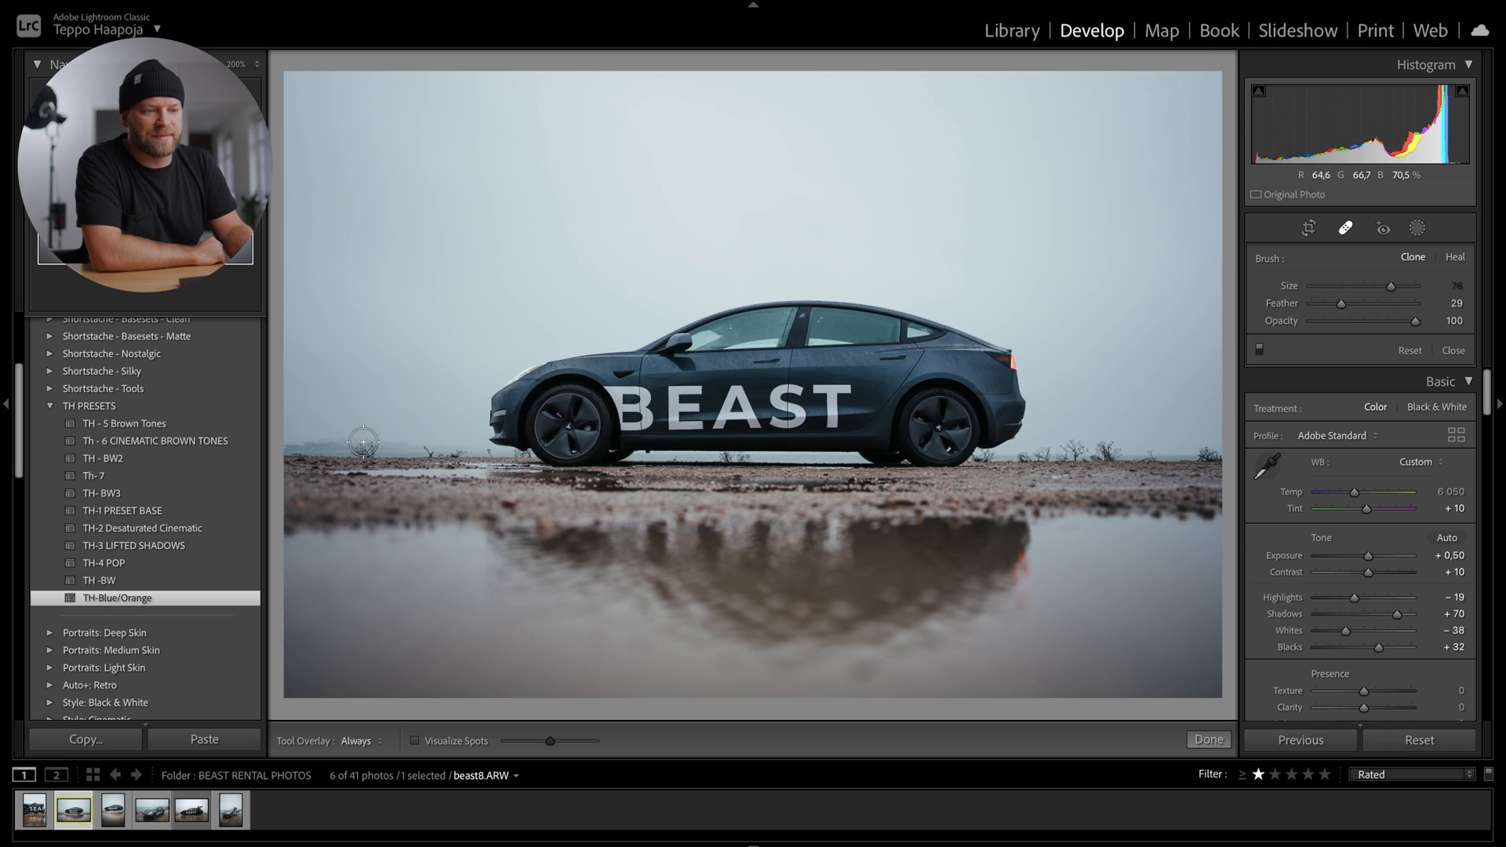
{"action": "left_click", "coordinate": [402, 447]}
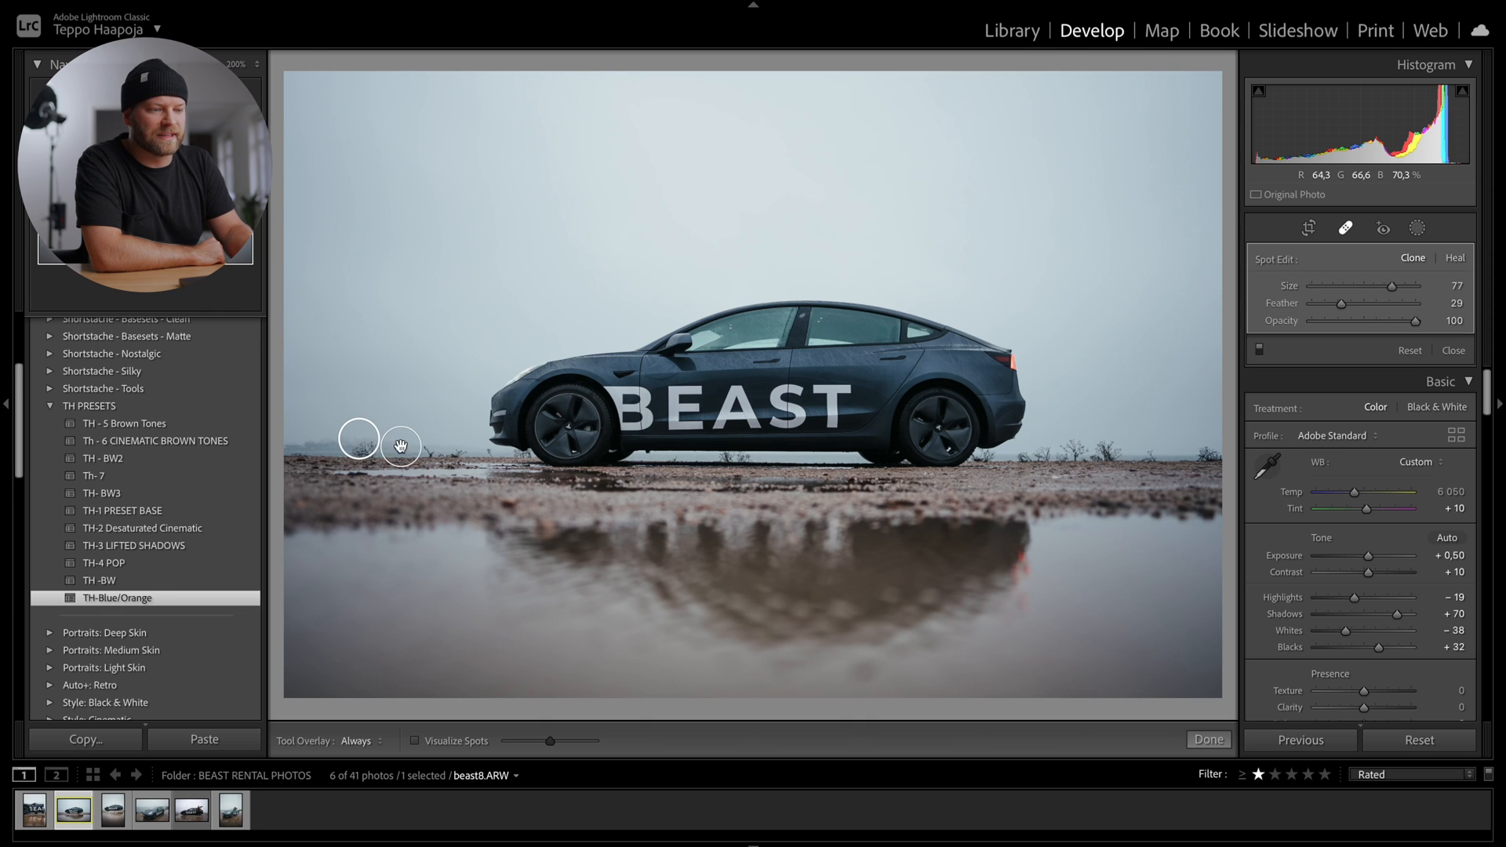
{"action": "left_click_drag", "start_coordinate": [358, 440], "coordinate": [360, 447]}
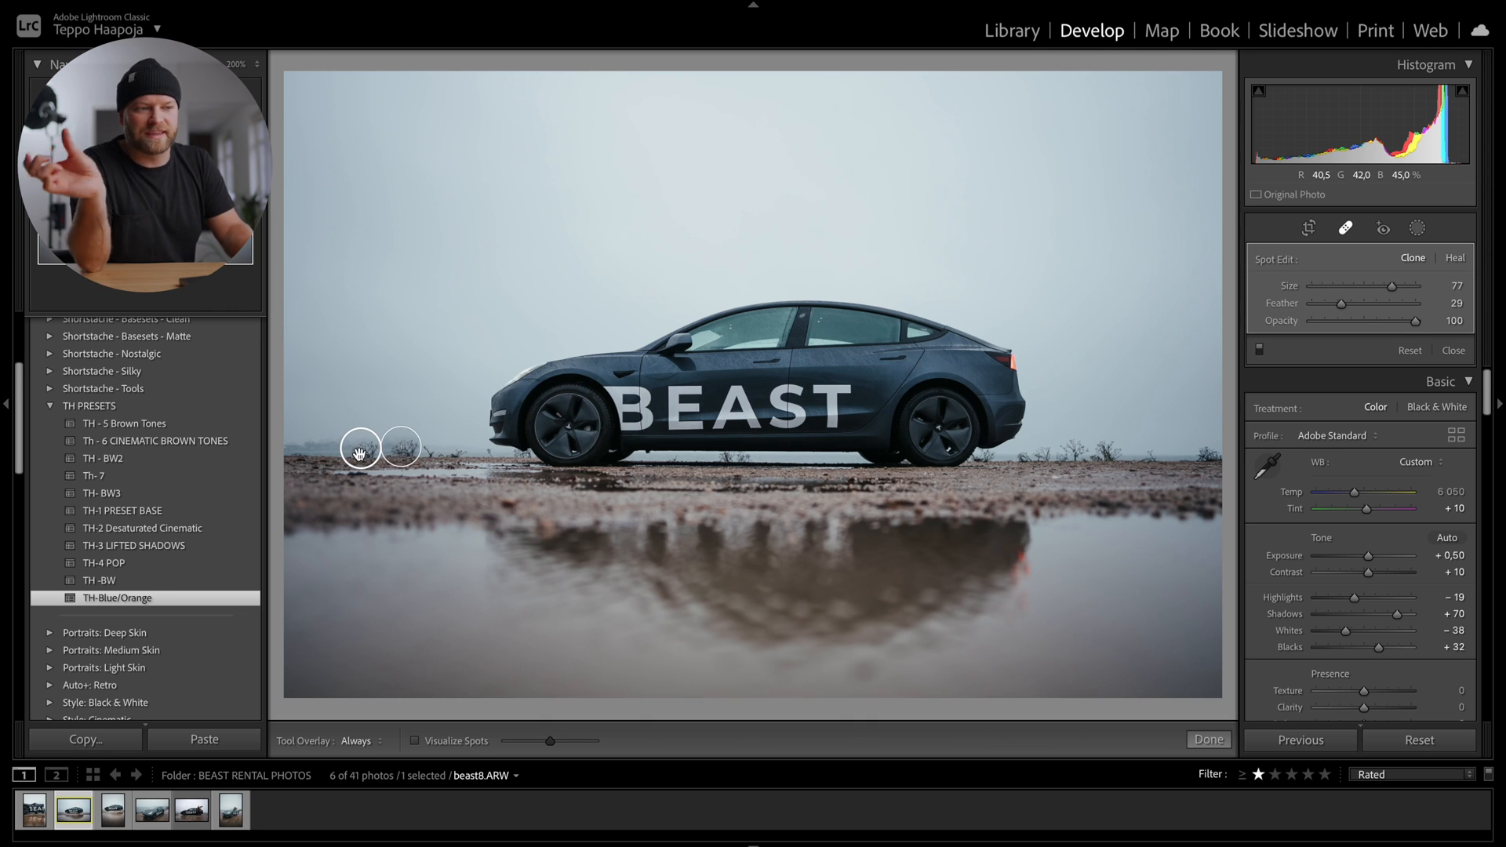
{"action": "left_click", "coordinate": [1209, 740]}
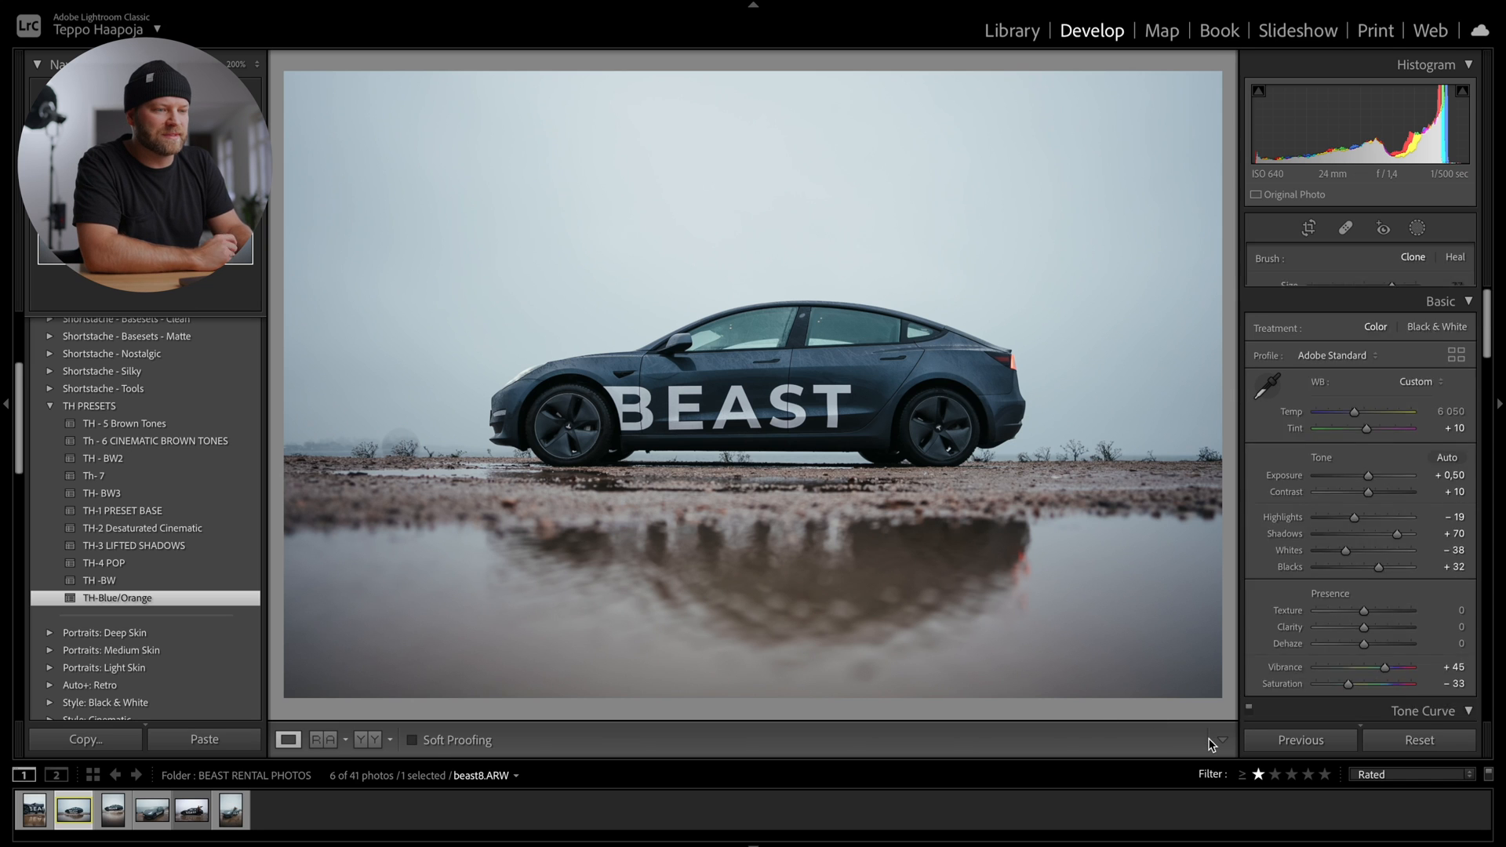
{"action": "left_click", "coordinate": [404, 428]}
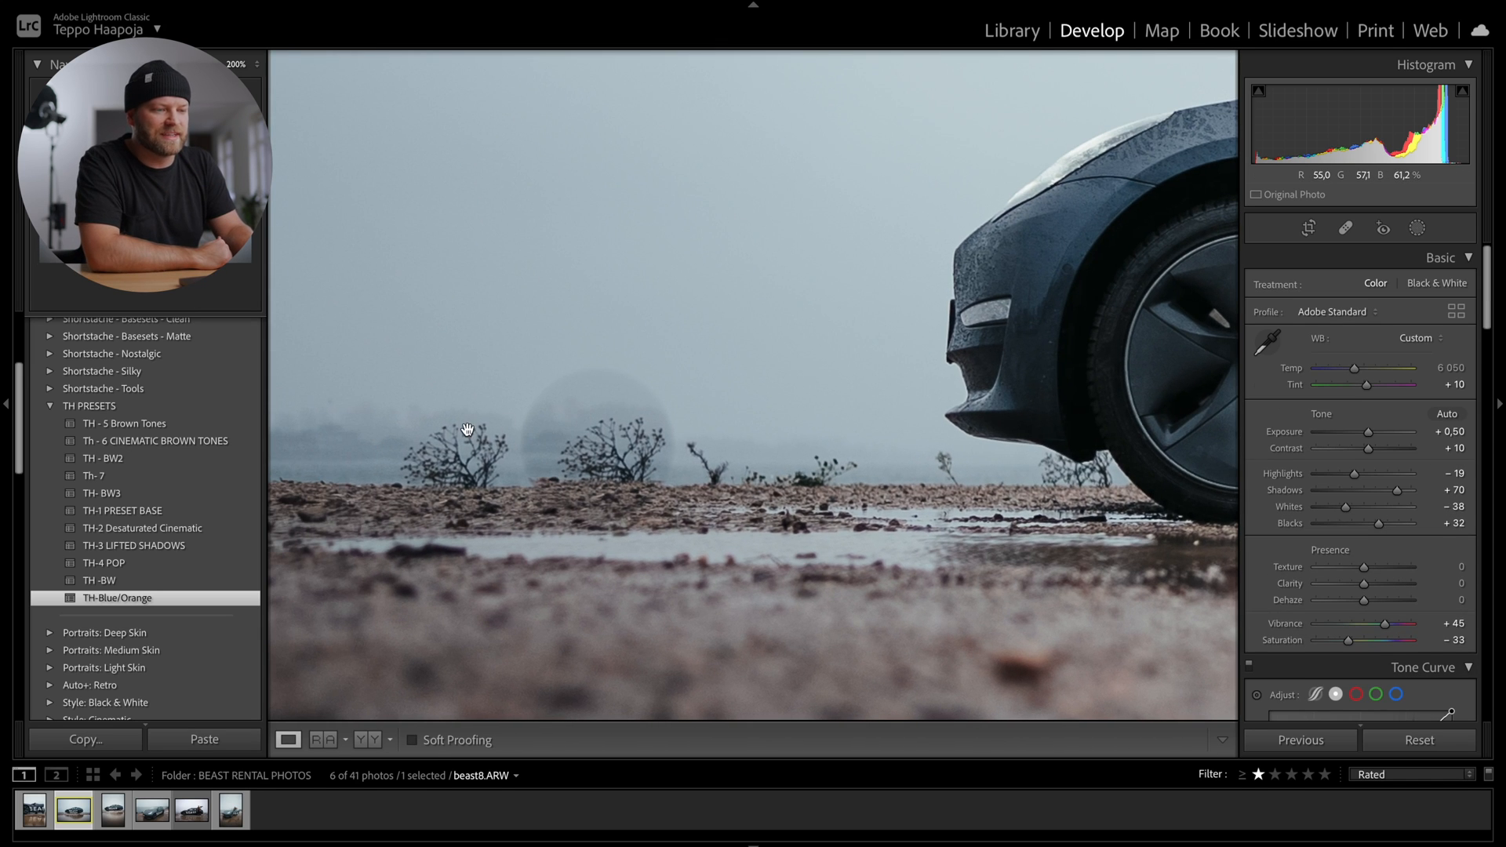
{"action": "left_click", "coordinate": [467, 430]}
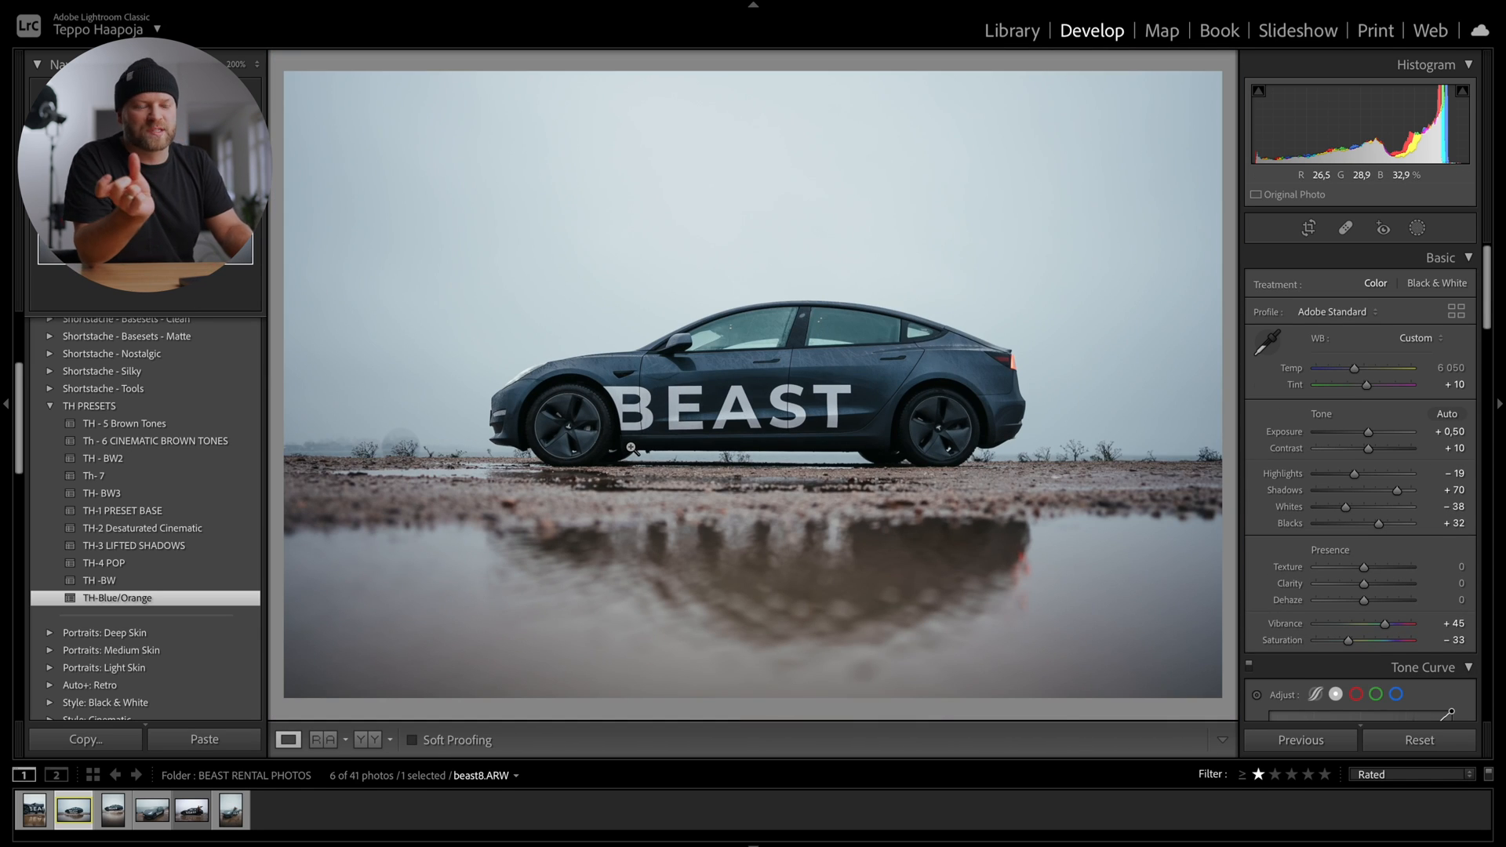
{"action": "key", "text": "q"}
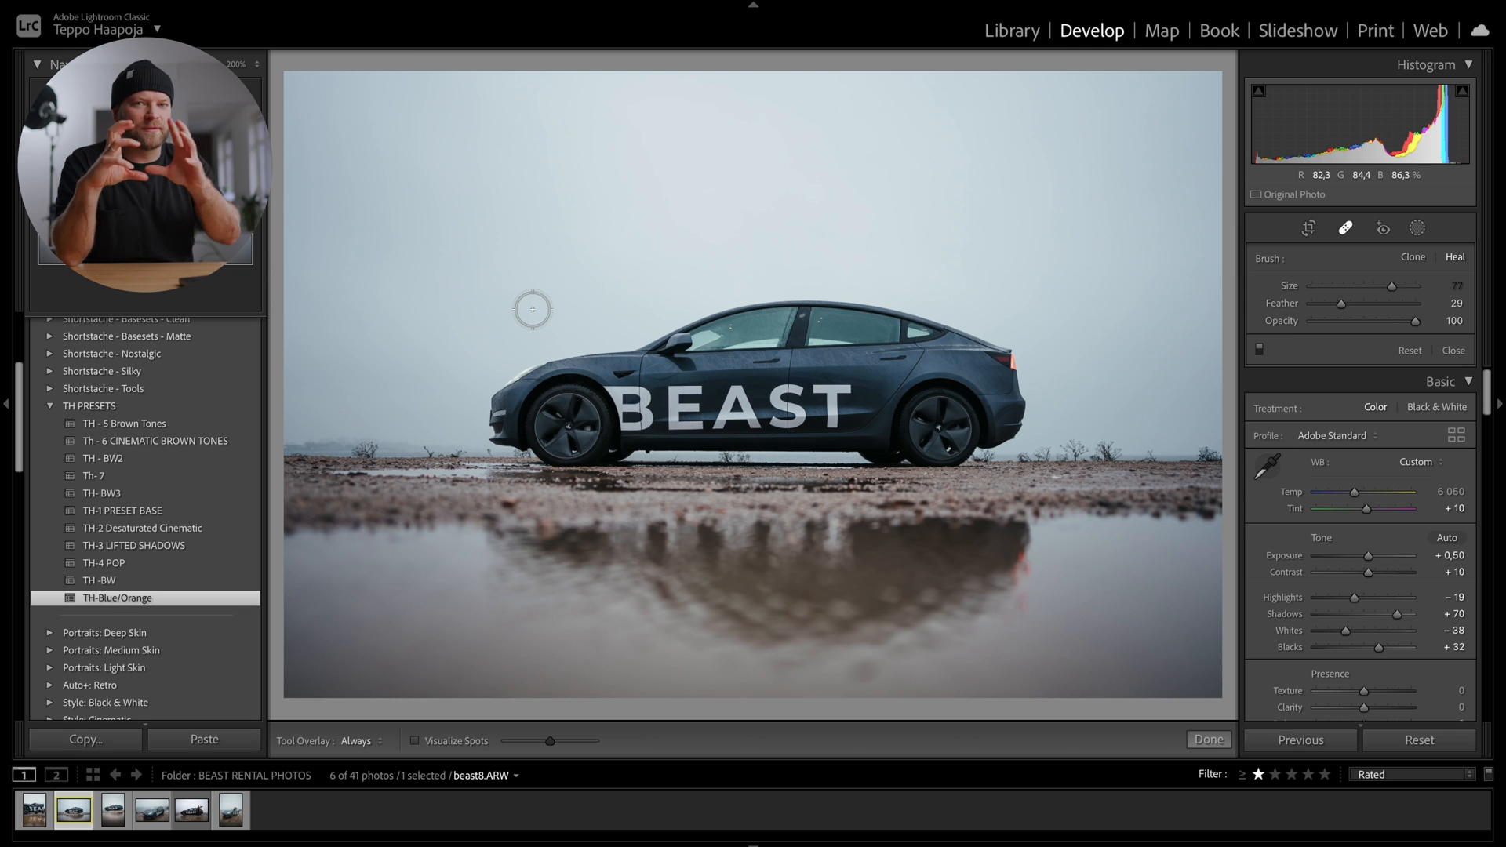
{"action": "left_click", "coordinate": [1209, 739]}
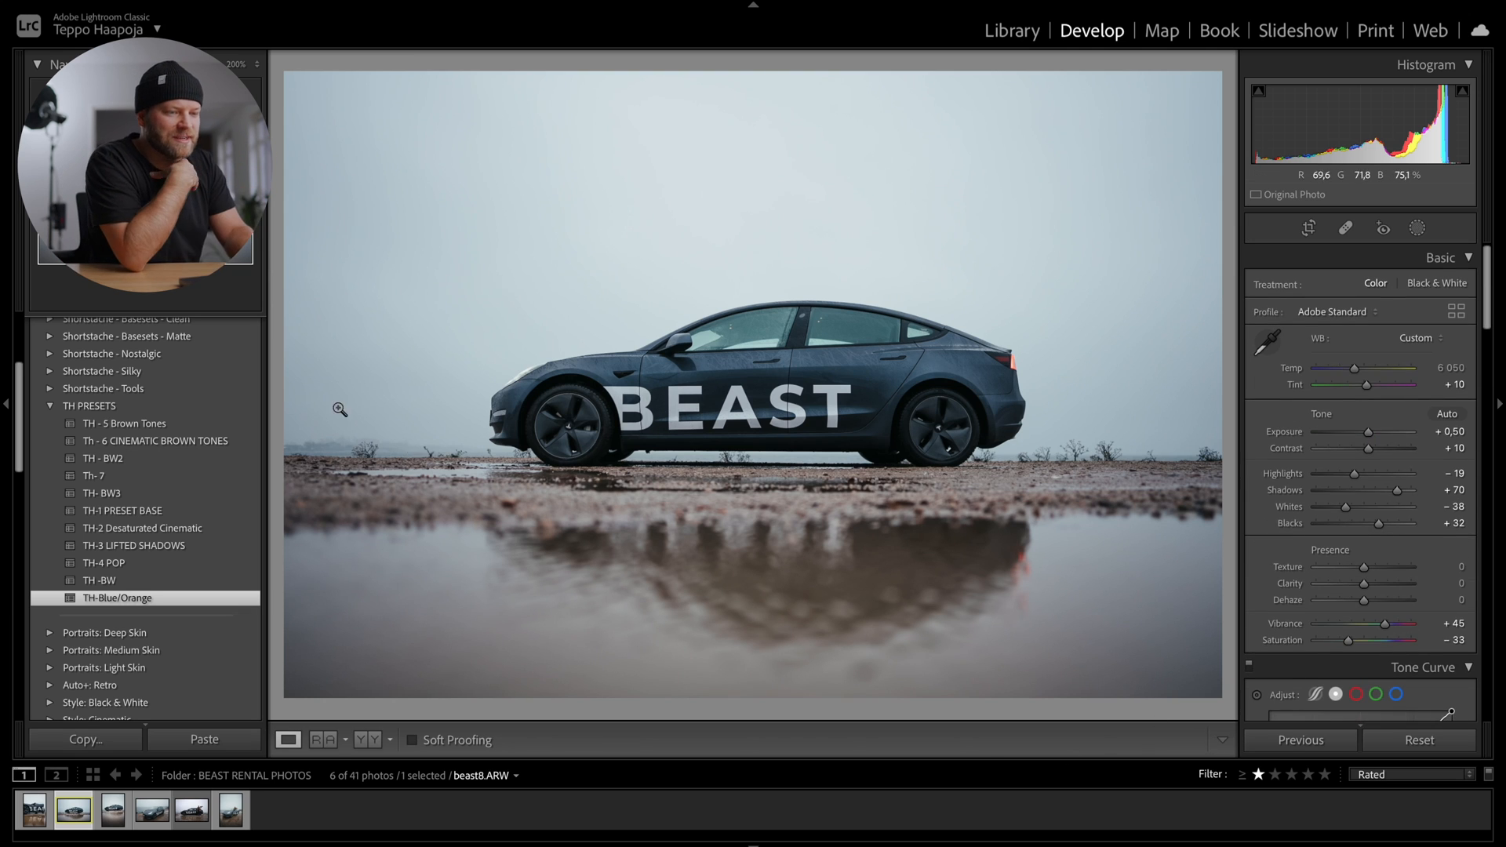
Examine the plants along the horizon up close, from in front of the car to behind its rear bumper
{"action": "left_click", "coordinate": [371, 455]}
{"action": "left_click_drag", "start_coordinate": [371, 455], "coordinate": [271, 454]}
{"action": "left_click_drag", "start_coordinate": [986, 510], "coordinate": [411, 510]}
{"action": "left_click_drag", "start_coordinate": [781, 502], "coordinate": [427, 511]}
{"action": "left_click_drag", "start_coordinate": [907, 481], "coordinate": [421, 481]}
{"action": "left_click_drag", "start_coordinate": [766, 451], "coordinate": [544, 452]}
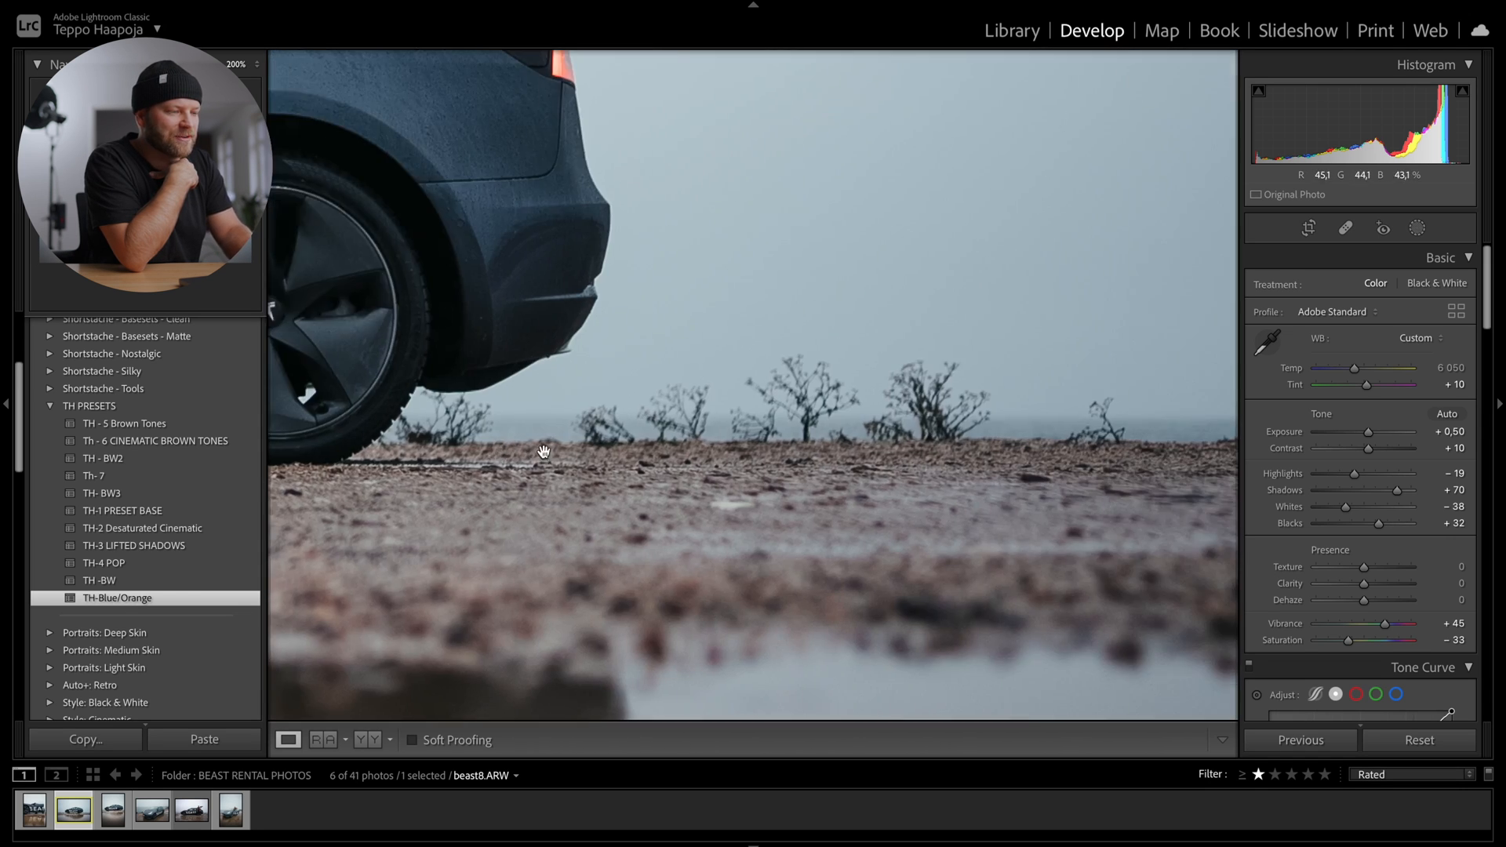
{"action": "left_click_drag", "start_coordinate": [907, 459], "coordinate": [616, 460]}
{"action": "left_click", "coordinate": [847, 462]}
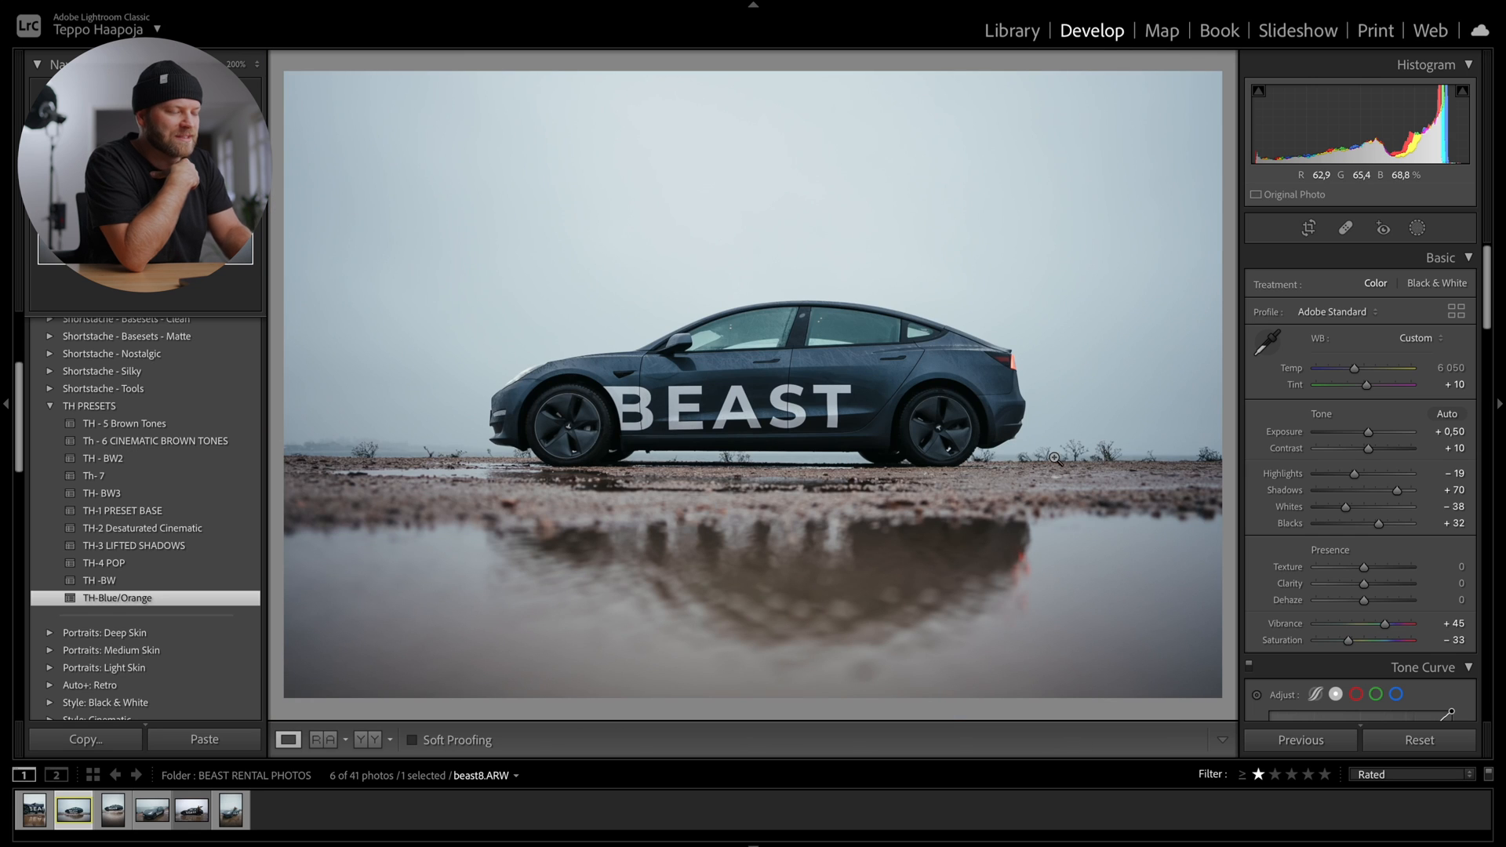
Heal away the large bush standing in front of the car with a size 77 spot
{"action": "left_click", "coordinate": [349, 450]}
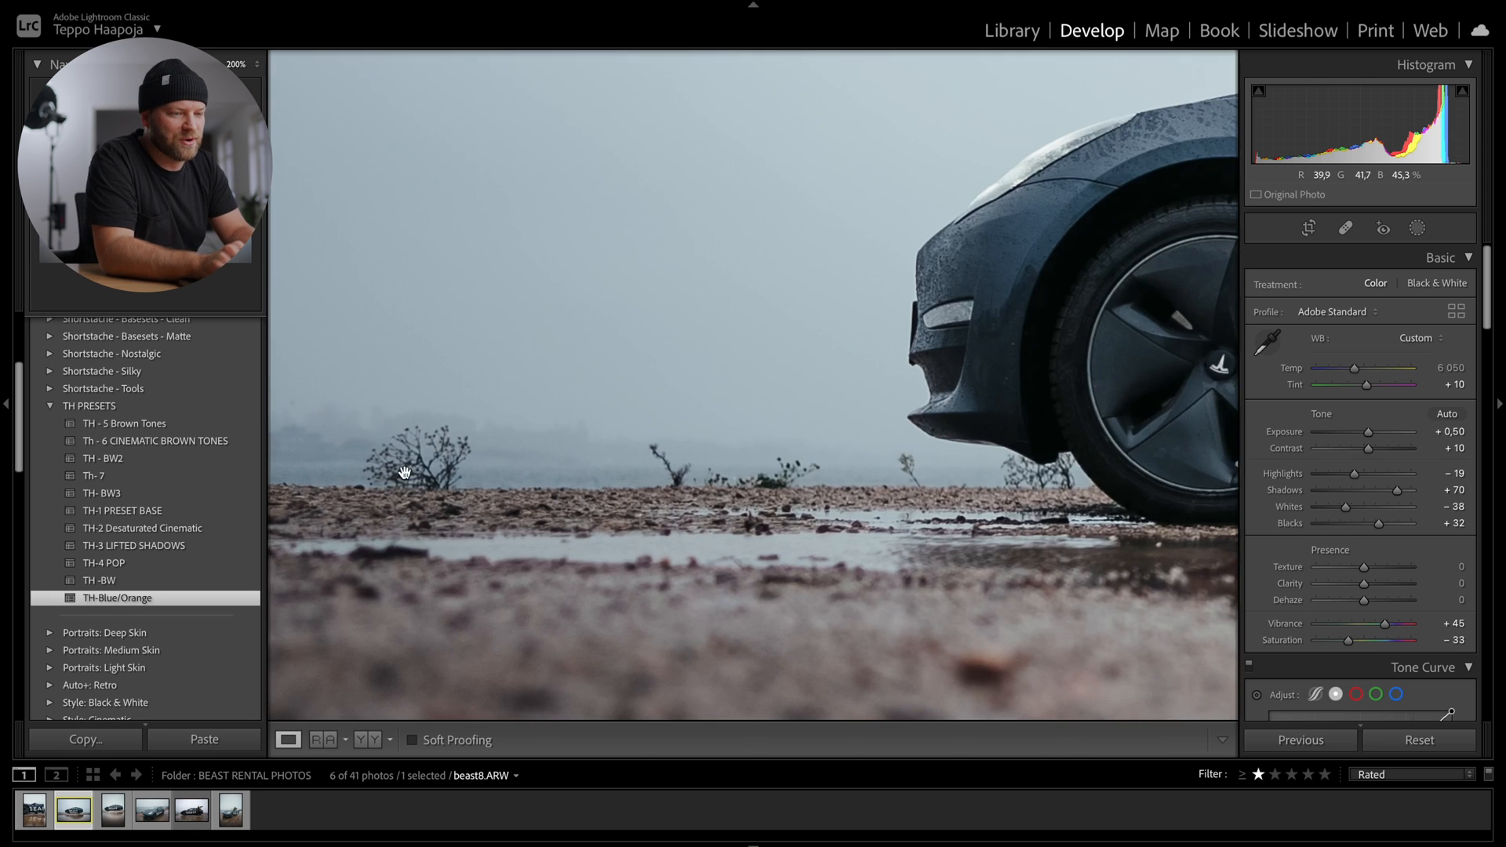
{"action": "key", "text": "q"}
{"action": "left_click", "coordinate": [539, 448]}
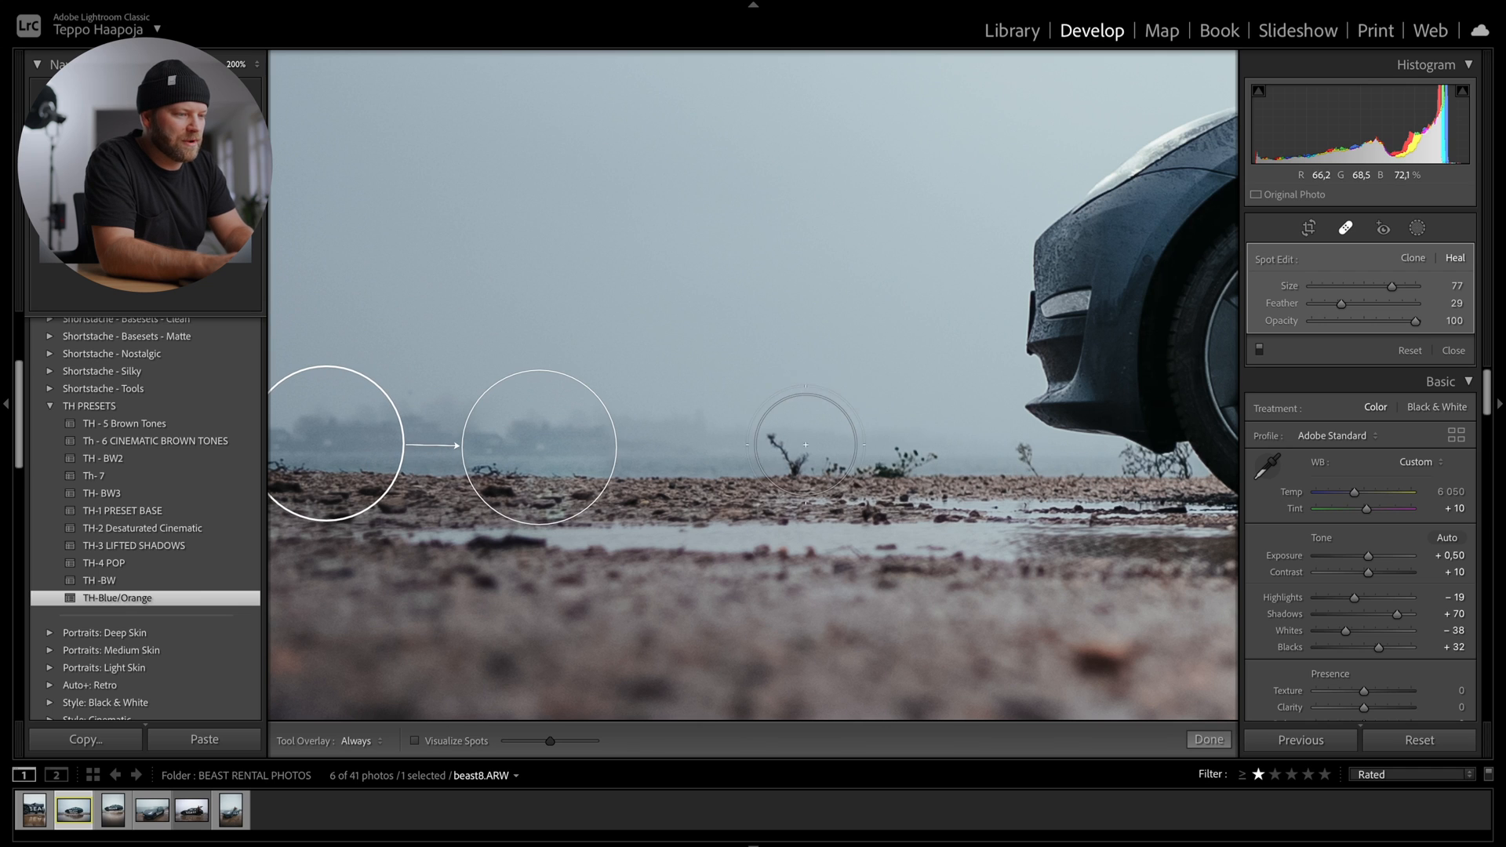
Try healing the two small plants ahead of the front bumper with one size 76 stroke, and delete that correction
{"action": "left_click_drag", "start_coordinate": [782, 450], "coordinate": [911, 456]}
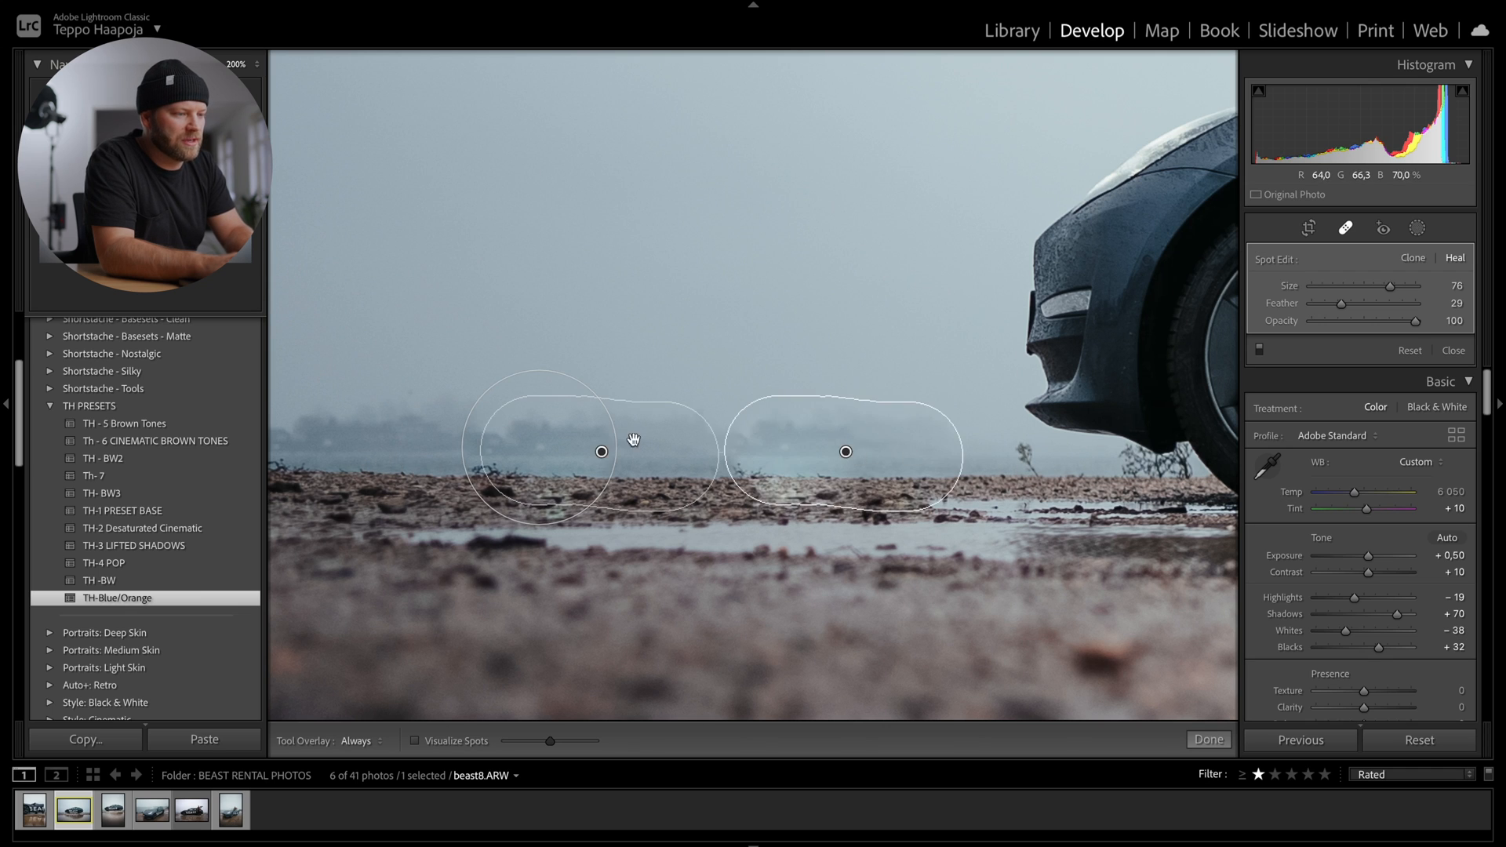
{"action": "left_click_drag", "start_coordinate": [598, 453], "coordinate": [601, 447]}
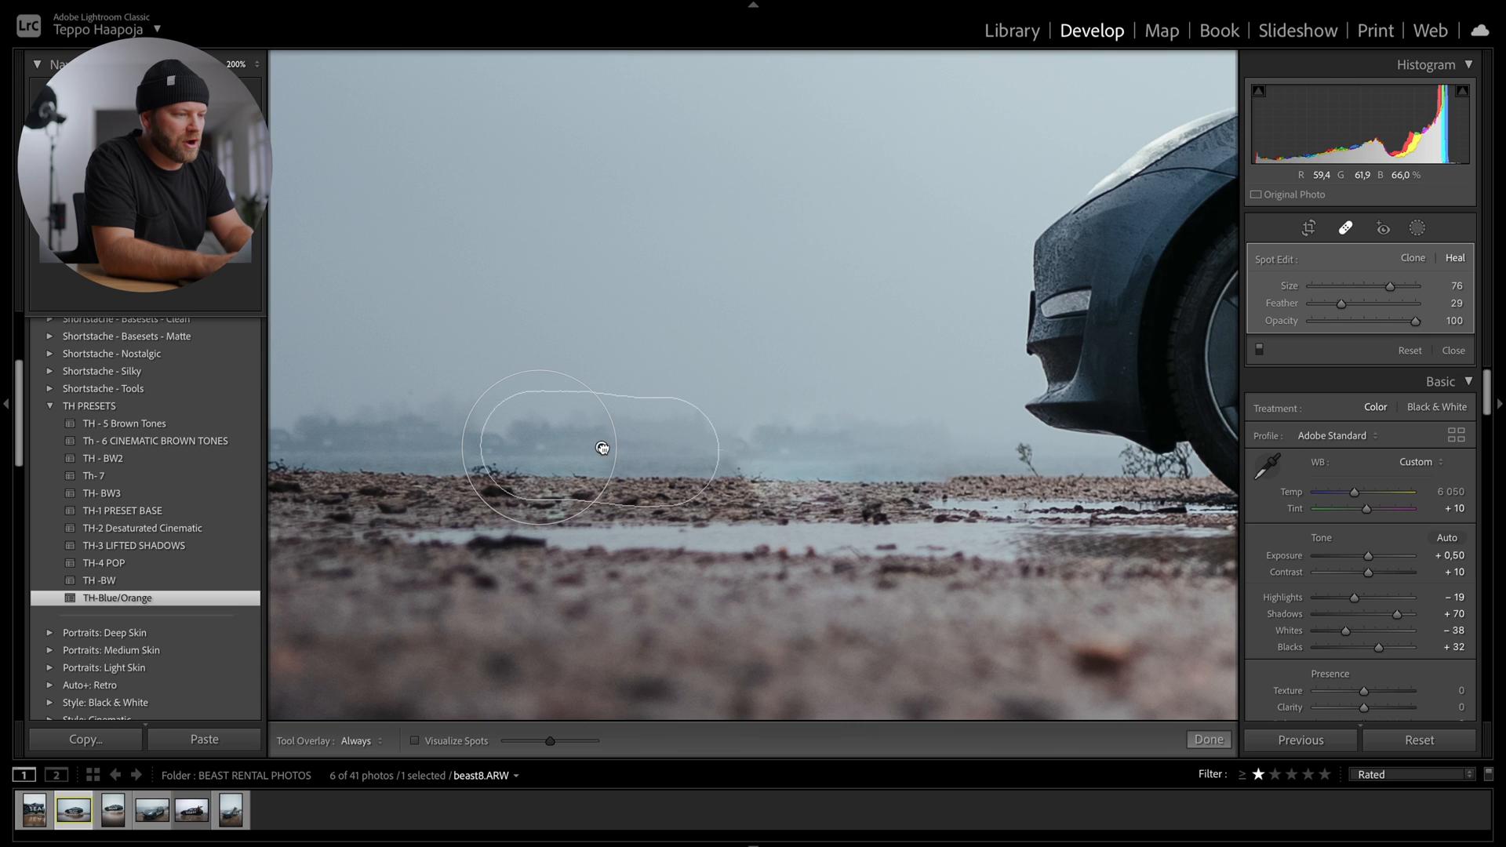
{"action": "key", "text": "Delete"}
Heal away the small plants ahead of the front bumper separately with a smaller brush, using size 37 for the one nearest the car
{"action": "scroll", "coordinate": [793, 440], "scroll_direction": "down", "scroll_amount": 4}
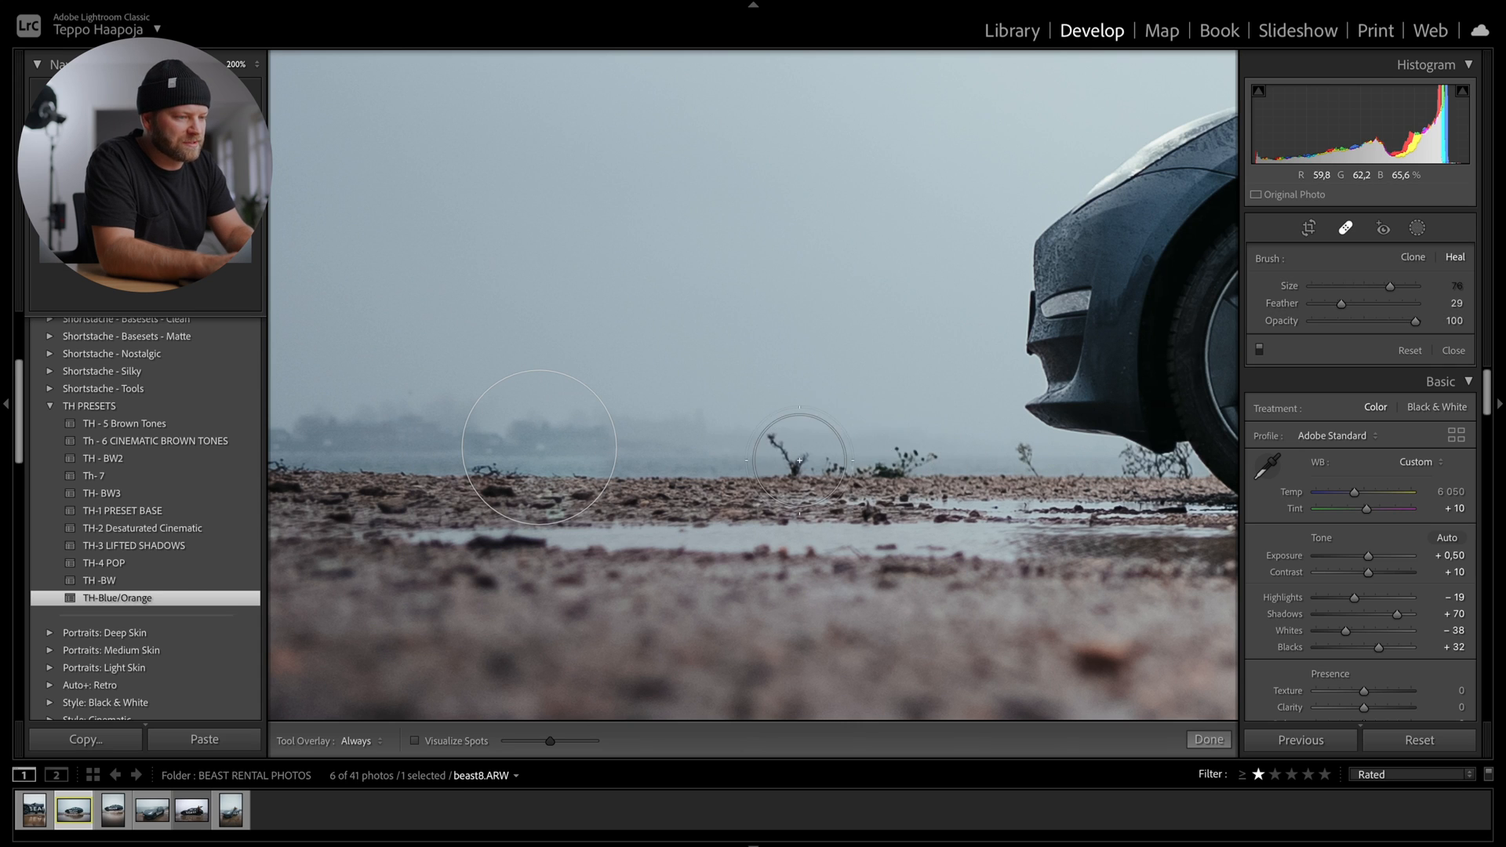
{"action": "mouse_move", "coordinate": [772, 438]}
{"action": "left_mouse_down"}
{"action": "mouse_move", "coordinate": [792, 477]}
{"action": "mouse_move", "coordinate": [933, 462]}
{"action": "mouse_move", "coordinate": [828, 466]}
{"action": "left_mouse_up"}
{"action": "mouse_move", "coordinate": [1068, 468]}
{"action": "left_mouse_down"}
{"action": "mouse_move", "coordinate": [730, 451]}
{"action": "mouse_move", "coordinate": [691, 468]}
{"action": "left_mouse_up"}
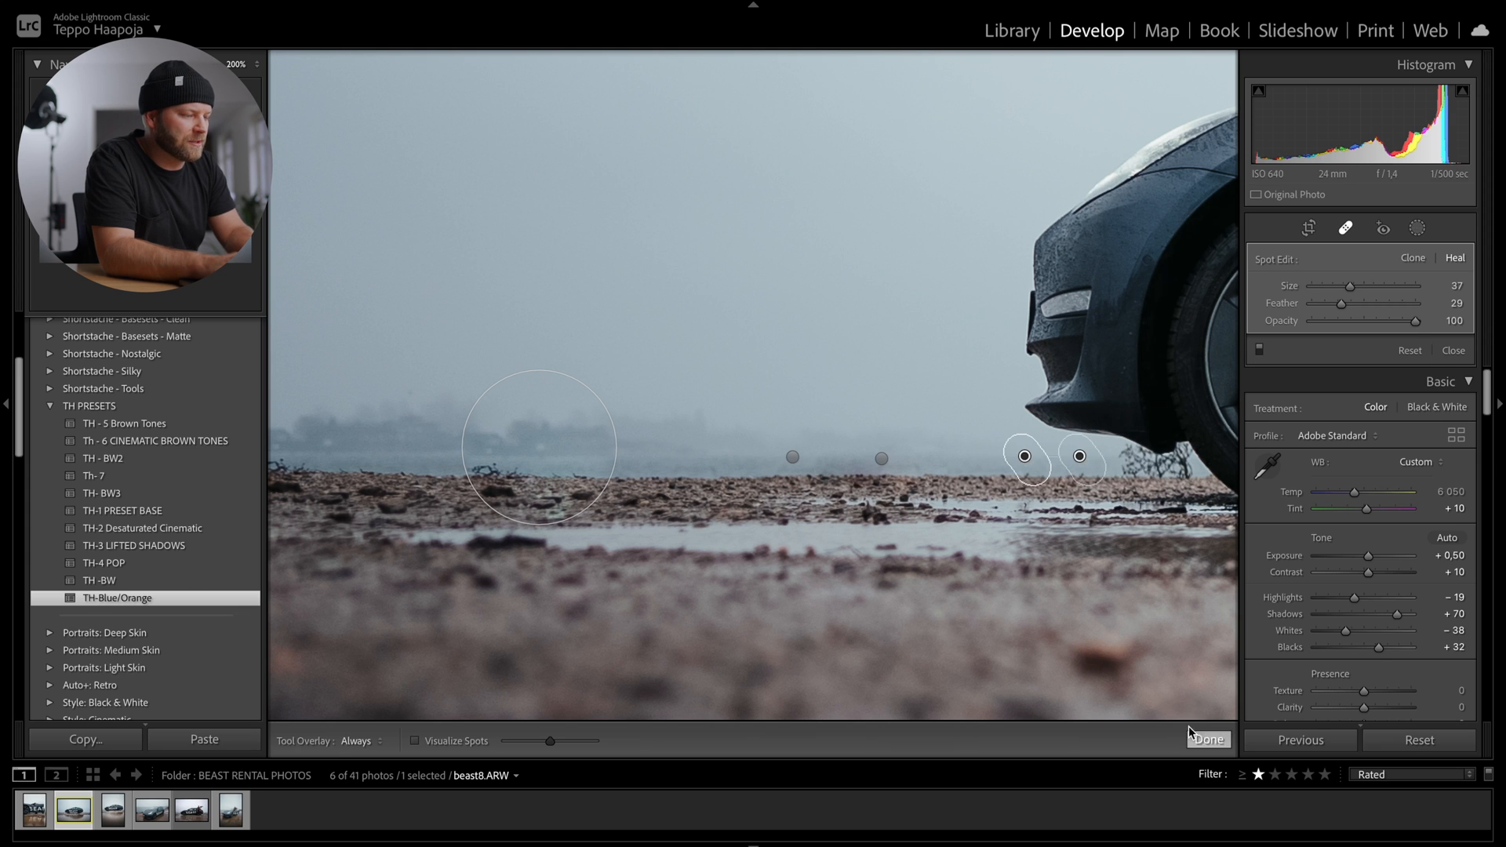
{"action": "left_click", "coordinate": [1209, 740]}
Heal away the bushes between the front bumper and front wheel at size 18, sampling the clear background ahead of them
{"action": "mouse_move", "coordinate": [1118, 565]}
{"action": "left_mouse_down"}
{"action": "mouse_move", "coordinate": [828, 445]}
{"action": "mouse_move", "coordinate": [812, 298]}
{"action": "left_mouse_up"}
{"action": "key", "text": "ctrl+equal"}
{"action": "key", "text": "ctrl+equal"}
{"action": "key", "text": "ctrl+equal"}
{"action": "key", "text": "ctrl+minus"}
{"action": "key", "text": "q"}
{"action": "mouse_move", "coordinate": [612, 400]}
{"action": "left_mouse_down"}
{"action": "mouse_move", "coordinate": [664, 401]}
{"action": "mouse_move", "coordinate": [620, 403]}
{"action": "mouse_move", "coordinate": [866, 414]}
{"action": "mouse_move", "coordinate": [860, 354]}
{"action": "mouse_move", "coordinate": [803, 392]}
{"action": "mouse_move", "coordinate": [756, 396]}
{"action": "mouse_move", "coordinate": [695, 388]}
{"action": "mouse_move", "coordinate": [613, 350]}
{"action": "left_mouse_up"}
{"action": "left_click_drag", "start_coordinate": [840, 393], "coordinate": [842, 392]}
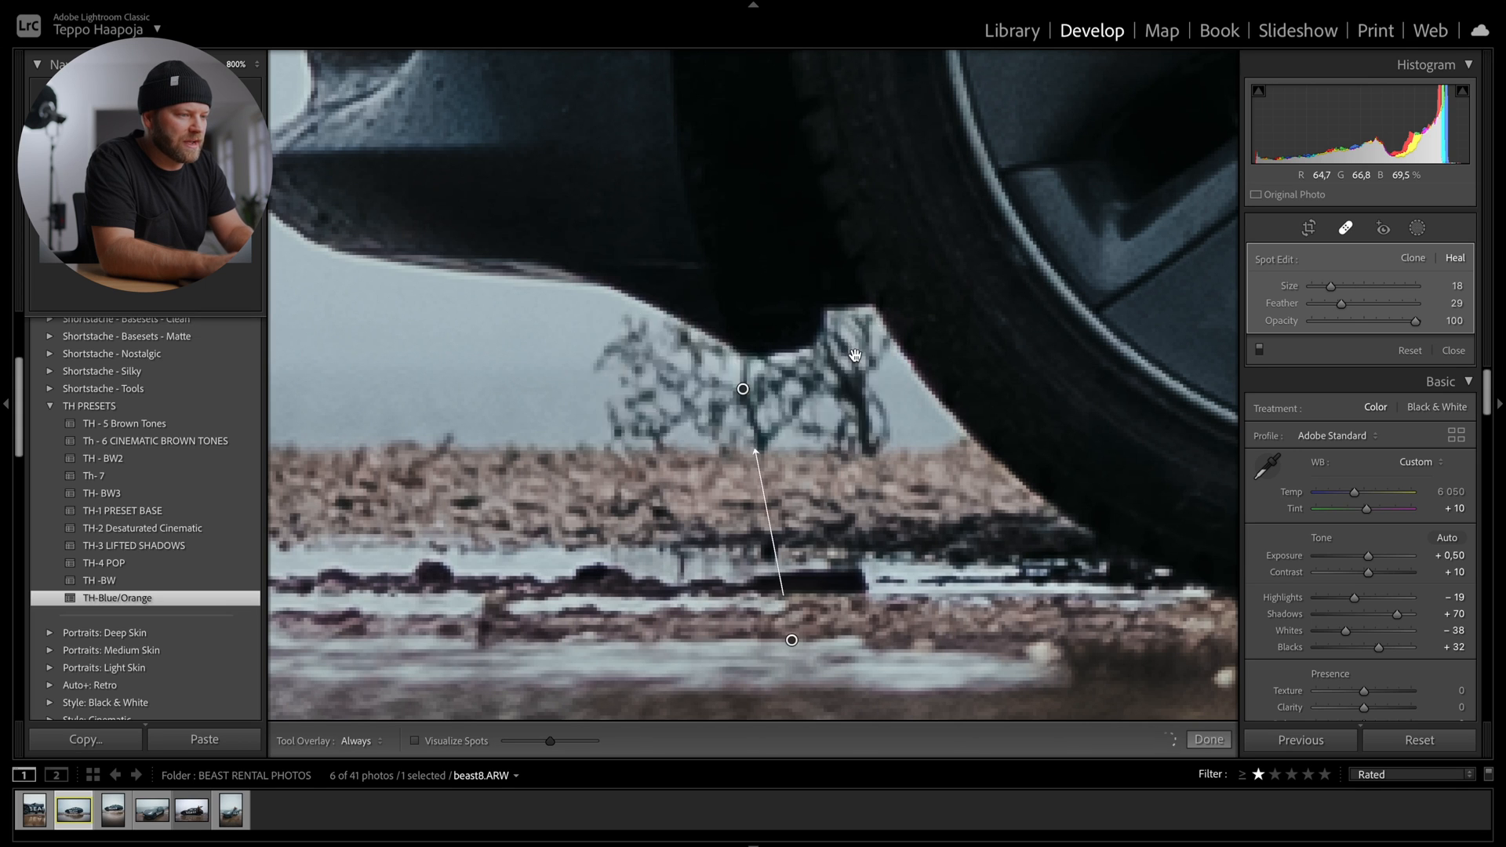
{"action": "left_click_drag", "start_coordinate": [787, 651], "coordinate": [338, 387]}
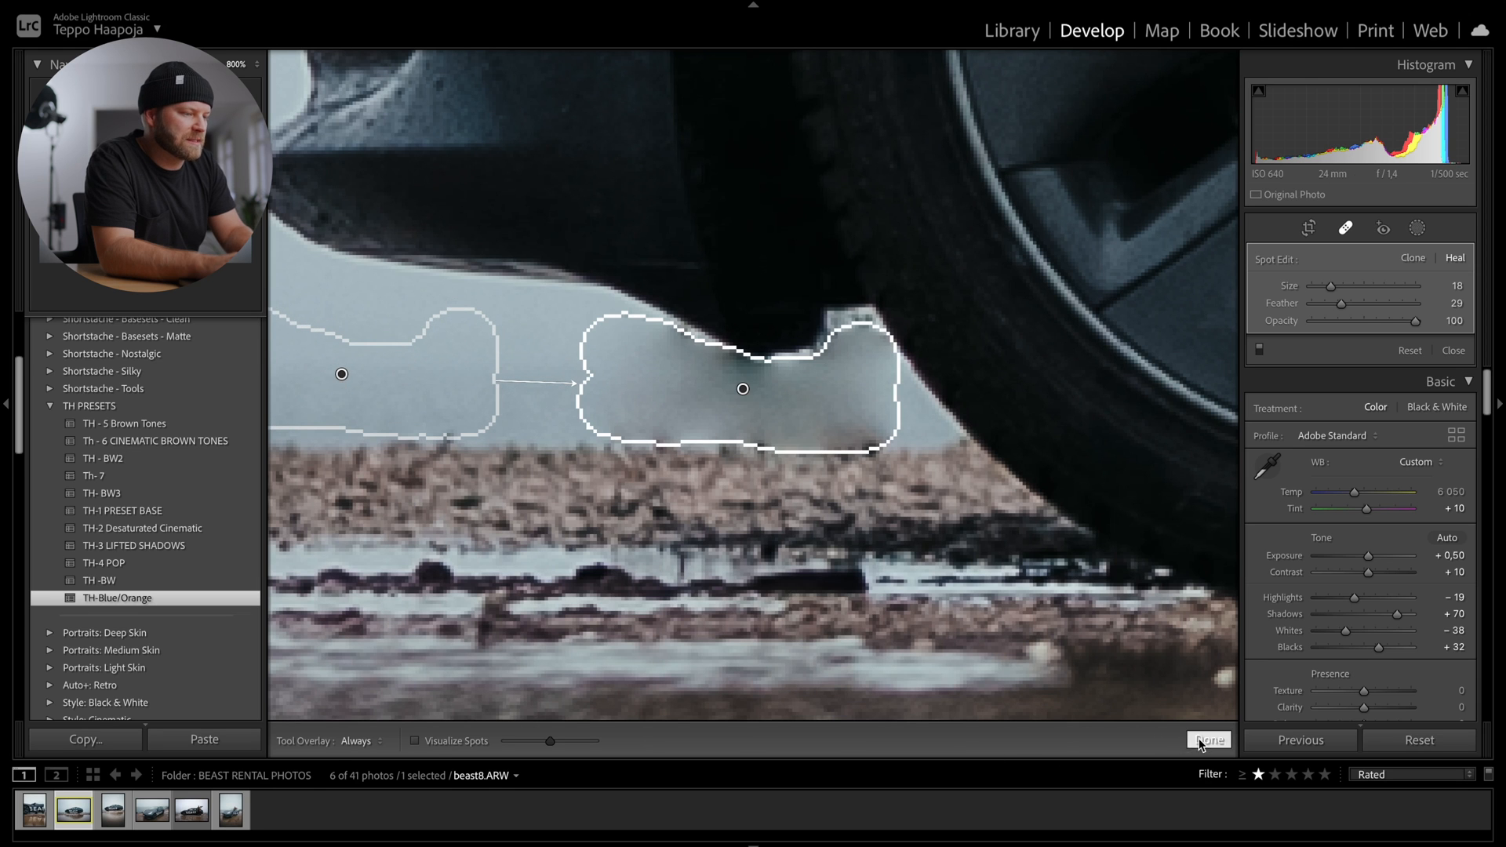
{"action": "left_click", "coordinate": [1202, 741]}
Switch the correction beside the front wheel from Heal to Clone and check the retouched area
{"action": "left_click", "coordinate": [928, 457]}
{"action": "left_click", "coordinate": [518, 461]}
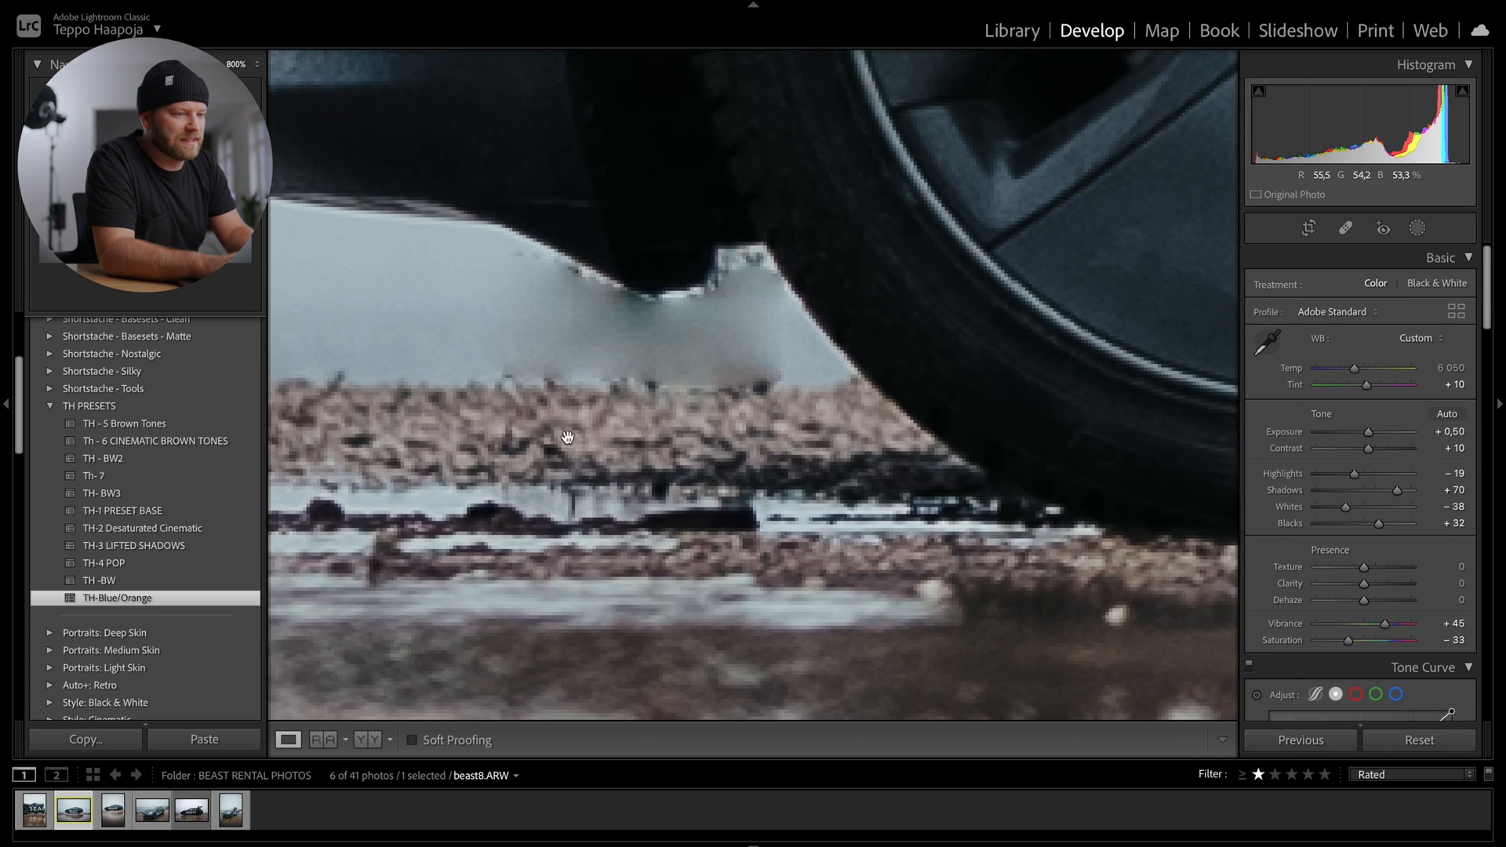
{"action": "key", "text": "q"}
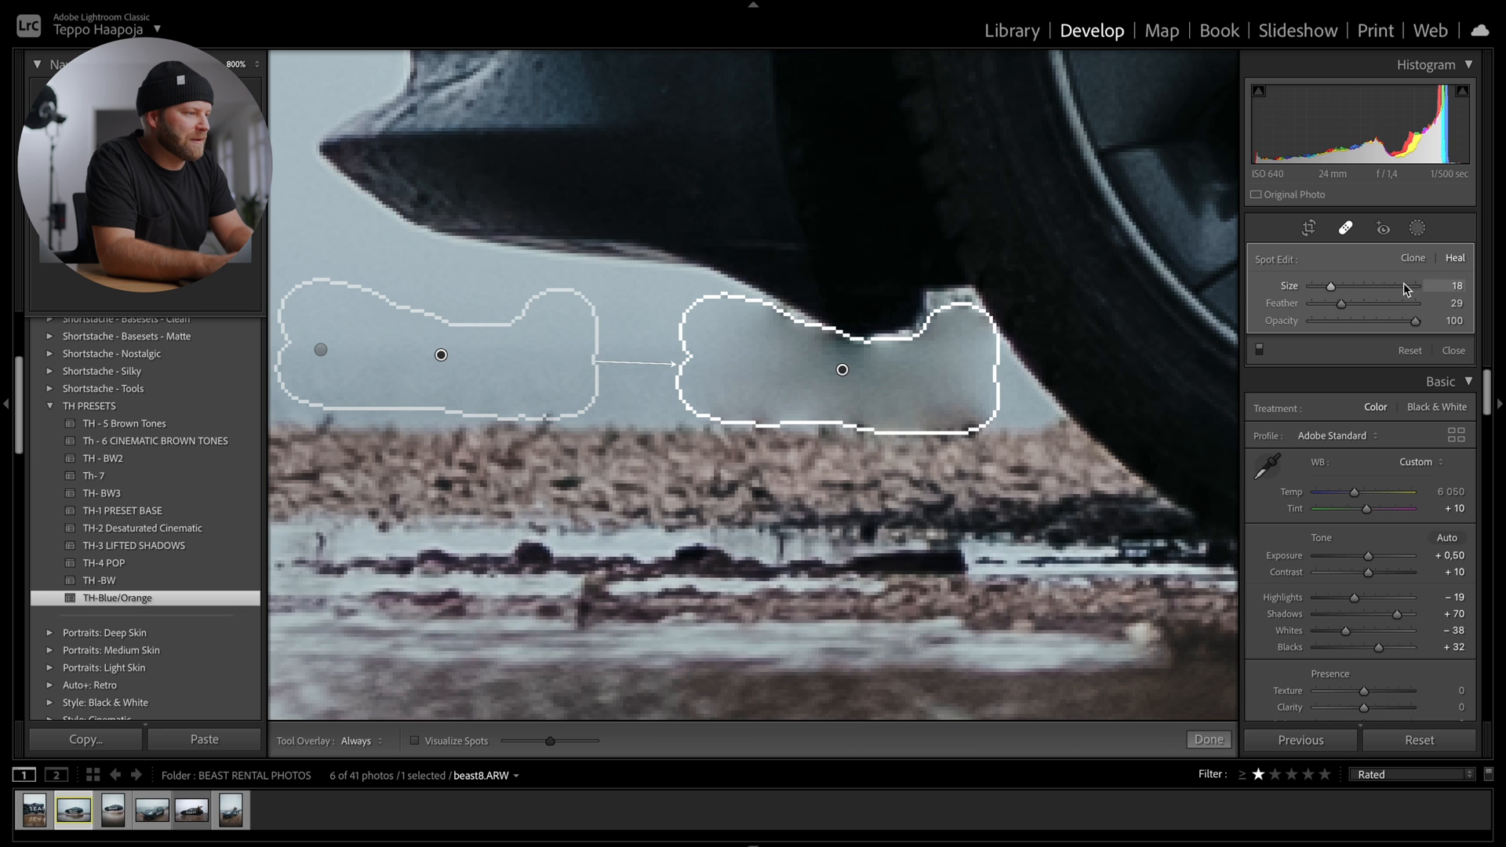
{"action": "left_click", "coordinate": [1454, 350]}
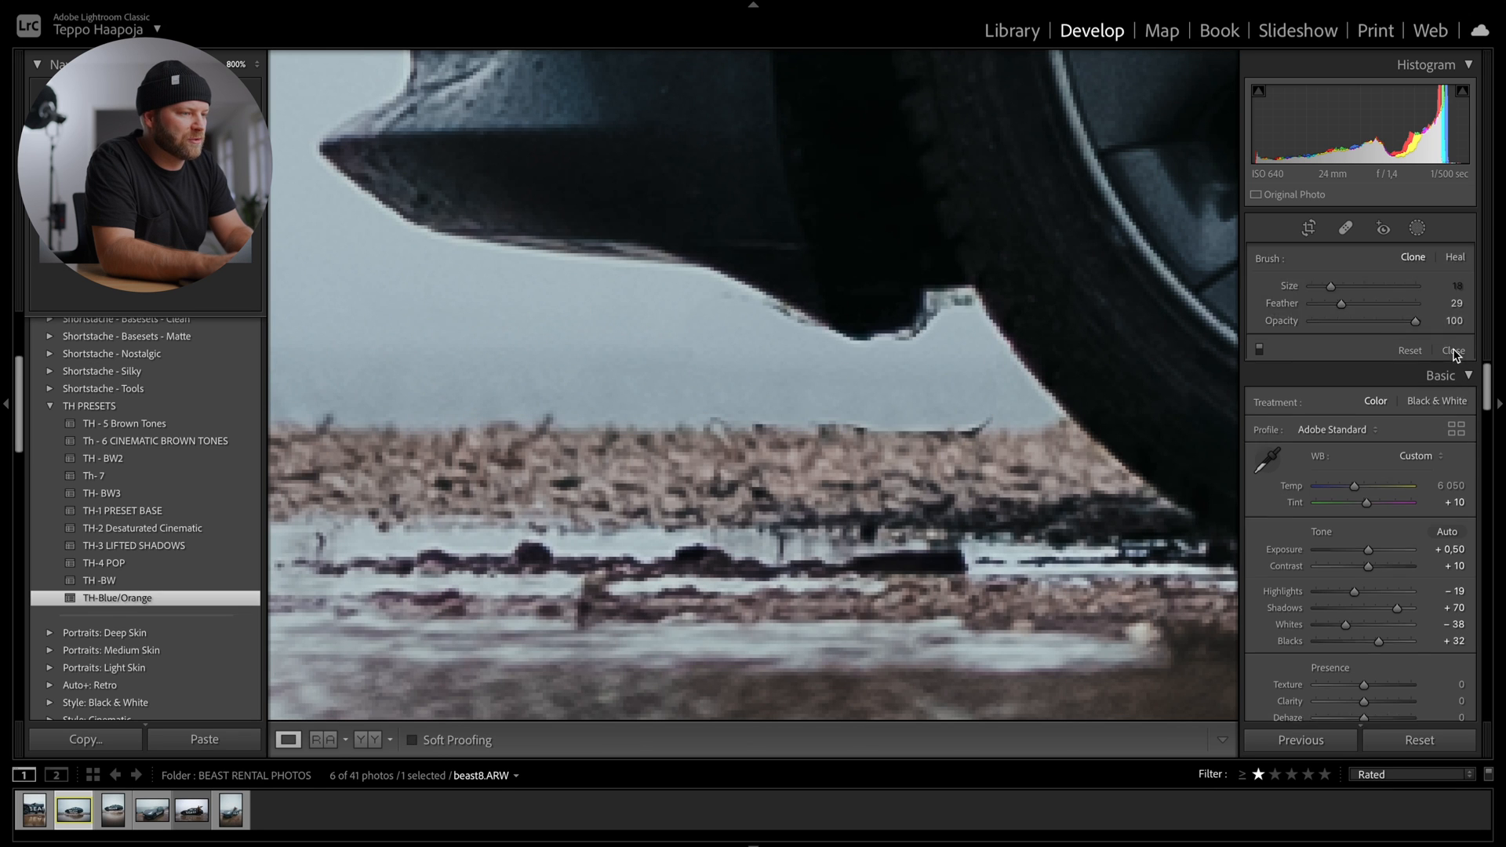
{"action": "left_click", "coordinate": [1008, 392]}
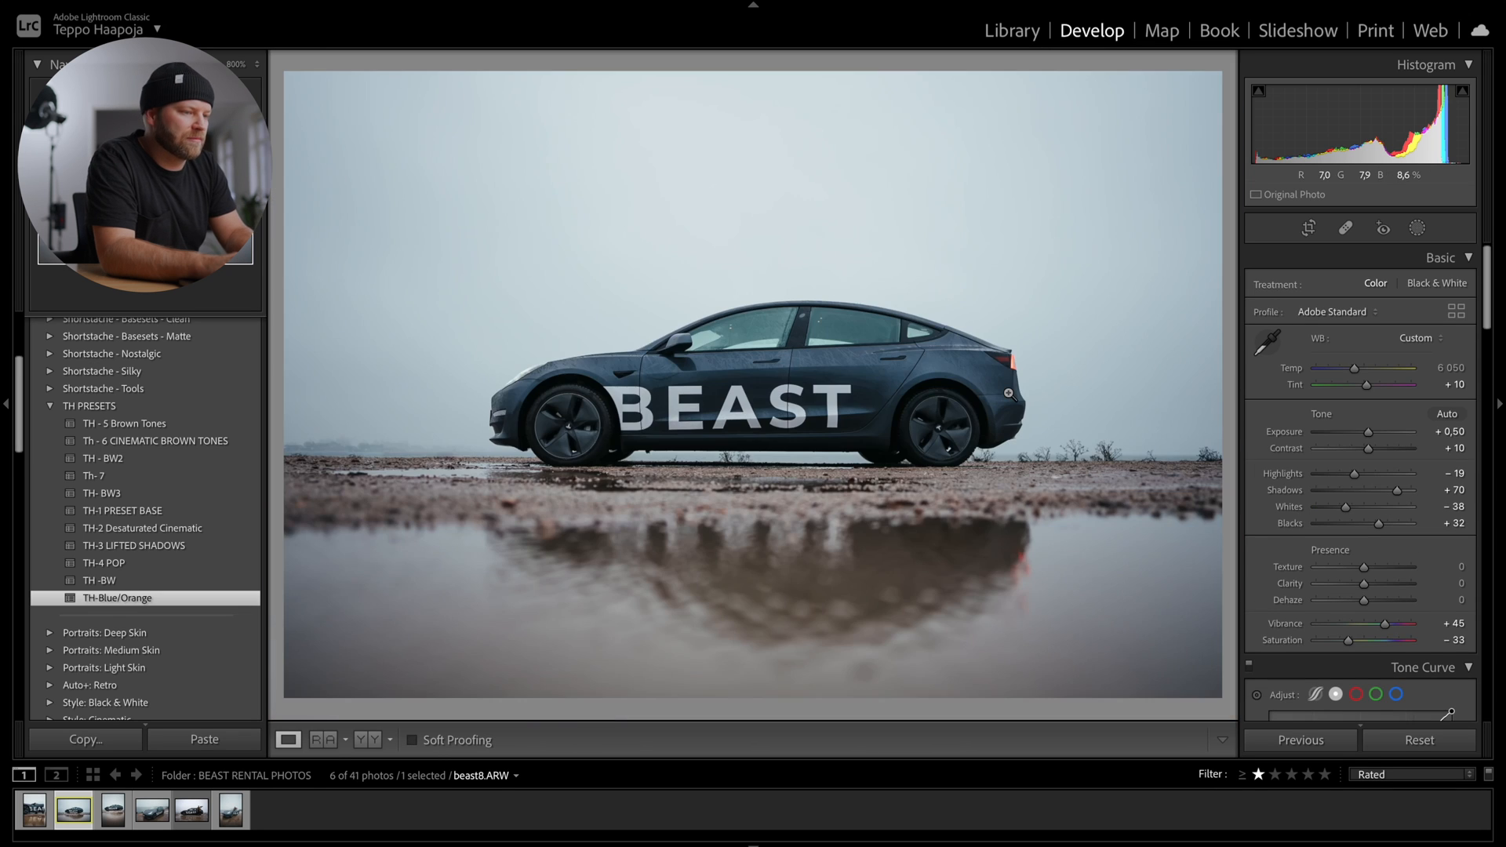
{"action": "left_click", "coordinate": [482, 447]}
{"action": "left_click_drag", "start_coordinate": [803, 514], "coordinate": [716, 410]}
{"action": "left_click", "coordinate": [915, 498]}
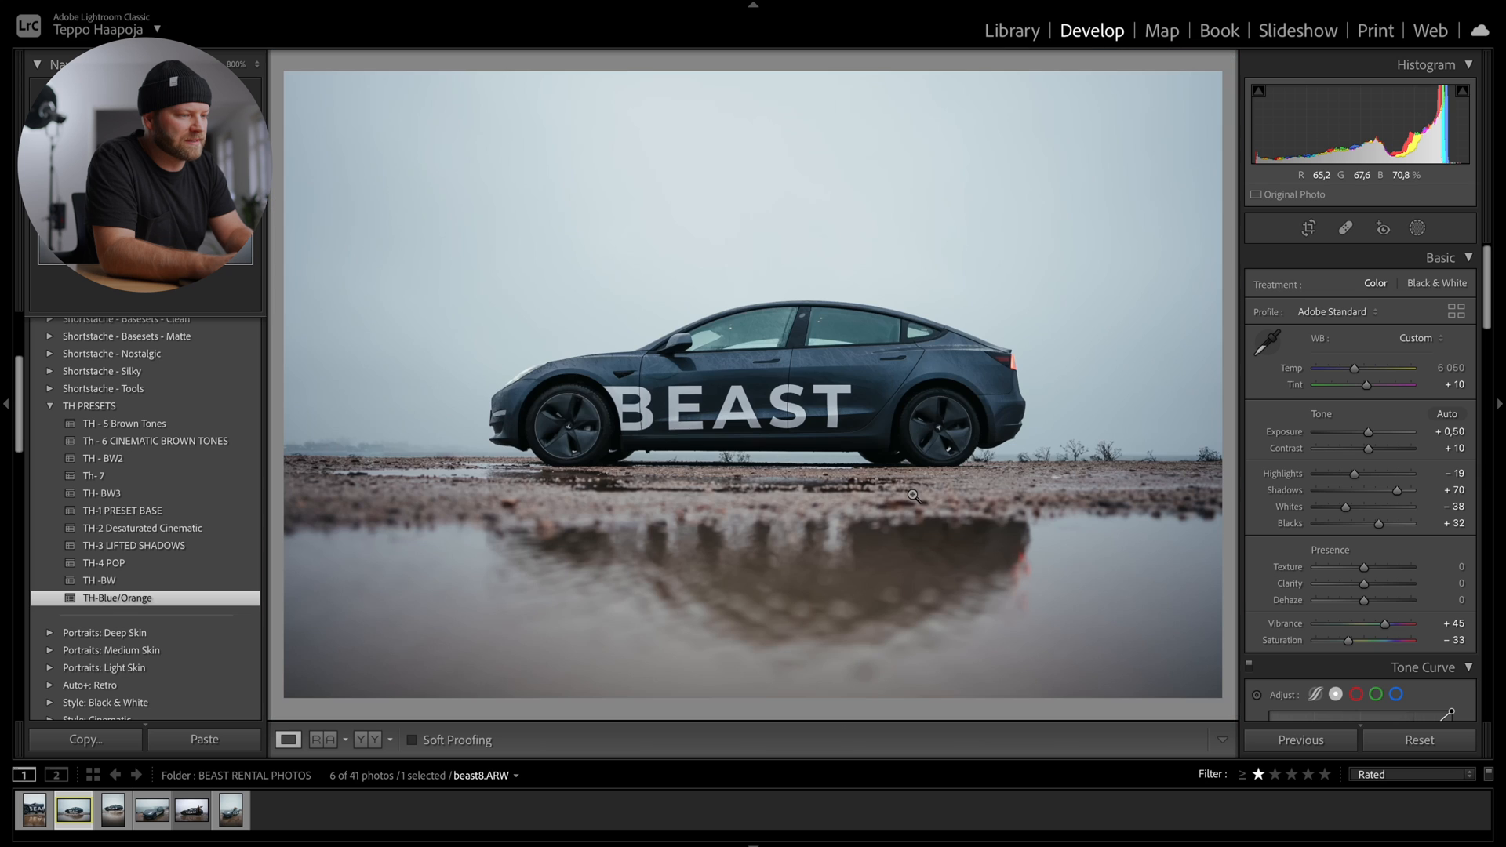
Clone out the small protrusion hanging below the sill behind the front wheel with a size 18 brush
{"action": "left_click", "coordinate": [725, 480]}
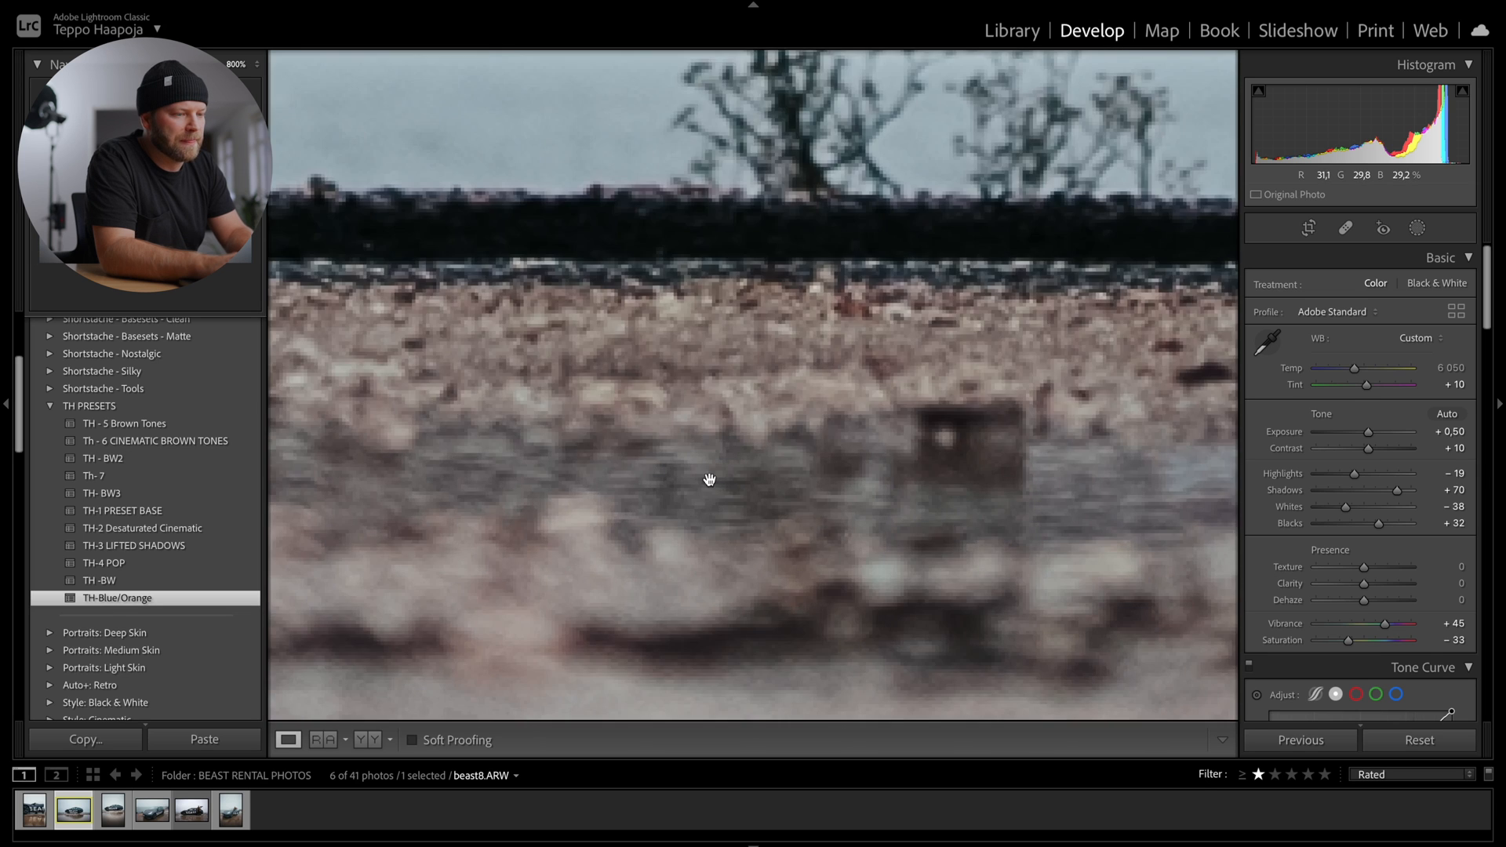
{"action": "left_click_drag", "start_coordinate": [576, 429], "coordinate": [756, 502]}
{"action": "key", "text": "super+minus"}
{"action": "left_click_drag", "start_coordinate": [572, 279], "coordinate": [773, 341]}
{"action": "key", "text": "q"}
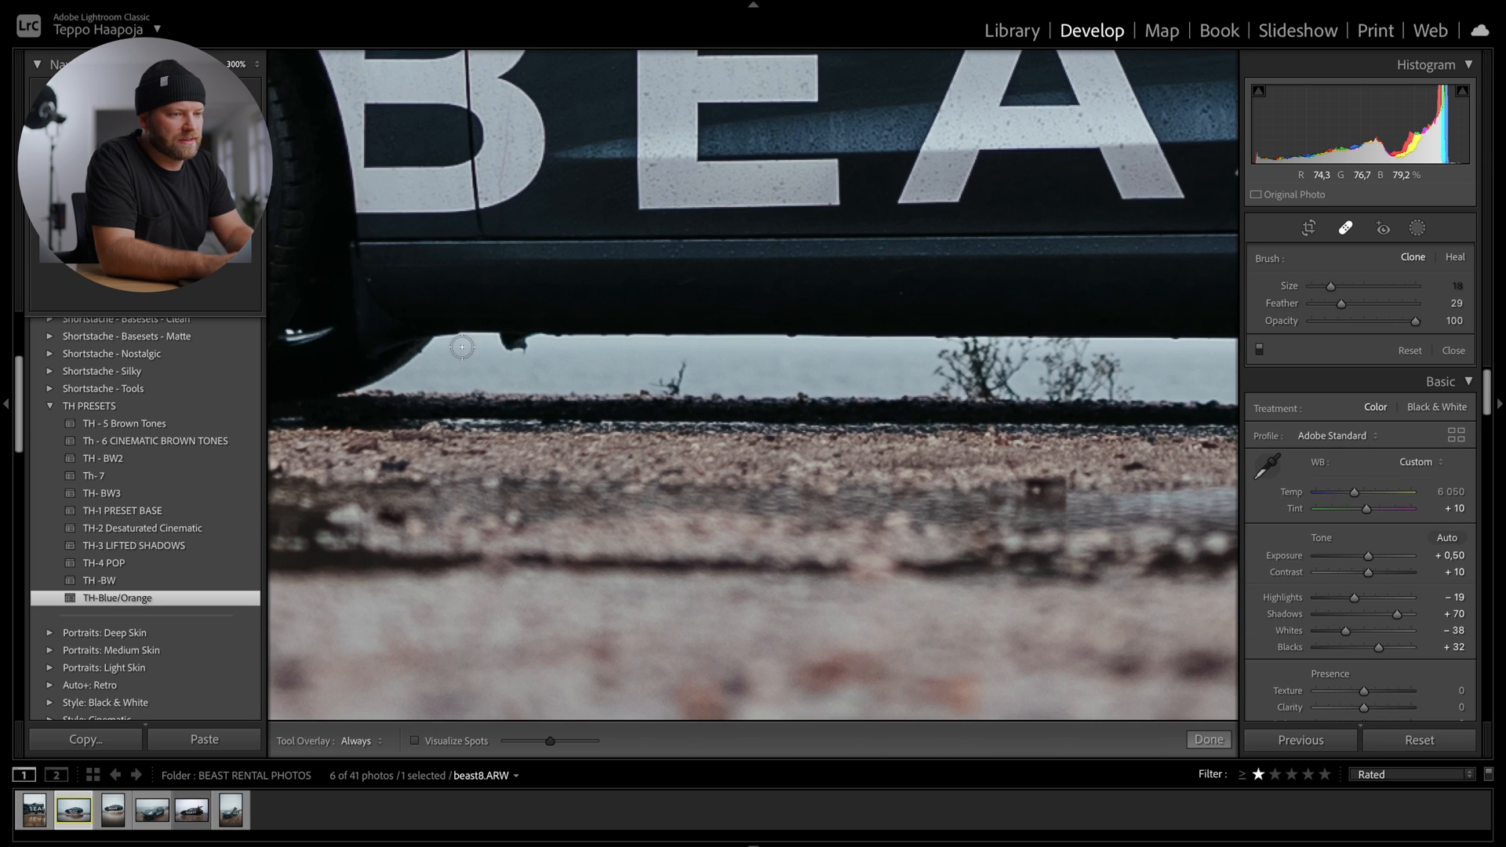
{"action": "scroll", "coordinate": [500, 344], "scroll_direction": "up", "scroll_amount": 2}
{"action": "left_click_drag", "start_coordinate": [499, 337], "coordinate": [529, 337]}
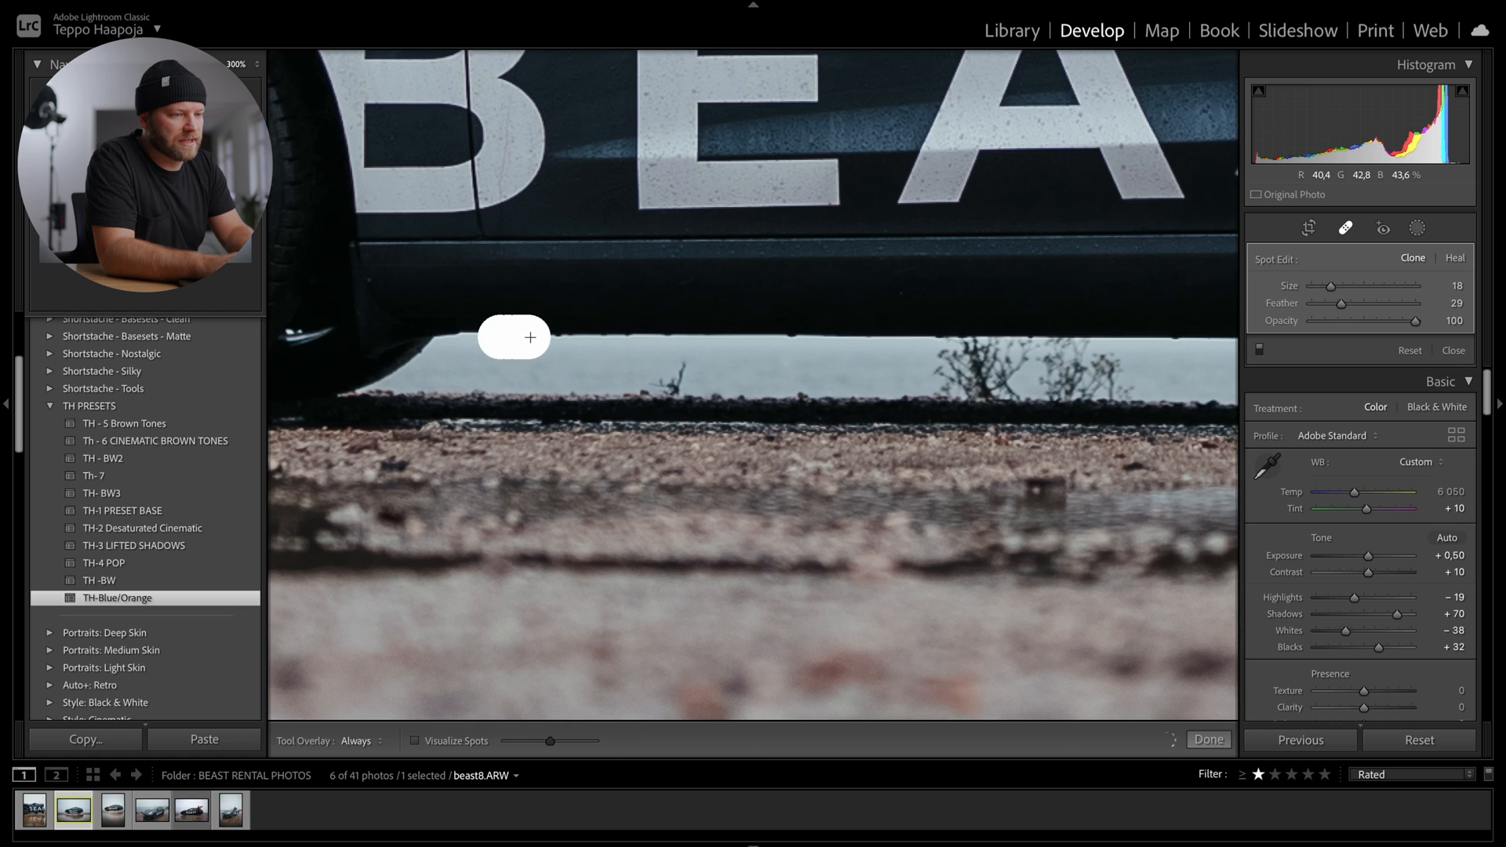
Clone out the small plant at size 30 and the larger bushes at size 63 beneath the car
{"action": "left_click_drag", "start_coordinate": [666, 375], "coordinate": [672, 392]}
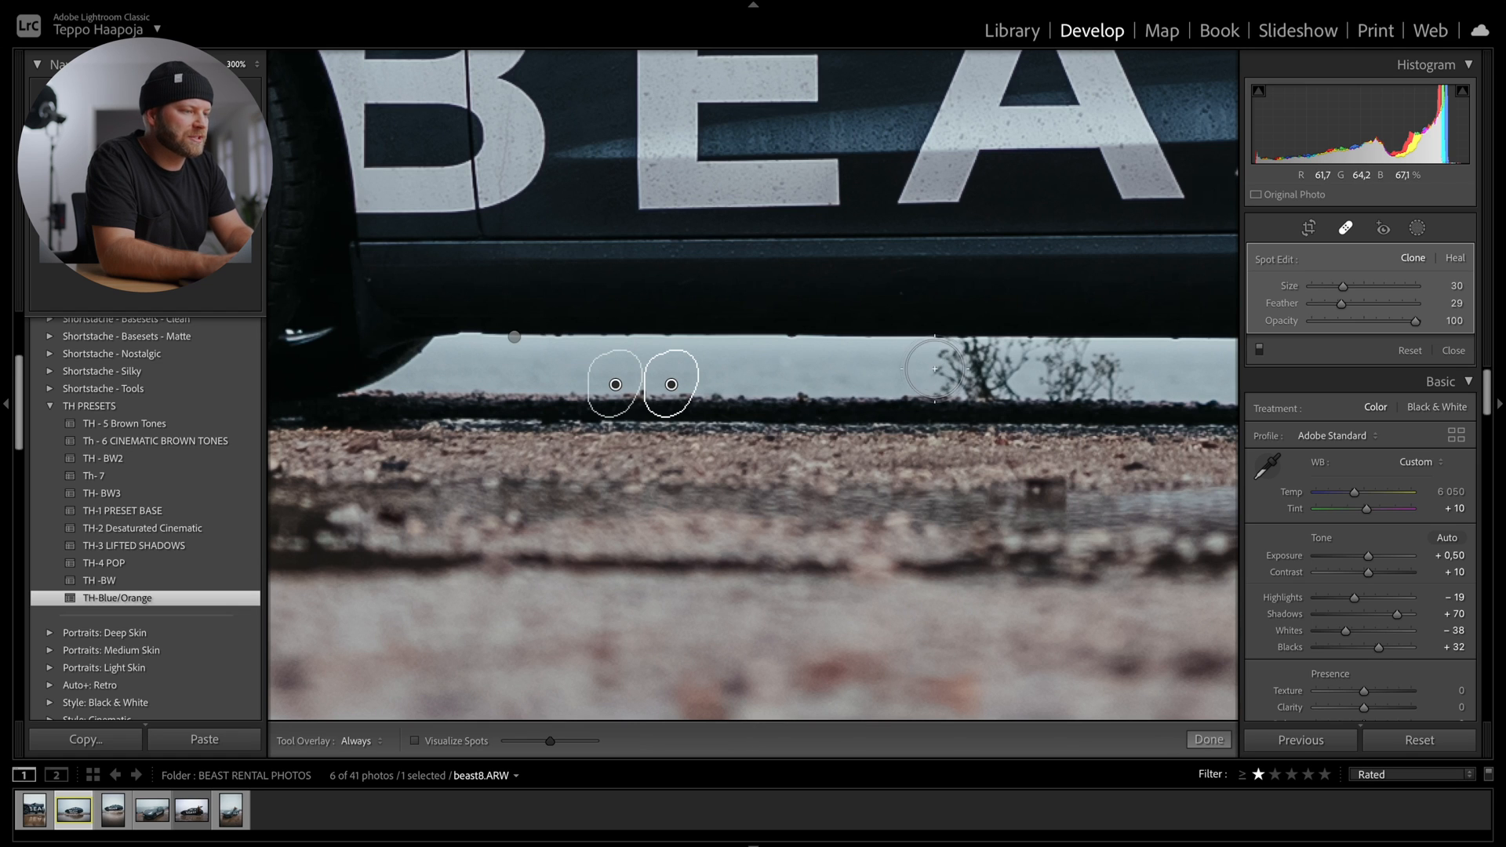
{"action": "mouse_move", "coordinate": [930, 362]}
{"action": "left_mouse_down"}
{"action": "mouse_move", "coordinate": [1128, 362]}
{"action": "mouse_move", "coordinate": [962, 374]}
{"action": "left_mouse_up"}
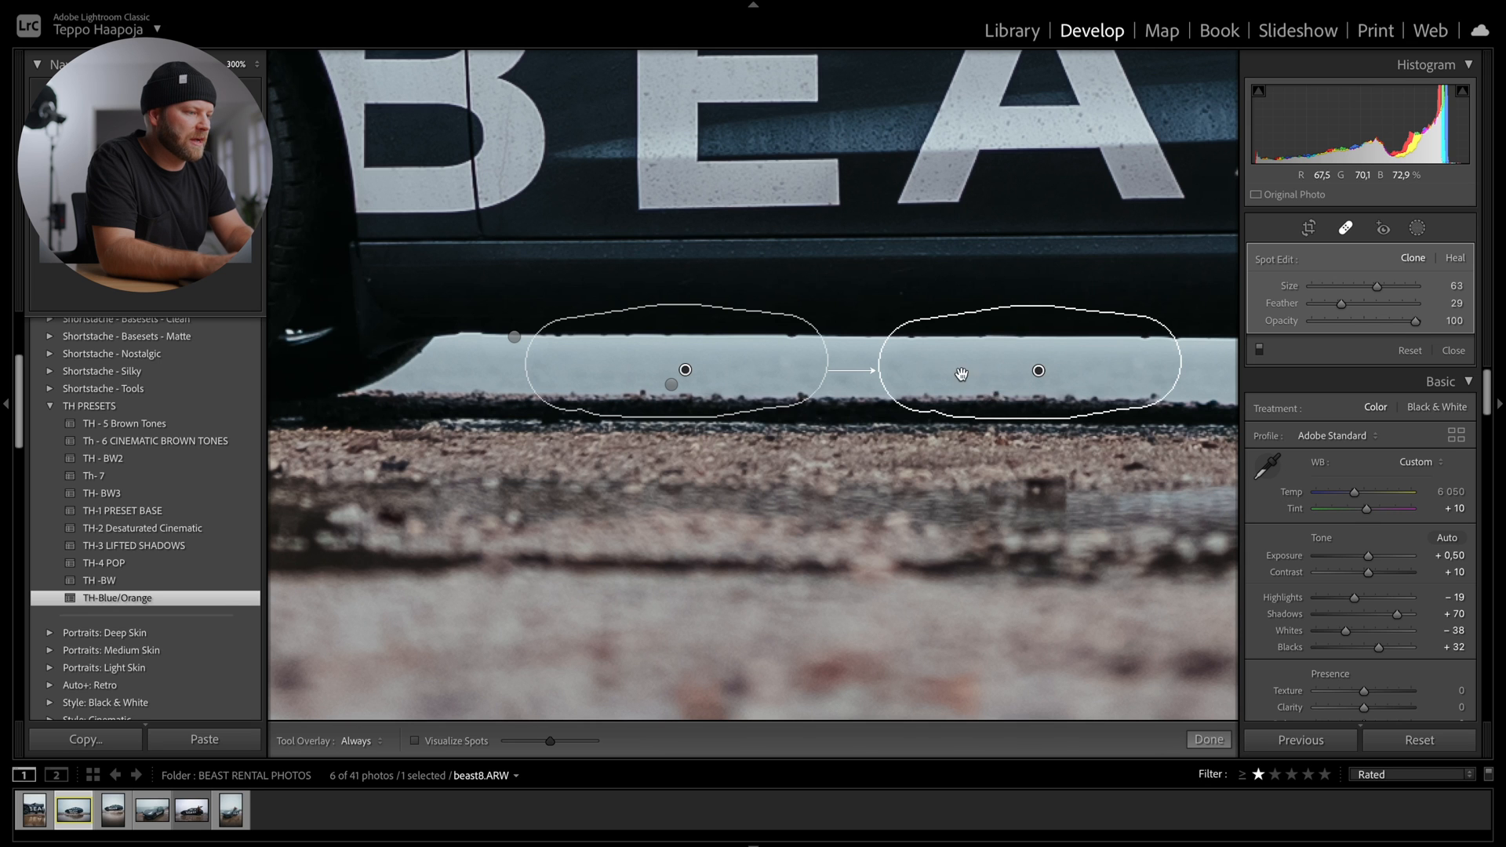
{"action": "left_click", "coordinate": [1209, 740]}
Clone out the plants along the horizon behind the rear of the car with a size 75 brush
{"action": "left_click", "coordinate": [987, 569]}
{"action": "left_click", "coordinate": [1131, 478]}
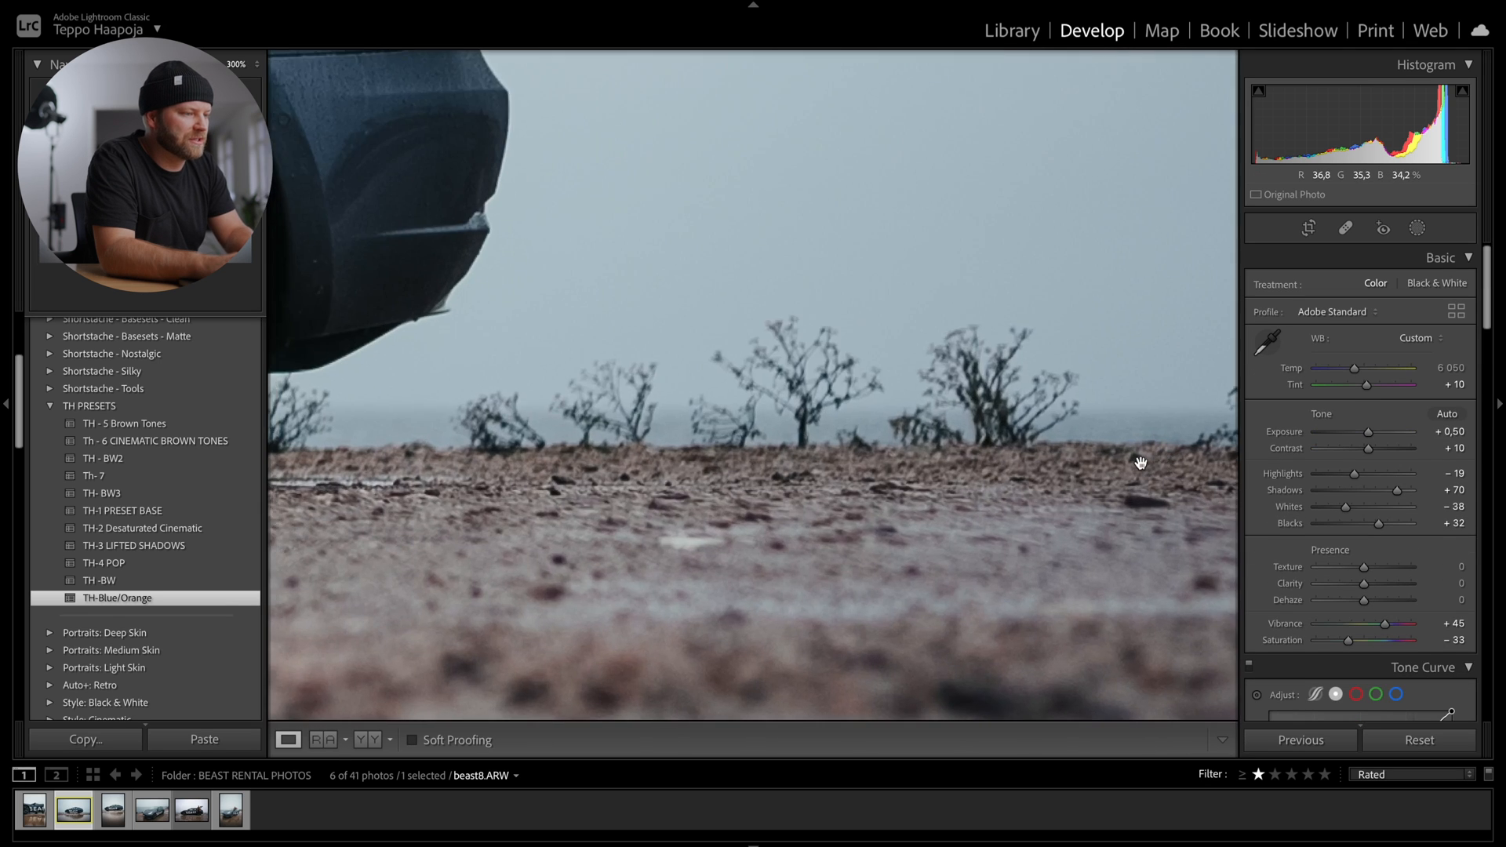
{"action": "key", "text": "q"}
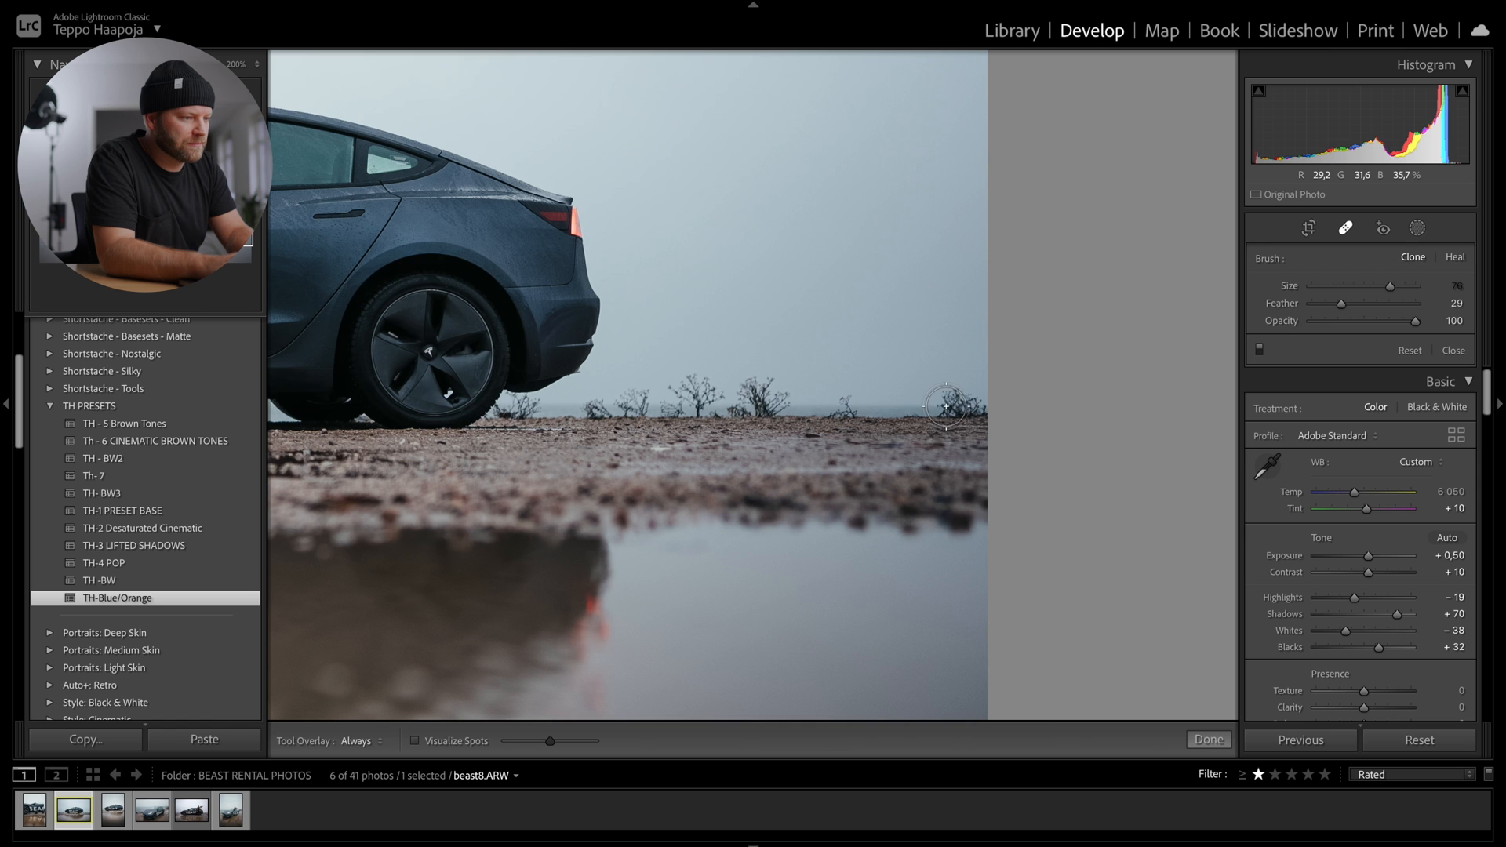
{"action": "left_click", "coordinate": [946, 406]}
{"action": "left_click", "coordinate": [886, 404]}
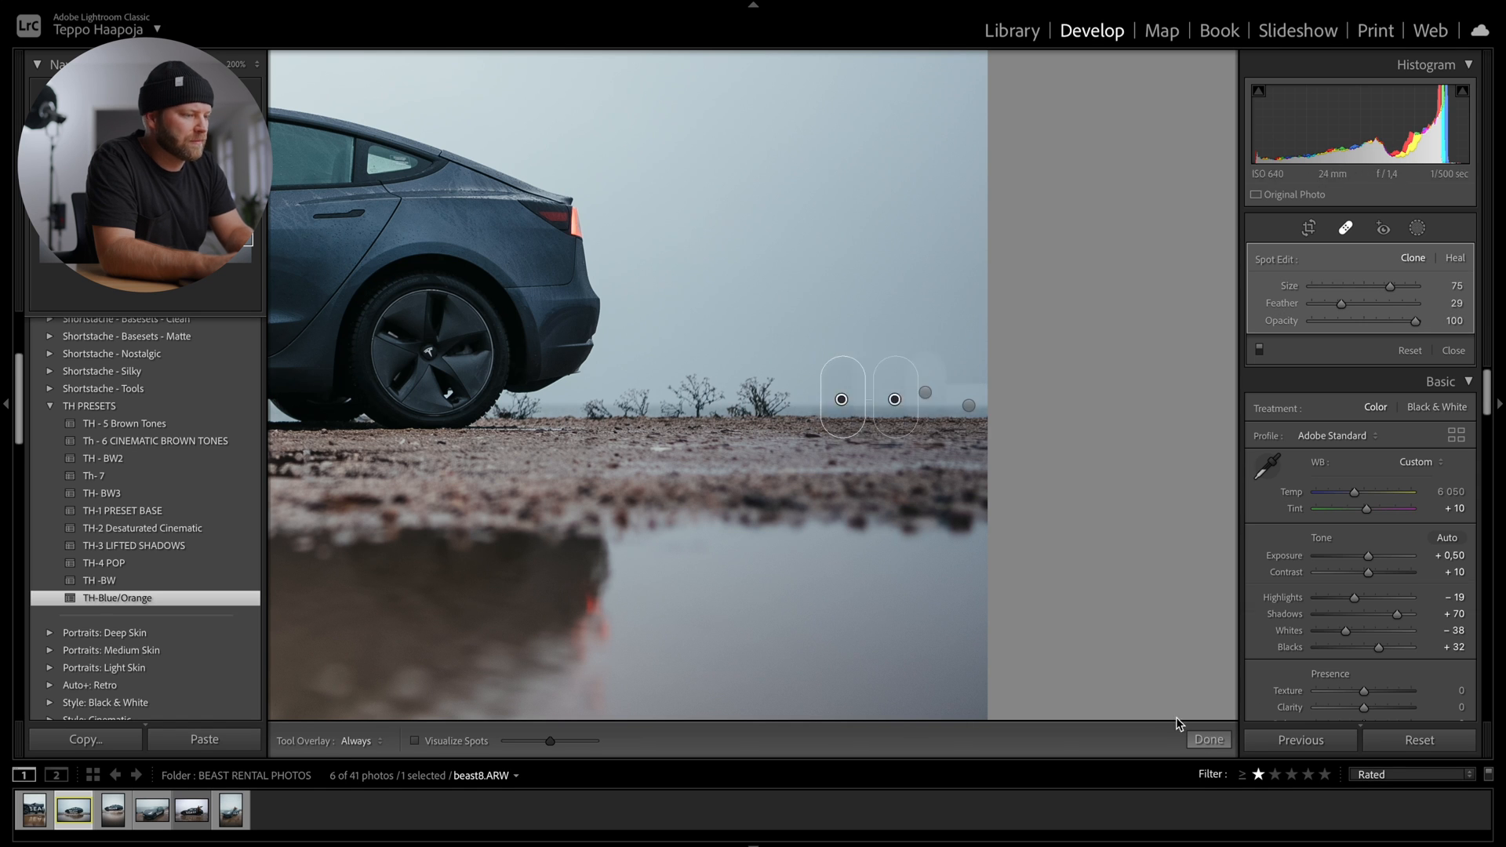
{"action": "left_click_drag", "start_coordinate": [733, 353], "coordinate": [836, 382]}
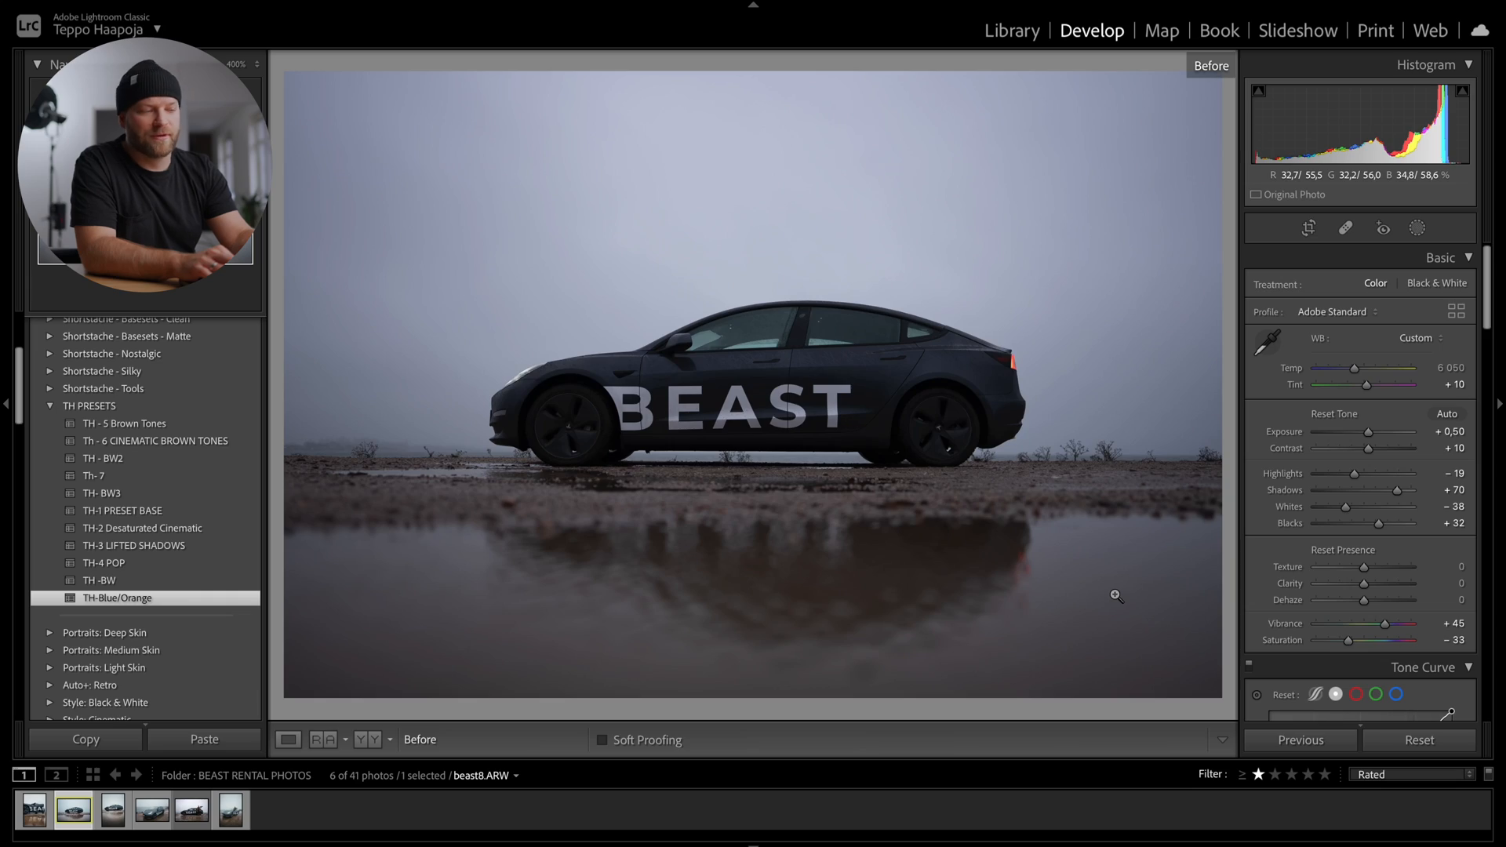
Compare the edited photo with its original version to check the plant removal
{"action": "key", "text": "backslash"}
{"action": "key", "text": "backslash"}
{"action": "key", "text": "backslash"}
{"action": "key", "text": "backslash"}
{"action": "key", "text": "backslash"}
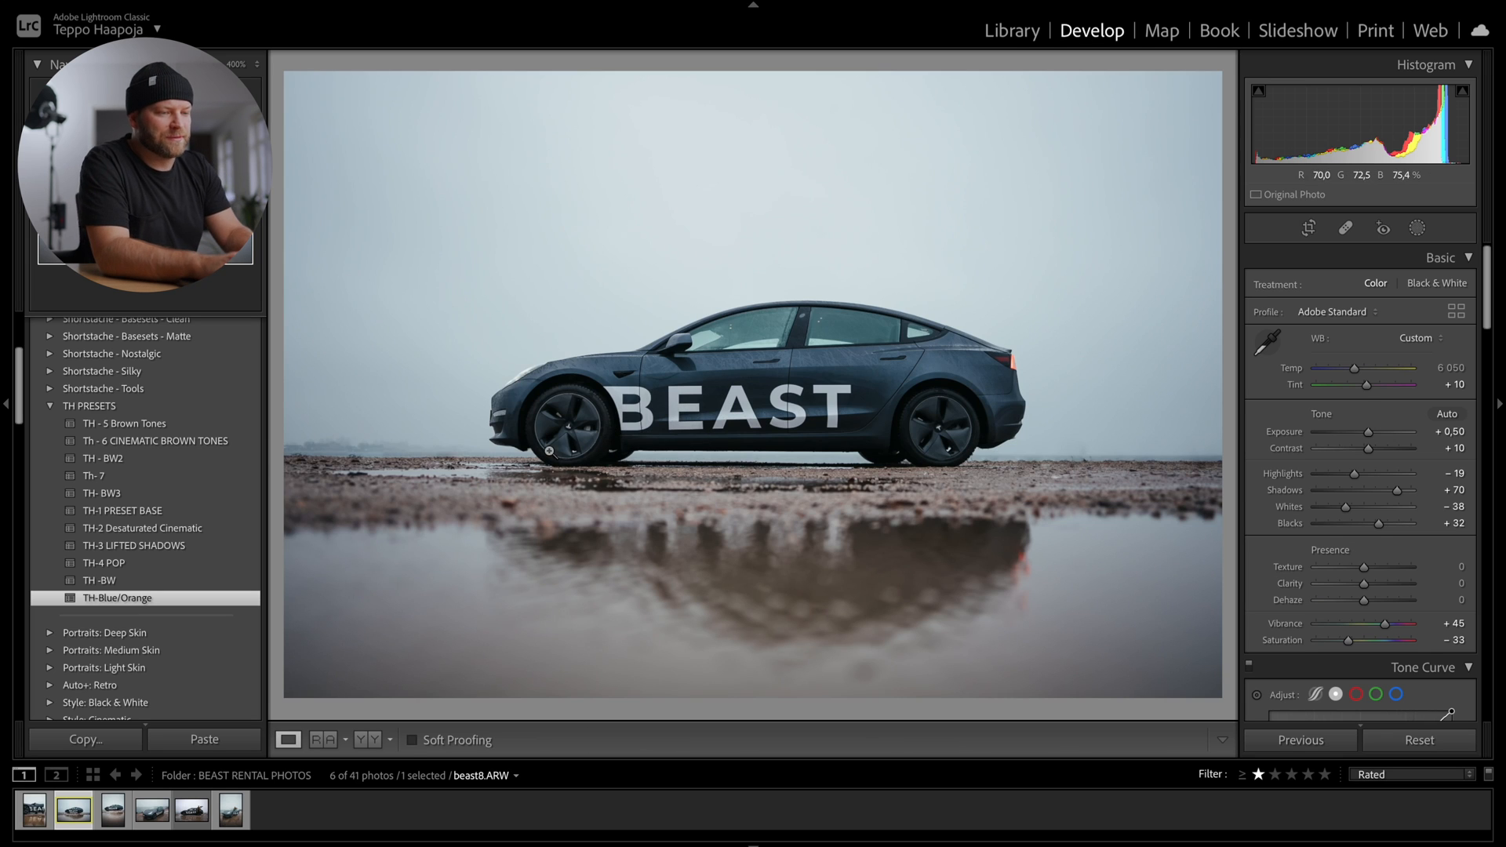
Clone out the two small light reflections on the front side window with a small brush of about size 17
{"action": "left_click", "coordinate": [834, 390]}
{"action": "key", "text": "q"}
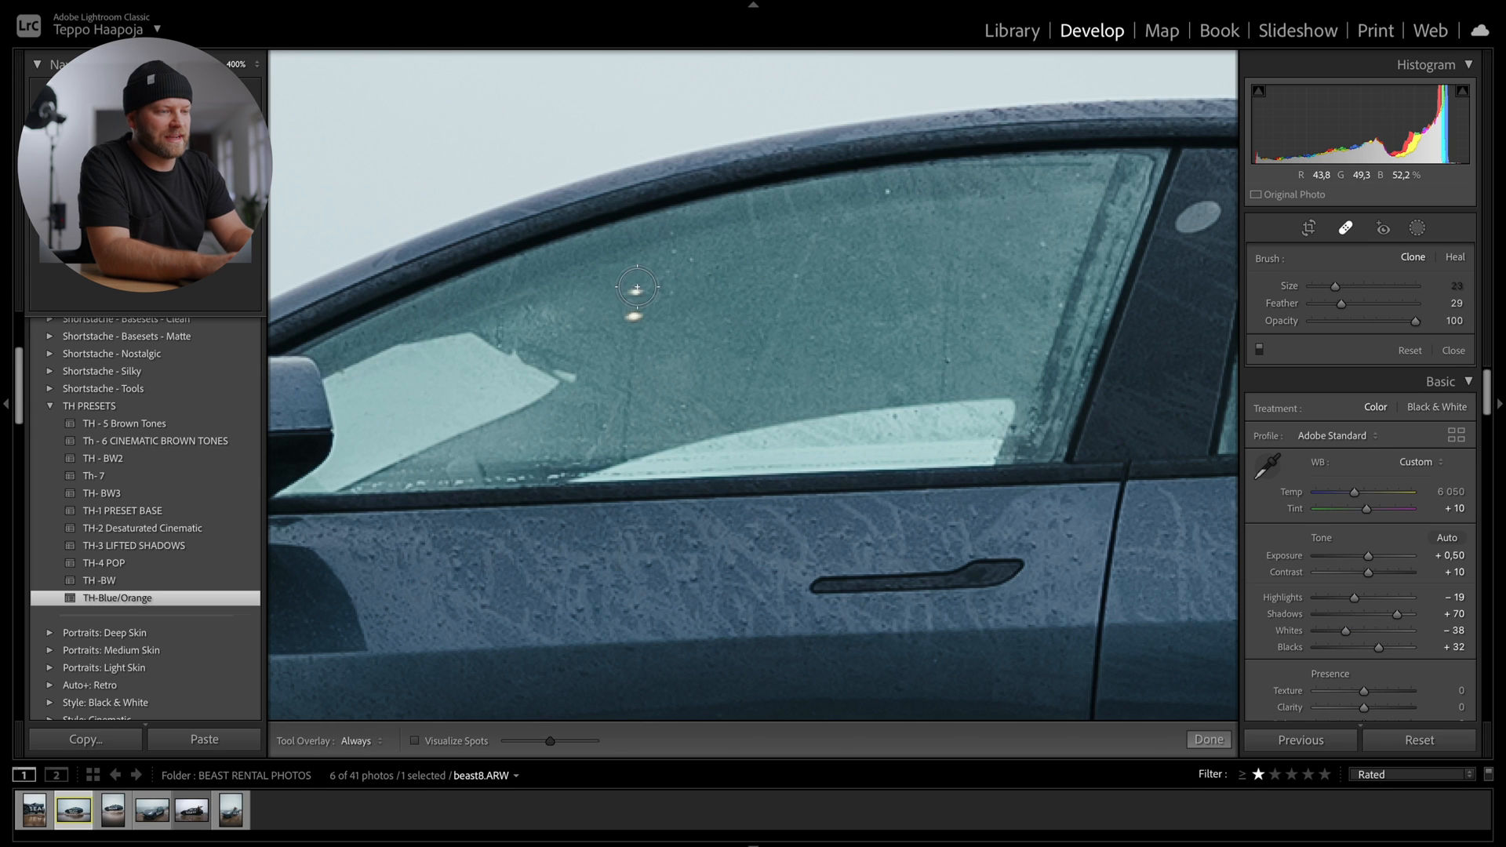
{"action": "left_click", "coordinate": [637, 291]}
{"action": "left_click", "coordinate": [640, 316]}
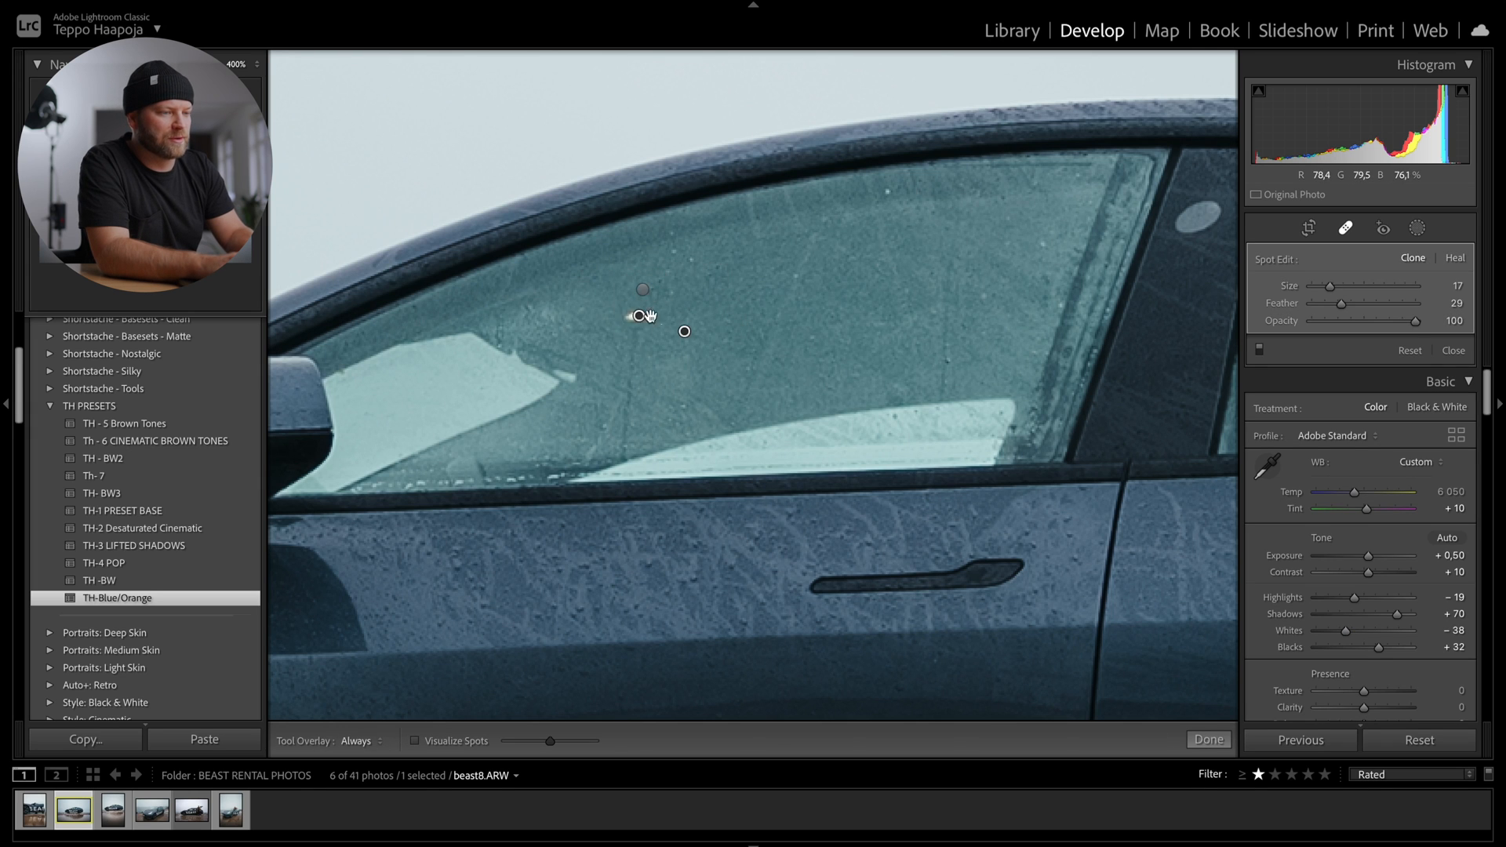
{"action": "left_click", "coordinate": [1221, 742]}
Clone out the two light reflections on the rear side window at size 14 and the oval mark on the door pillar
{"action": "left_click_drag", "start_coordinate": [1085, 494], "coordinate": [544, 514]}
{"action": "key", "text": "q"}
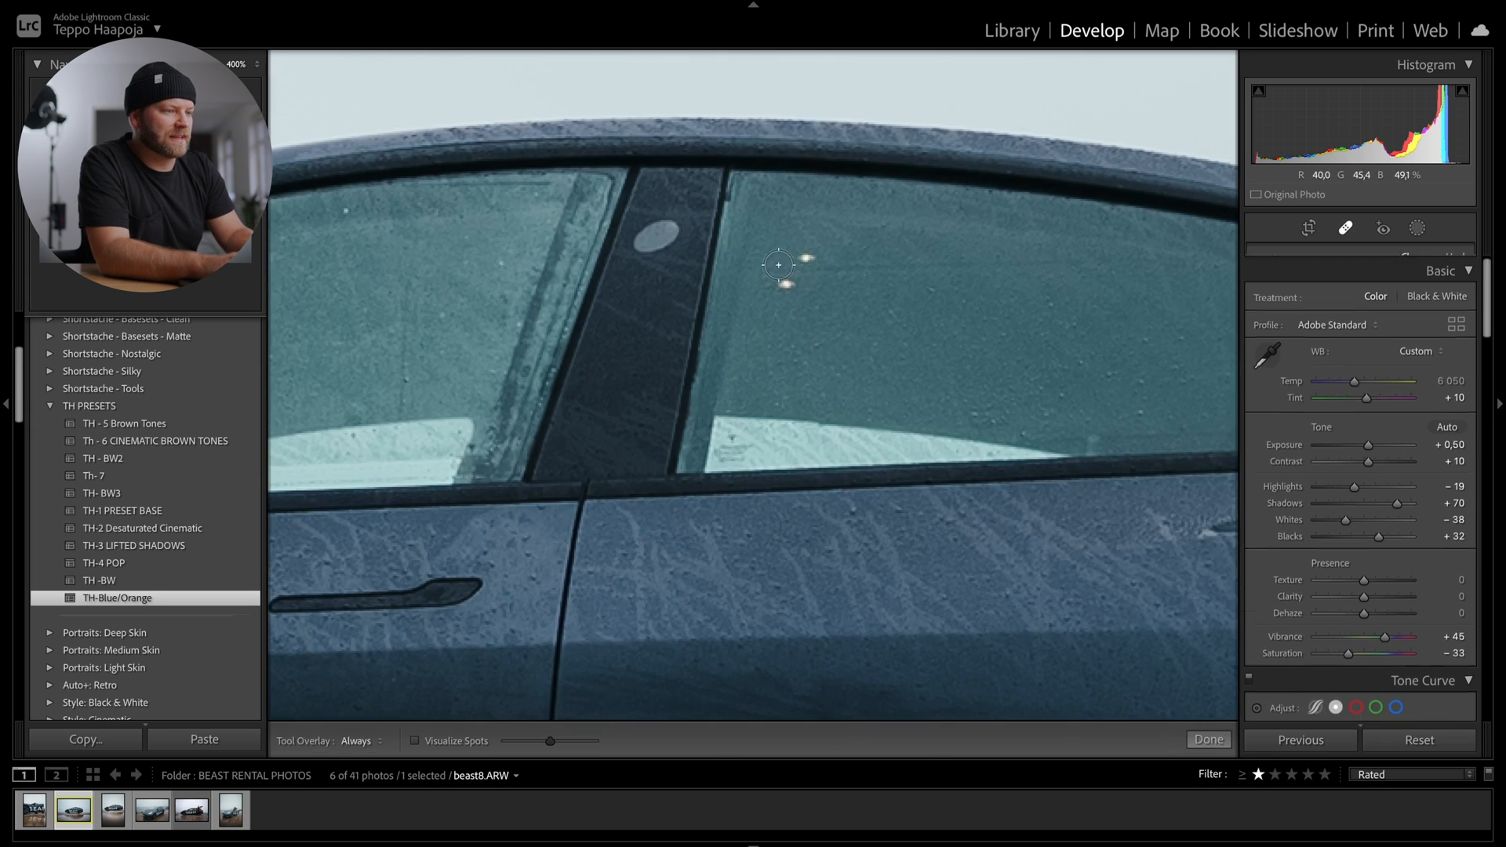
{"action": "scroll", "coordinate": [807, 257], "scroll_direction": "down", "scroll_amount": 3}
{"action": "left_click", "coordinate": [807, 257]}
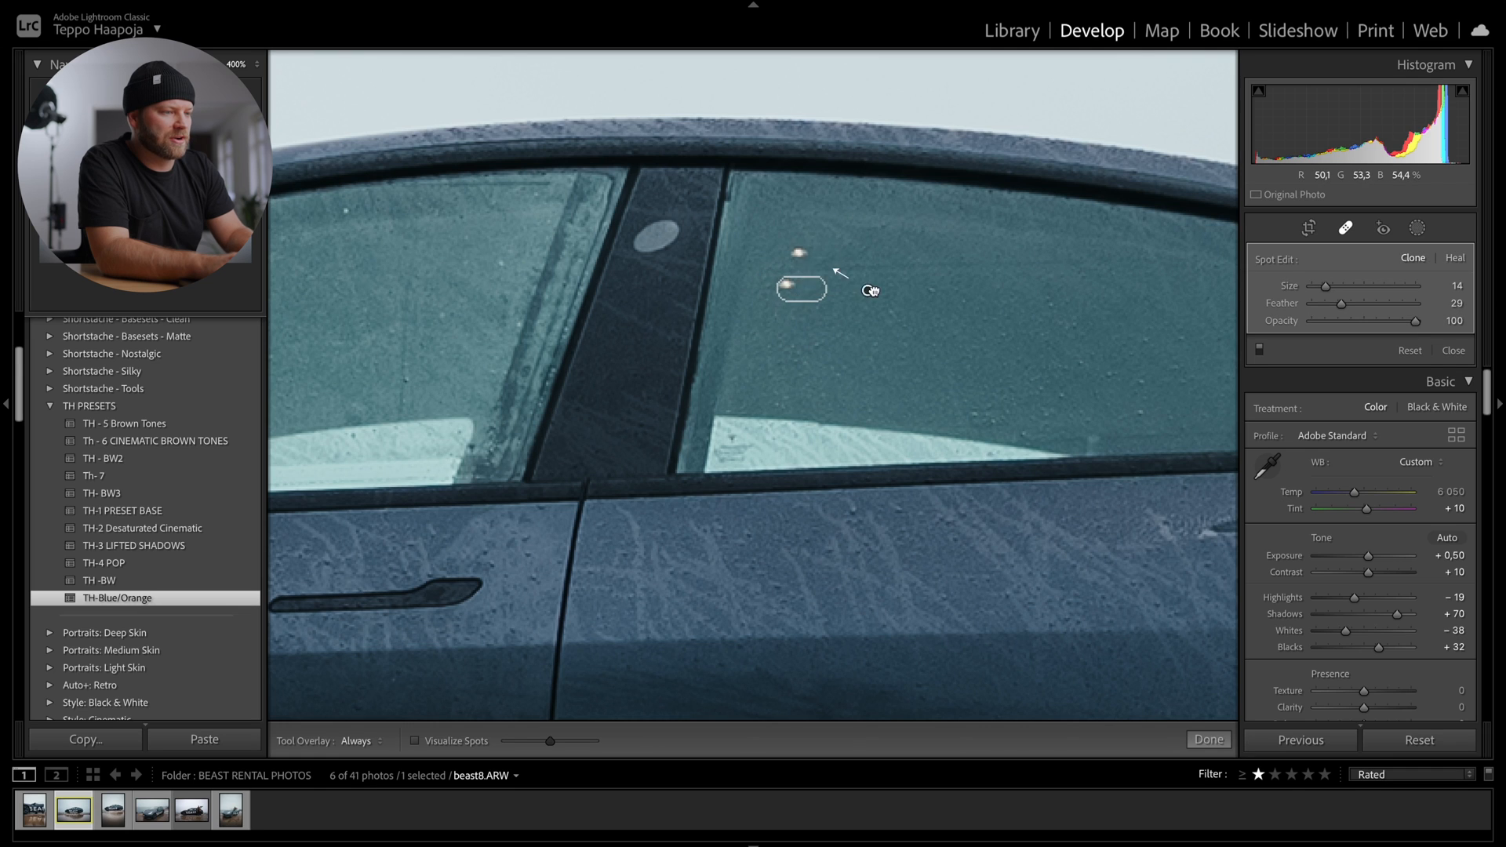
{"action": "left_click", "coordinate": [786, 284]}
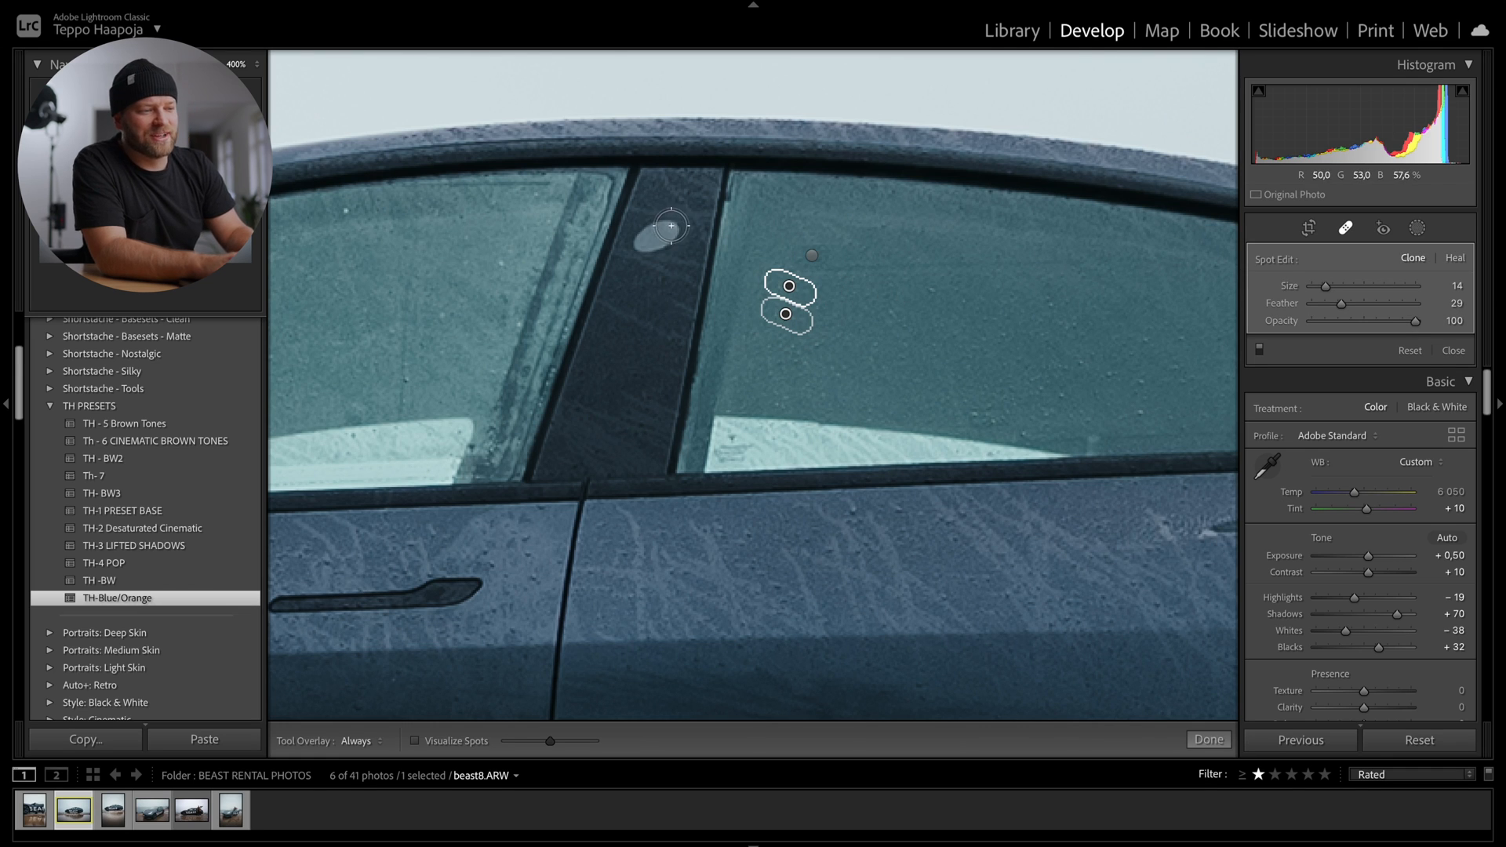
{"action": "left_click_drag", "start_coordinate": [667, 229], "coordinate": [644, 245]}
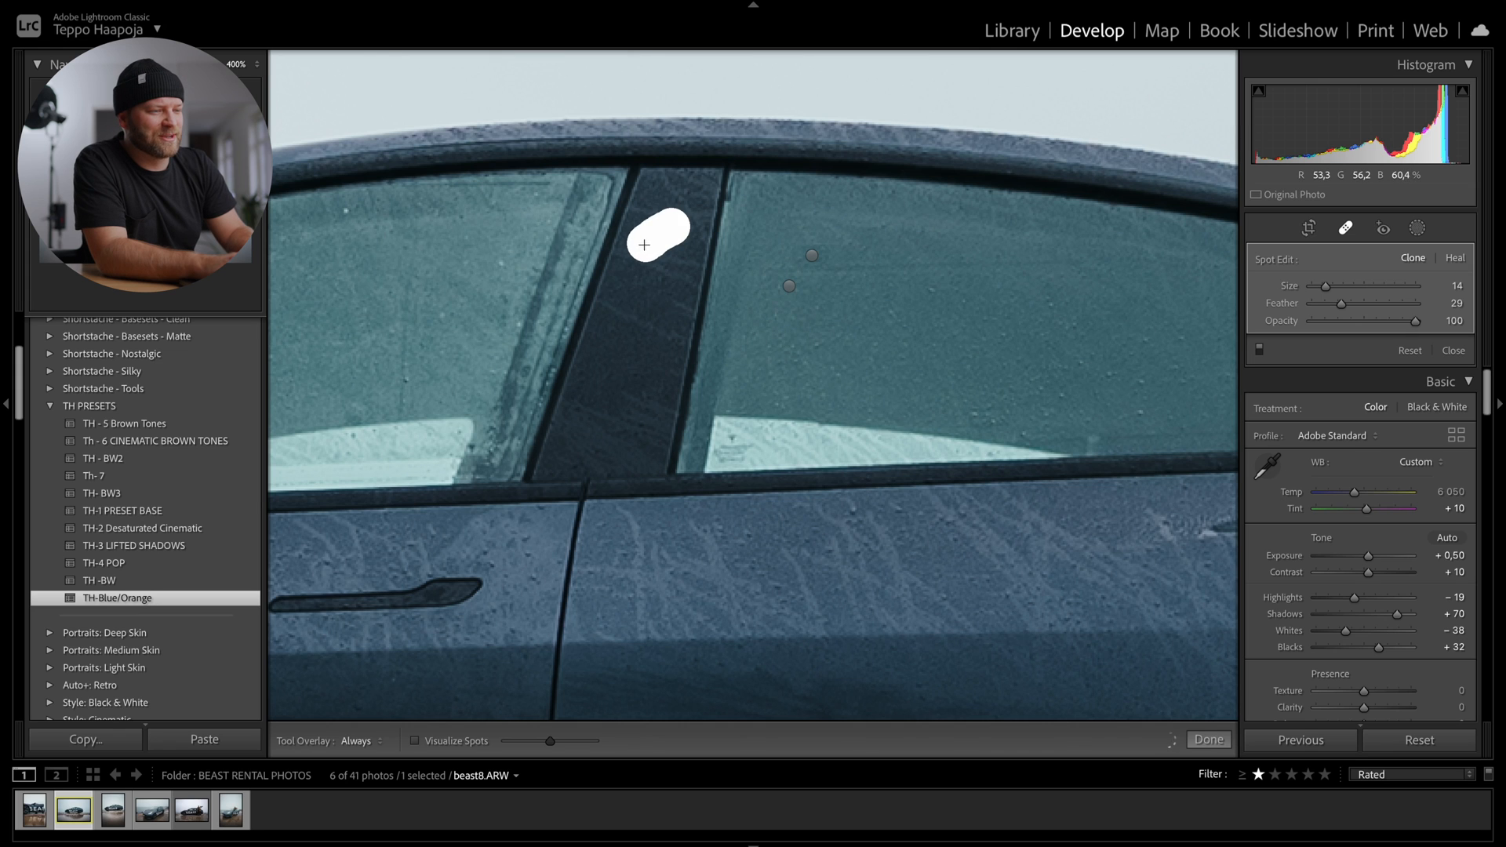
{"action": "left_click", "coordinate": [1209, 740]}
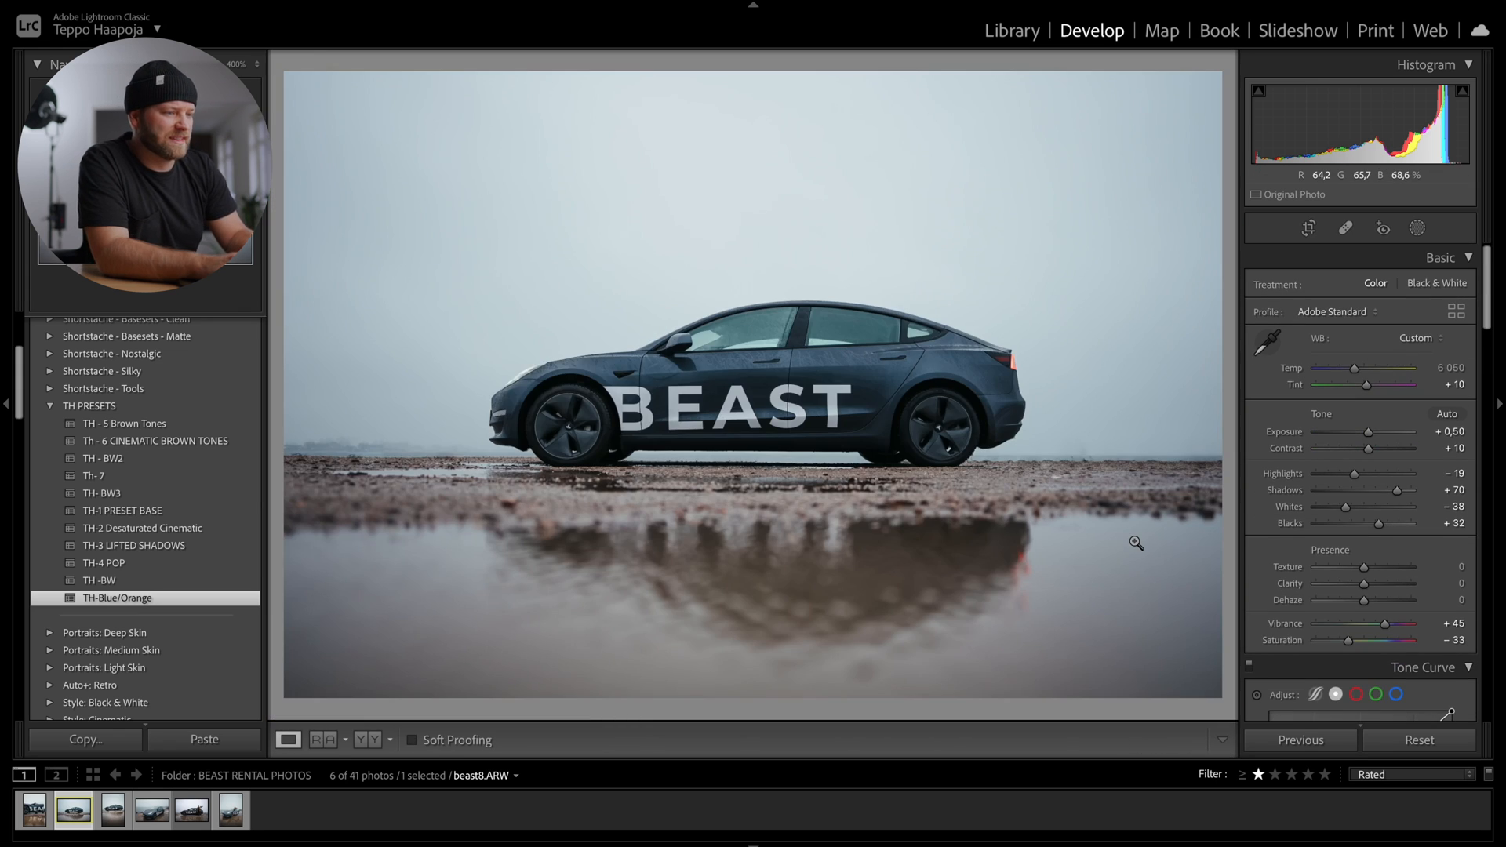
Compare the photo before and after editing again, checking the cleaned windows and door pillar
{"action": "key", "text": "alt"}
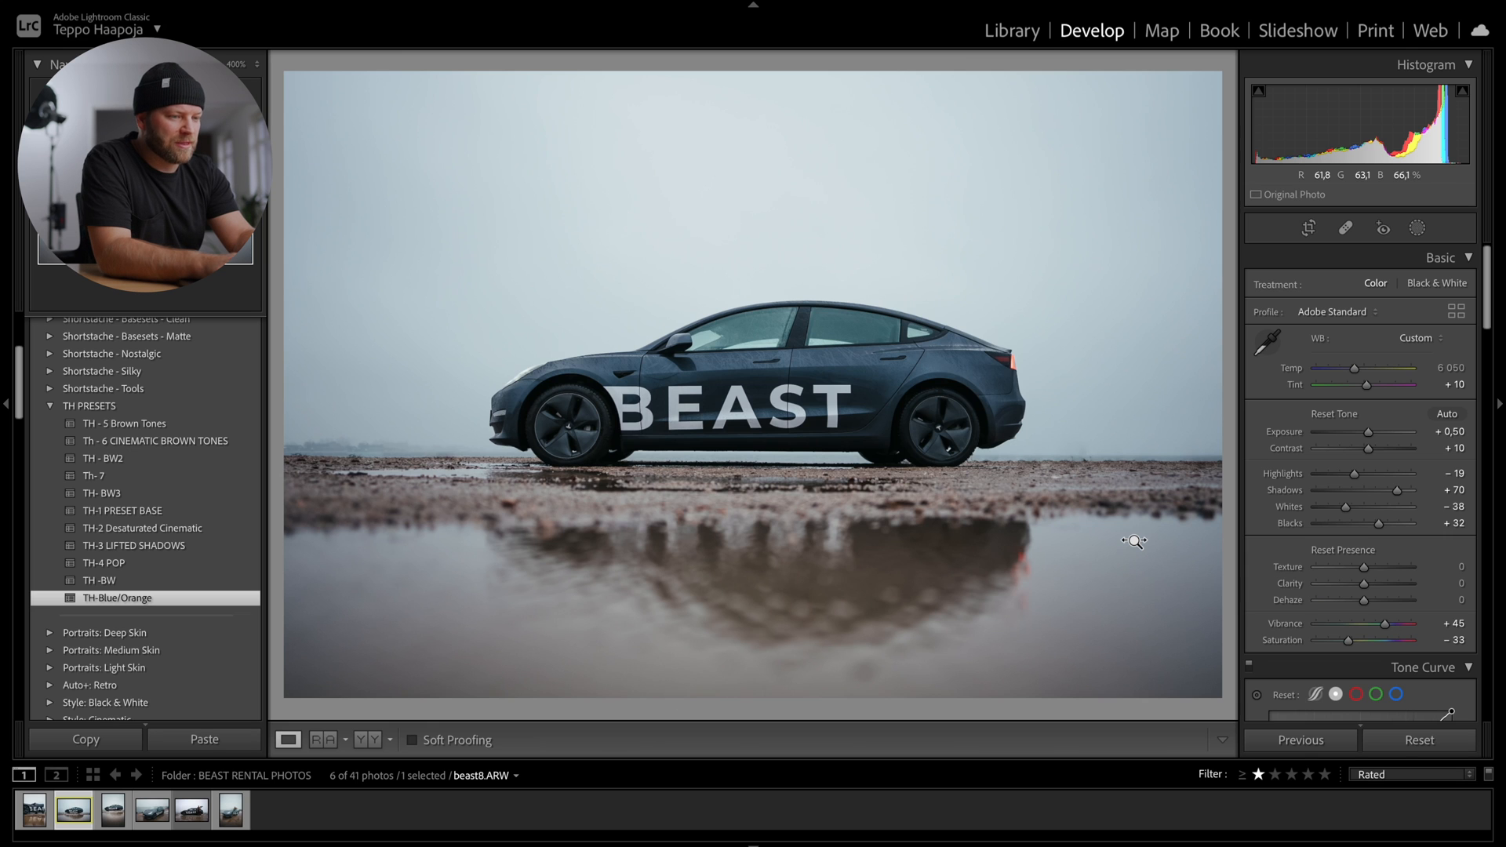
{"action": "key", "text": "backslash"}
{"action": "key", "text": "backslash"}
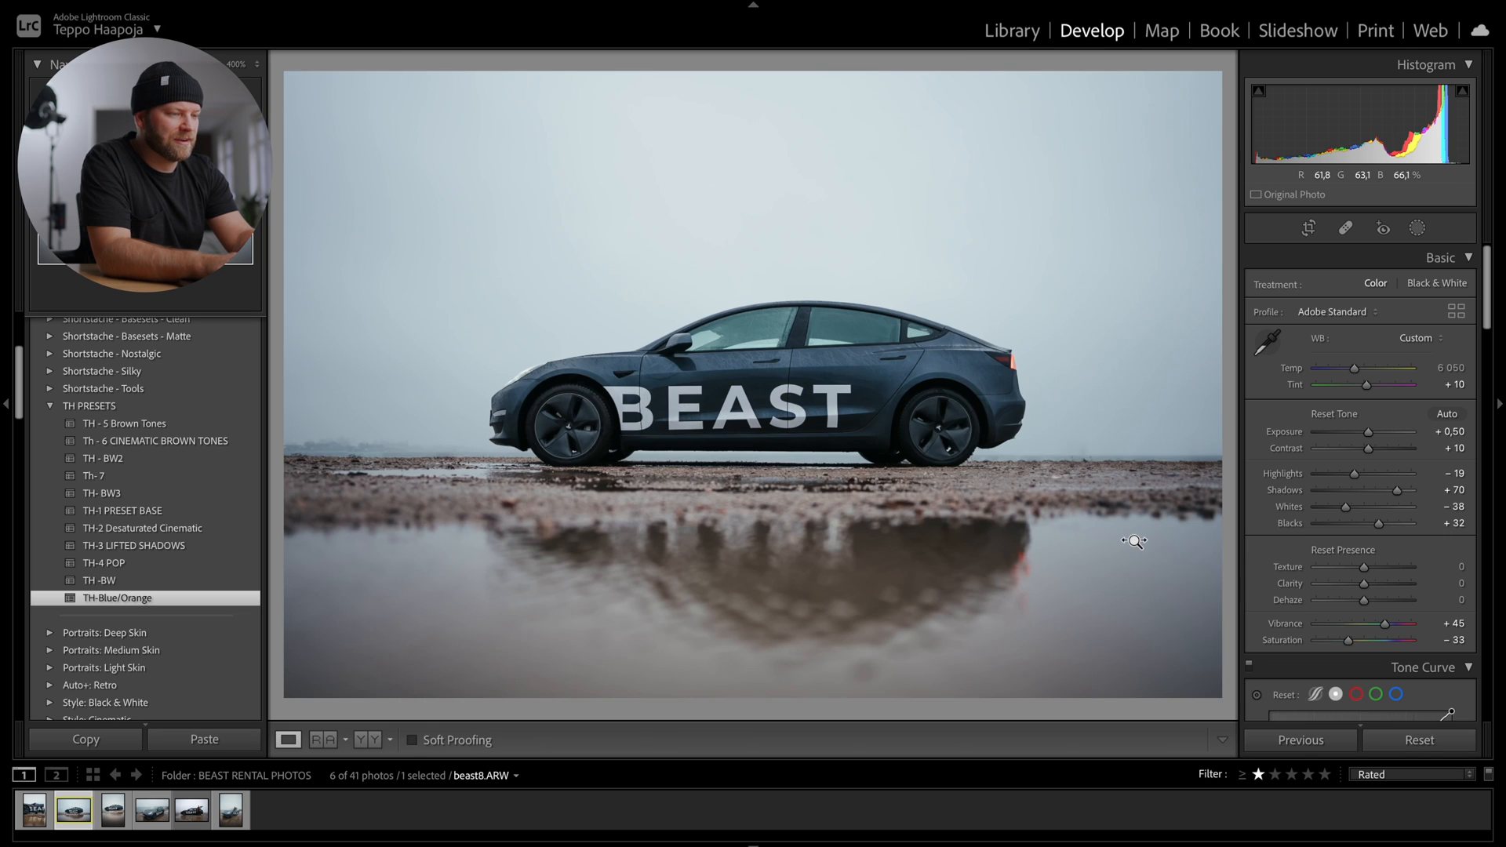
{"action": "key", "text": "backslash"}
{"action": "key", "text": "backslash"}
{"action": "key", "text": "backslash"}
{"action": "key", "text": "backslash"}
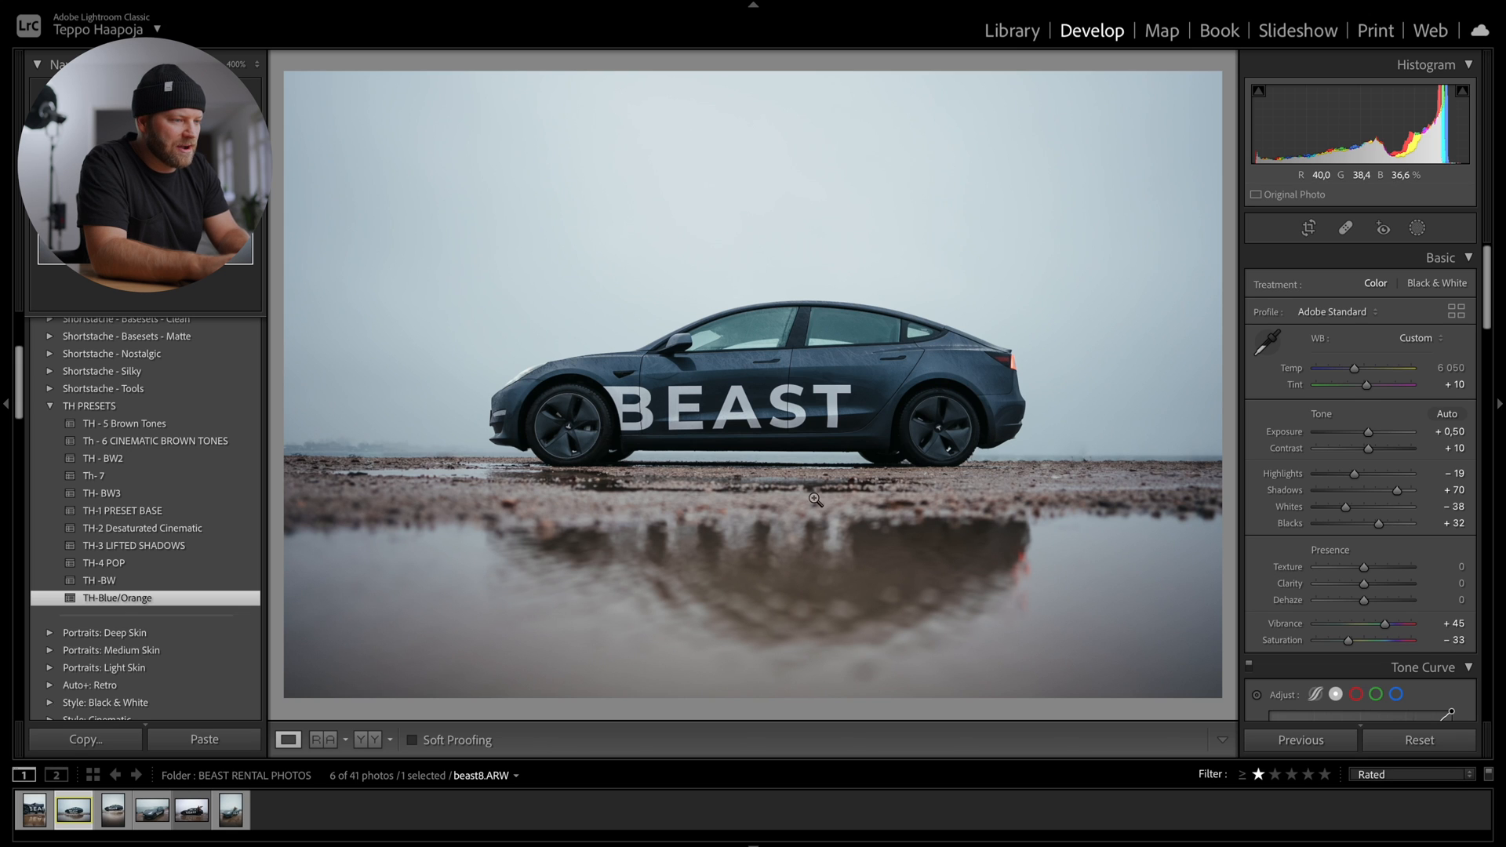
Clone out the dark patch in the shallow puddle on the ground ahead of the car
{"action": "left_click", "coordinate": [343, 494]}
{"action": "key", "text": "q"}
{"action": "left_click_drag", "start_coordinate": [441, 396], "coordinate": [592, 404]}
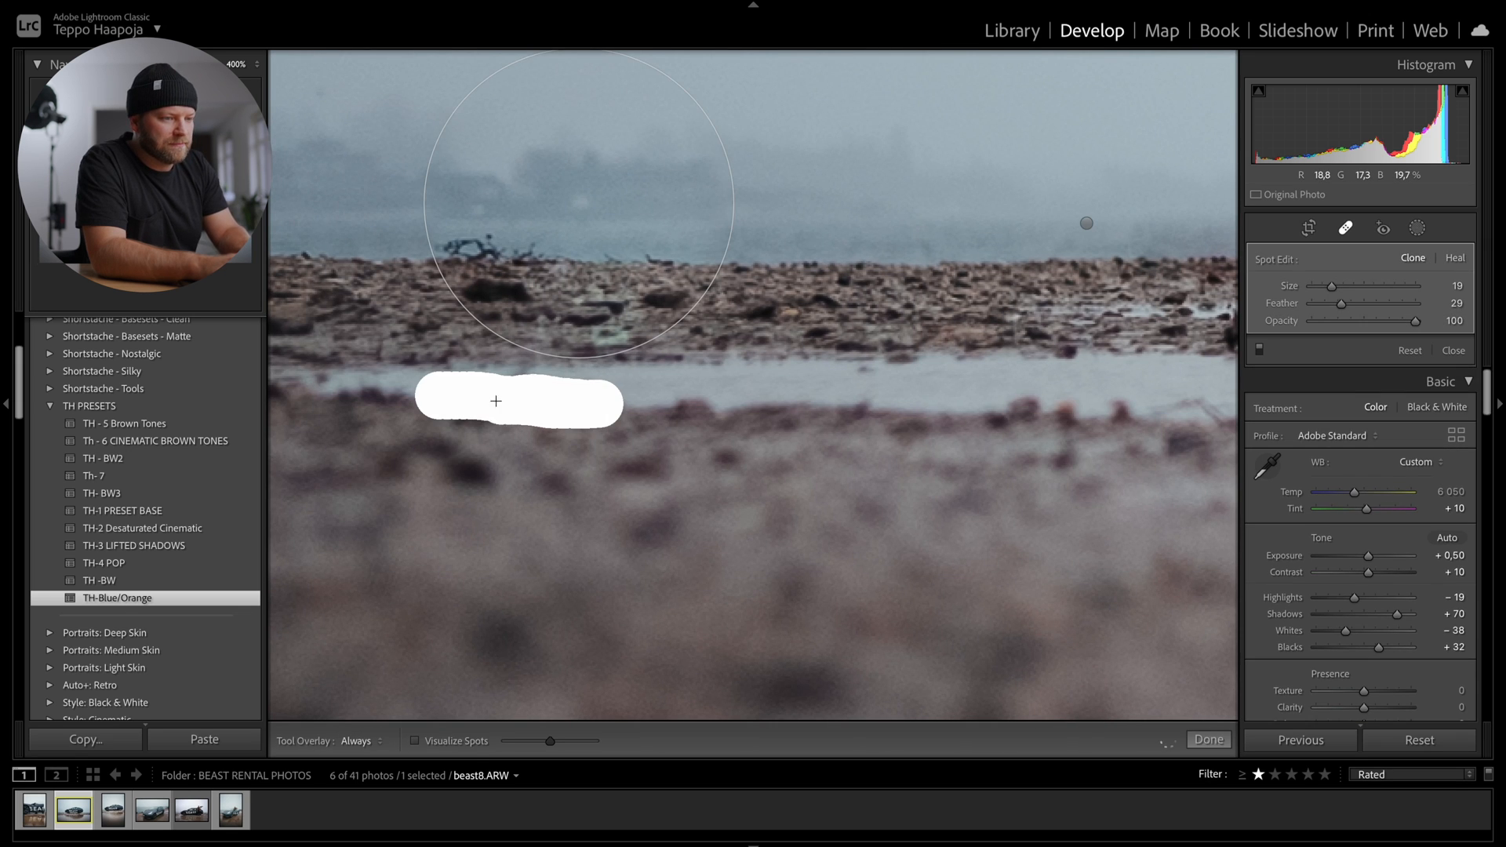
{"action": "left_click_drag", "start_coordinate": [496, 401], "coordinate": [497, 401]}
{"action": "left_click", "coordinate": [1209, 740]}
{"action": "left_click", "coordinate": [720, 514]}
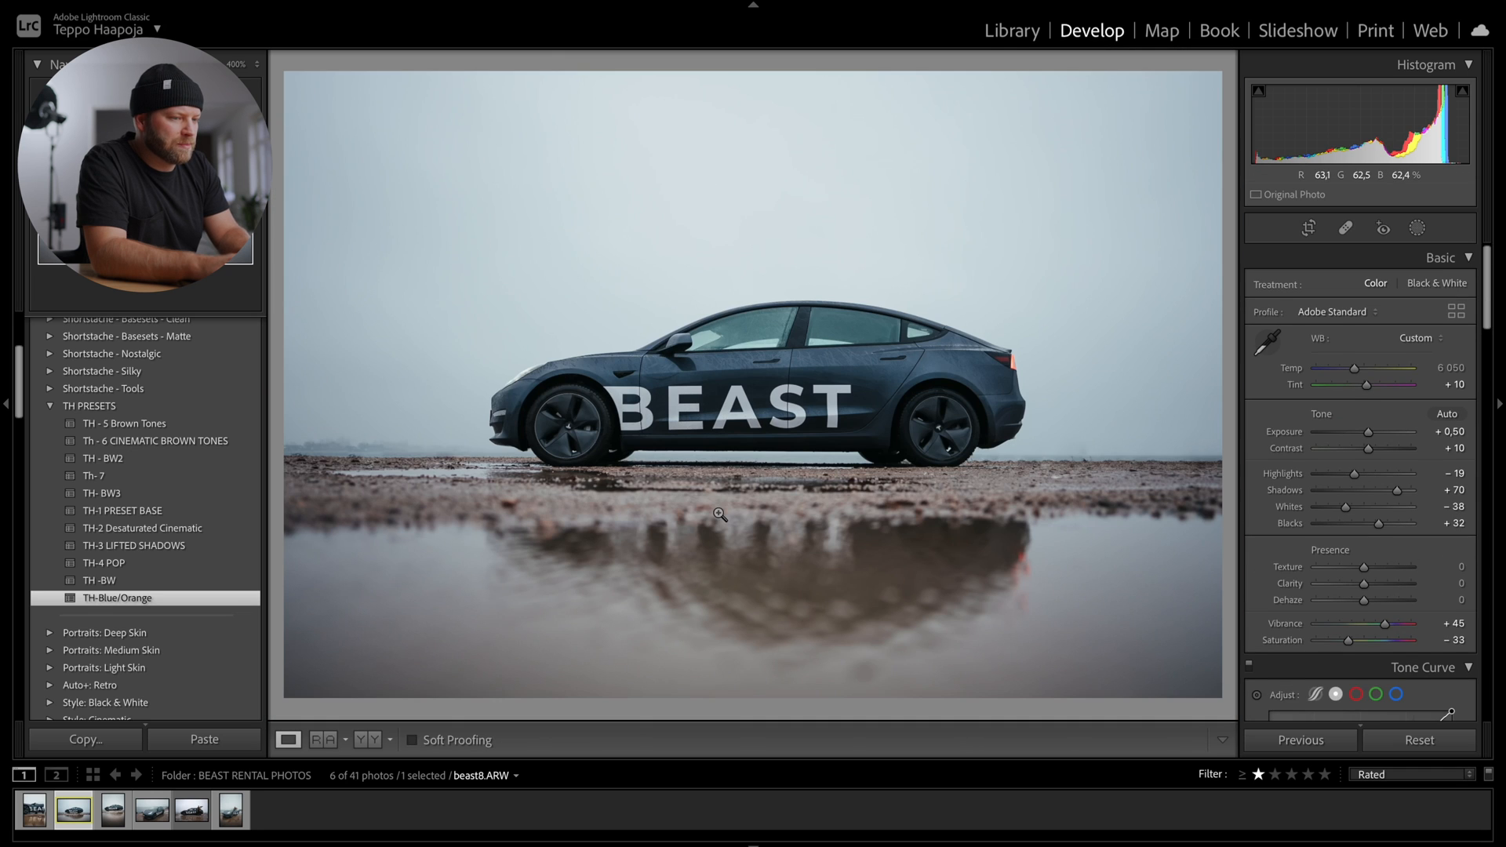
Heal away the dark stone on the ground beneath the middle of the car at size 24, using the clean gravel beside it
{"action": "left_click", "coordinate": [800, 499]}
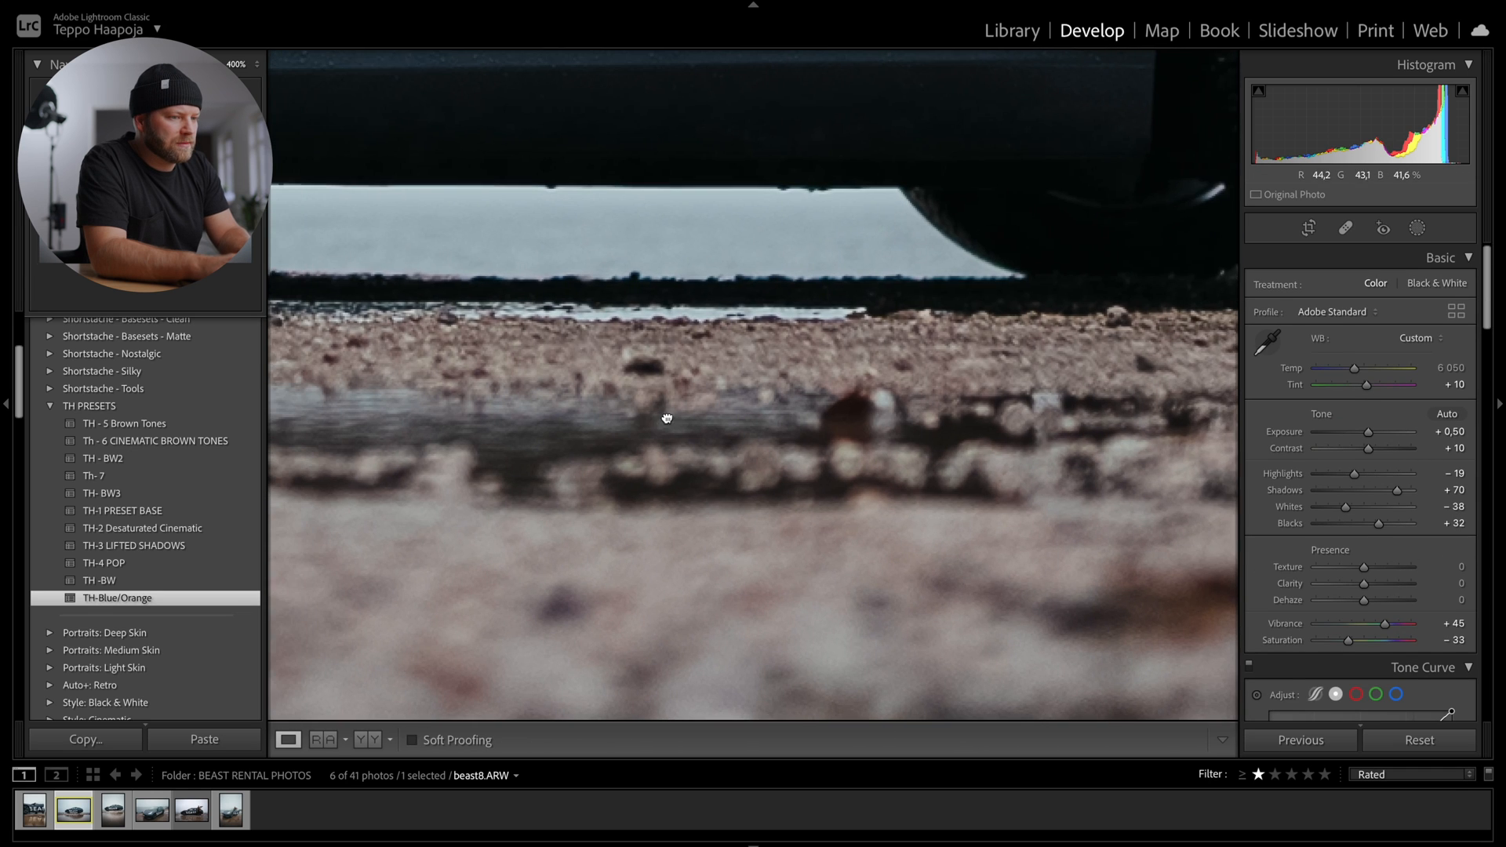
{"action": "key", "text": "q"}
{"action": "left_click", "coordinate": [1455, 259]}
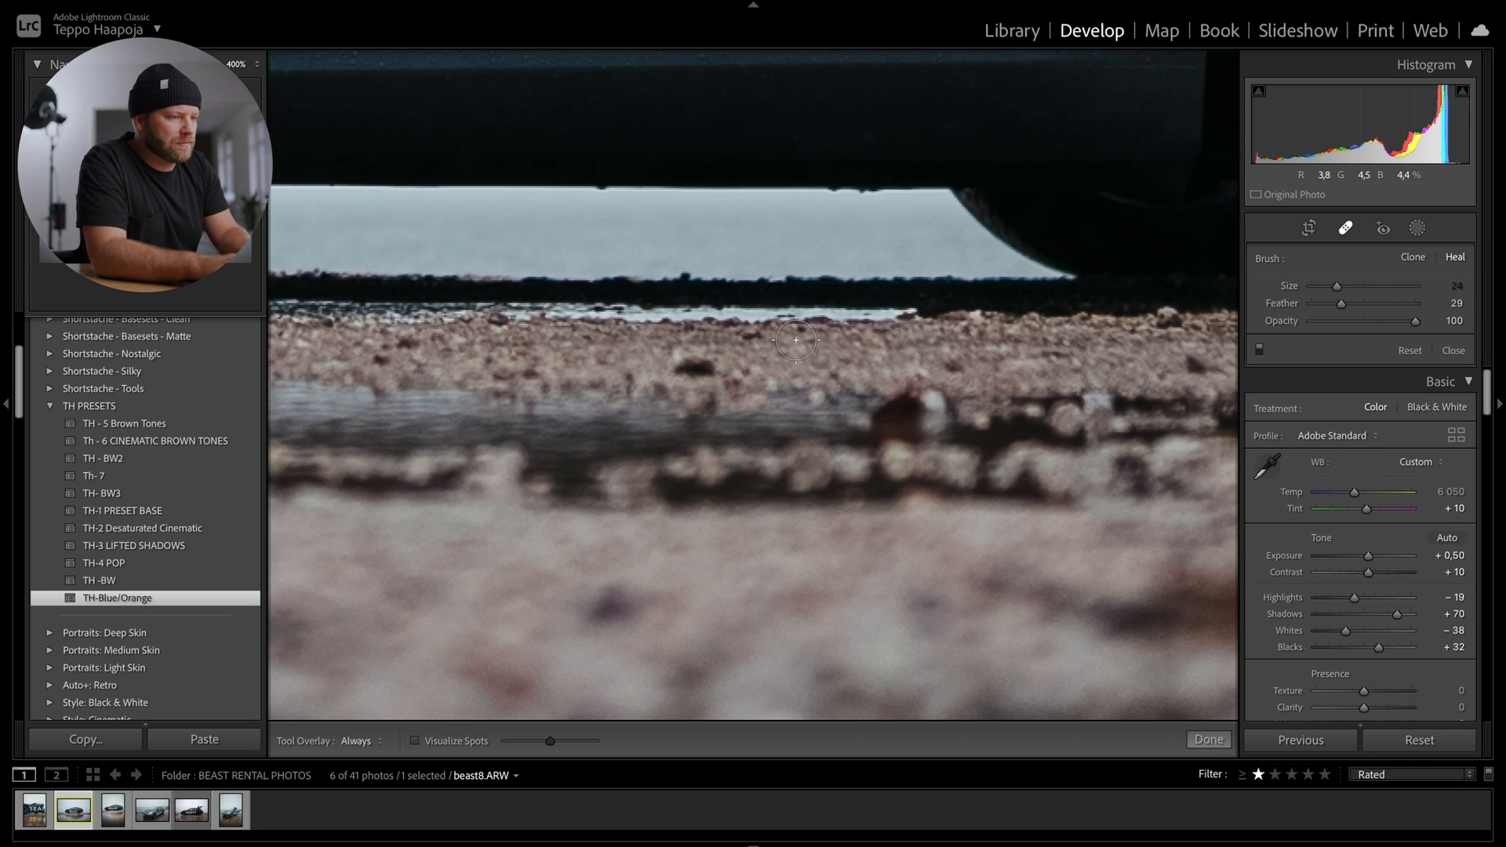
{"action": "left_click", "coordinate": [681, 365]}
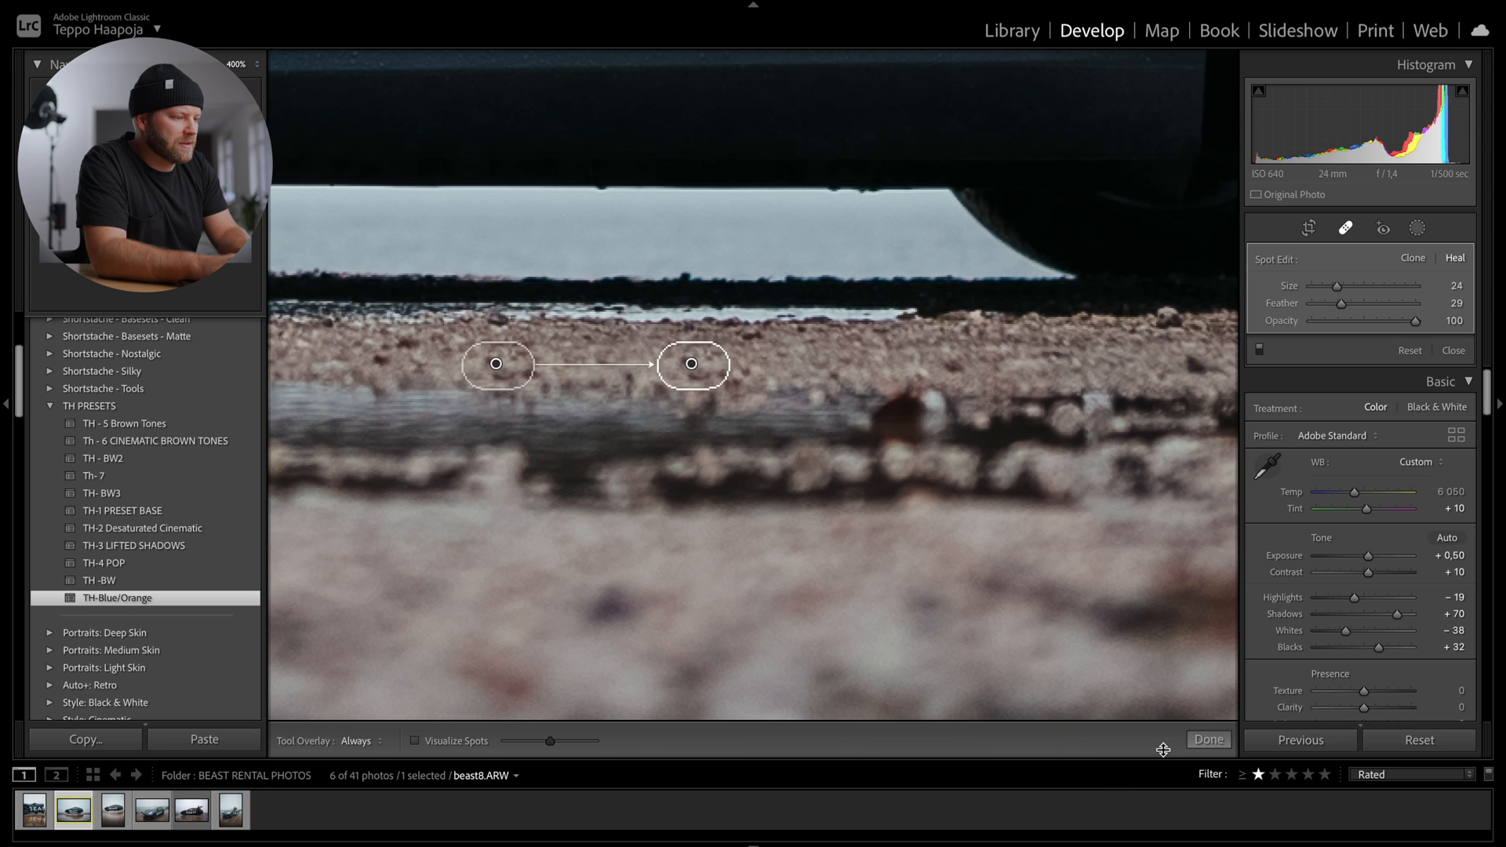
{"action": "left_click", "coordinate": [1200, 740]}
{"action": "left_click", "coordinate": [1091, 602]}
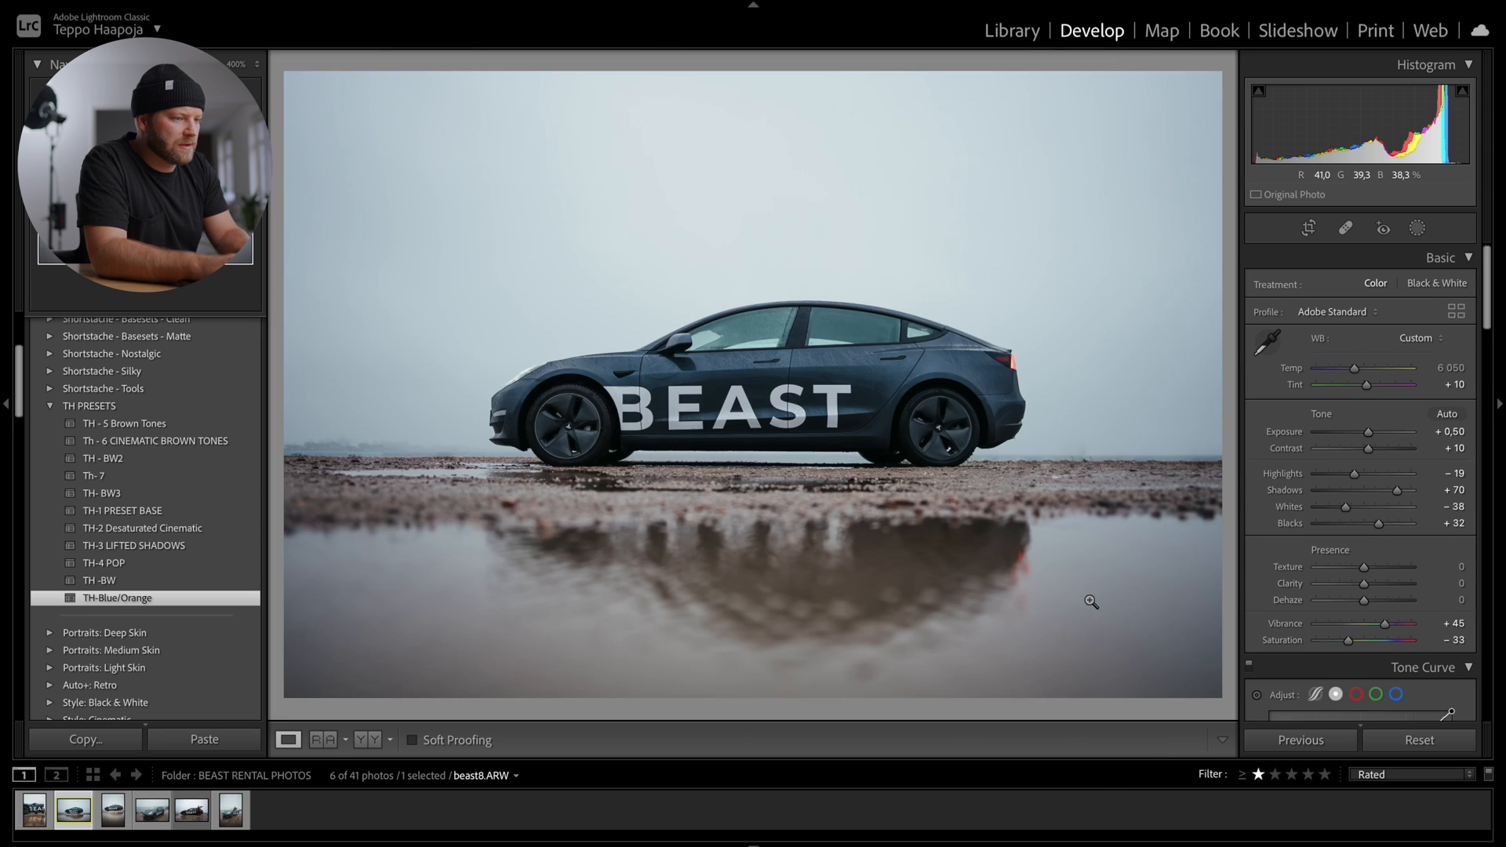
Heal away the stones on the ground ahead of the rear wheel at size 24 and in front of it at size 19
{"action": "left_click", "coordinate": [887, 508]}
{"action": "key", "text": "q"}
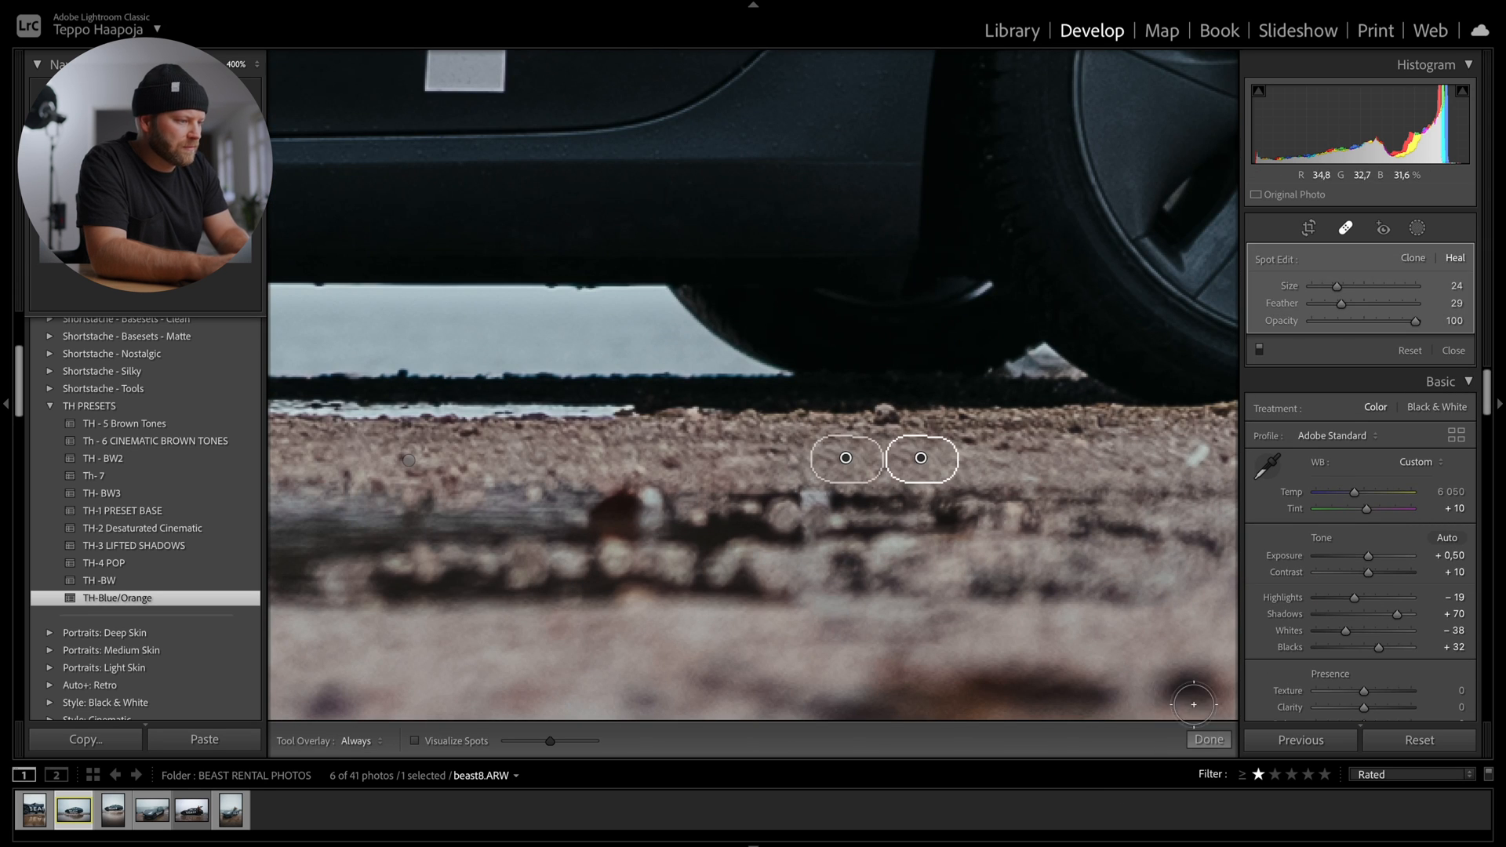
{"action": "left_click", "coordinate": [1206, 738]}
{"action": "left_click_drag", "start_coordinate": [1100, 582], "coordinate": [559, 548]}
{"action": "key", "text": "q"}
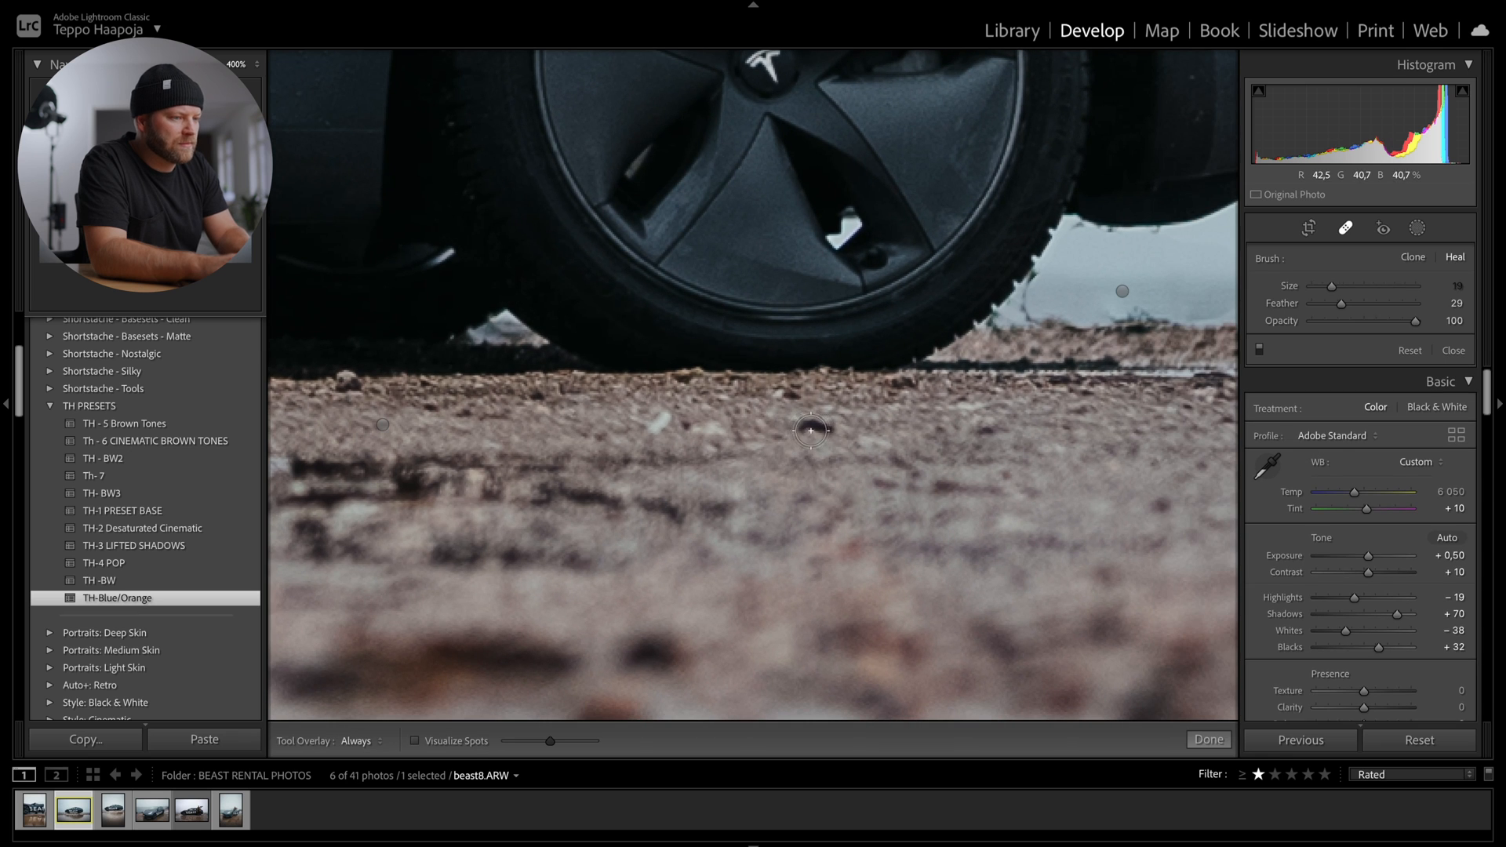
{"action": "left_click_drag", "start_coordinate": [805, 429], "coordinate": [831, 427]}
{"action": "left_click", "coordinate": [1208, 740]}
Heal the marks on the ground behind the rear wheel at sizes 19 and 23, moving the first correction's source to the gravel beside it
{"action": "left_click_drag", "start_coordinate": [1080, 597], "coordinate": [659, 463]}
{"action": "key", "text": "q"}
{"action": "left_click_drag", "start_coordinate": [527, 293], "coordinate": [586, 293]}
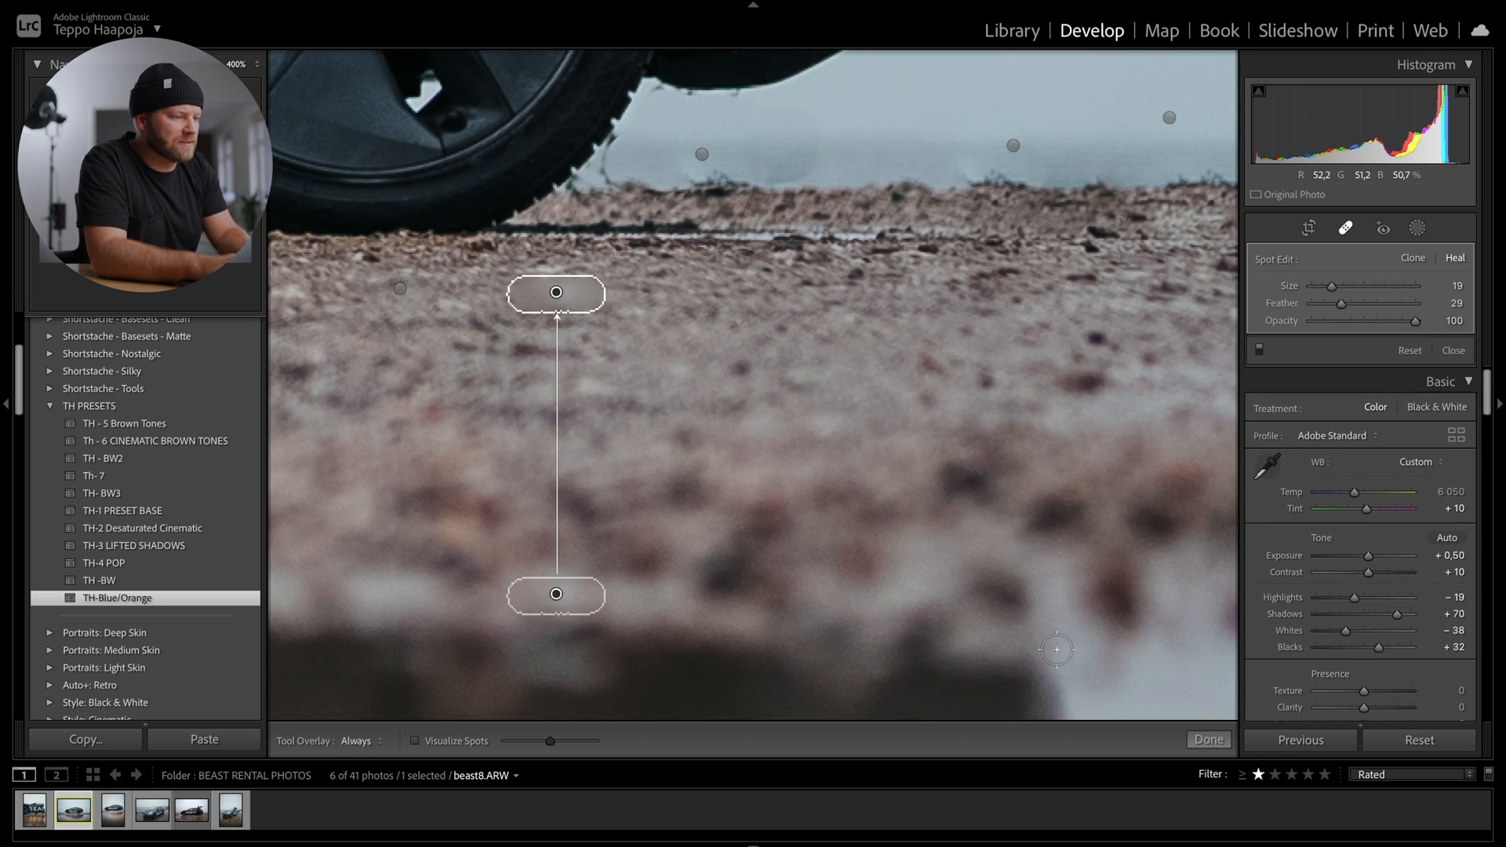
{"action": "mouse_move", "coordinate": [556, 594]}
{"action": "left_mouse_down"}
{"action": "mouse_move", "coordinate": [679, 325]}
{"action": "mouse_move", "coordinate": [667, 296]}
{"action": "left_mouse_up"}
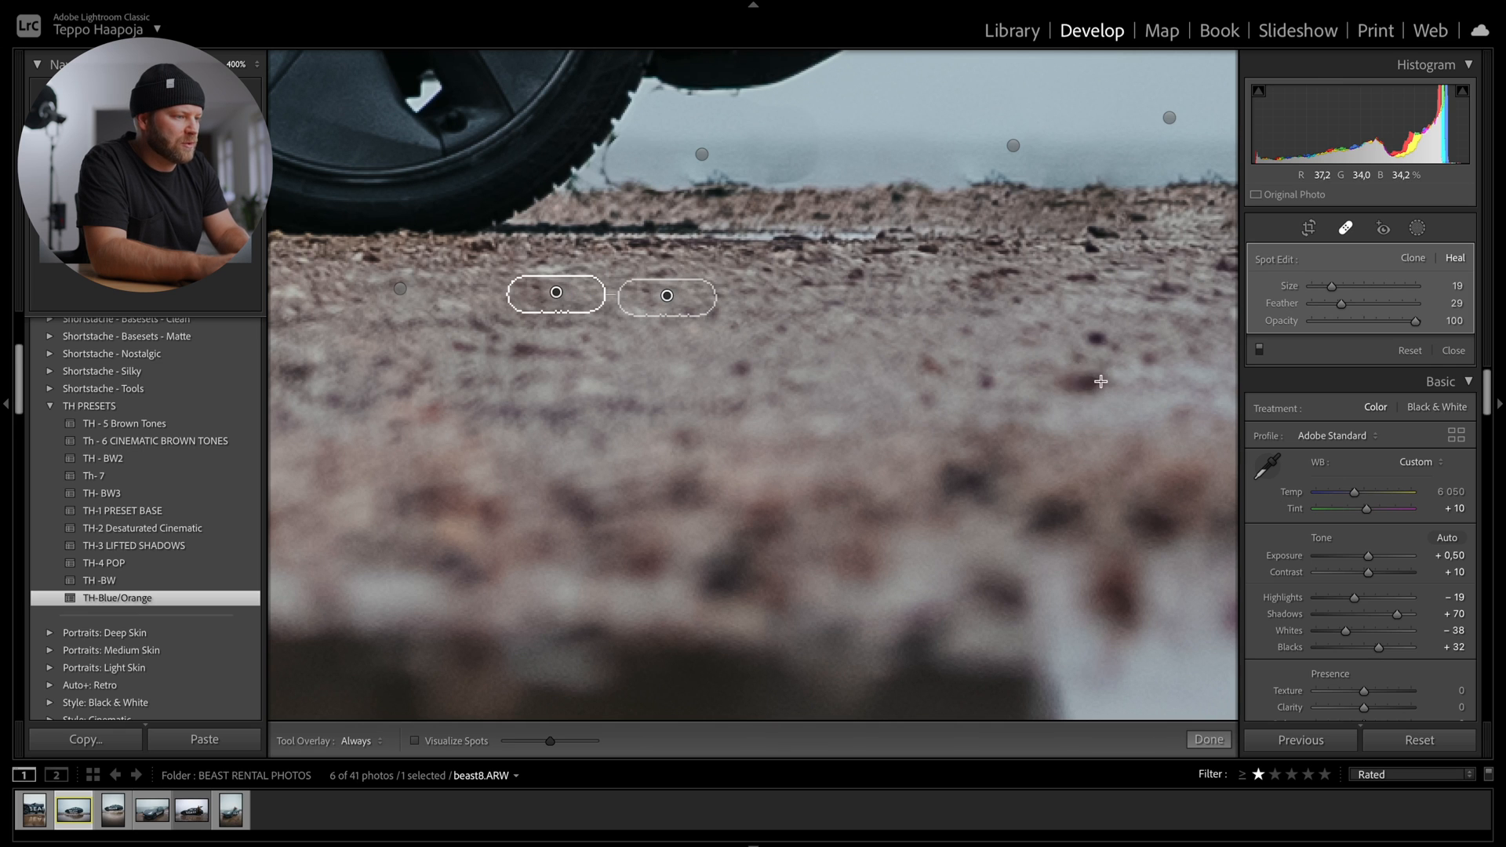
{"action": "left_click_drag", "start_coordinate": [1101, 381], "coordinate": [1072, 382]}
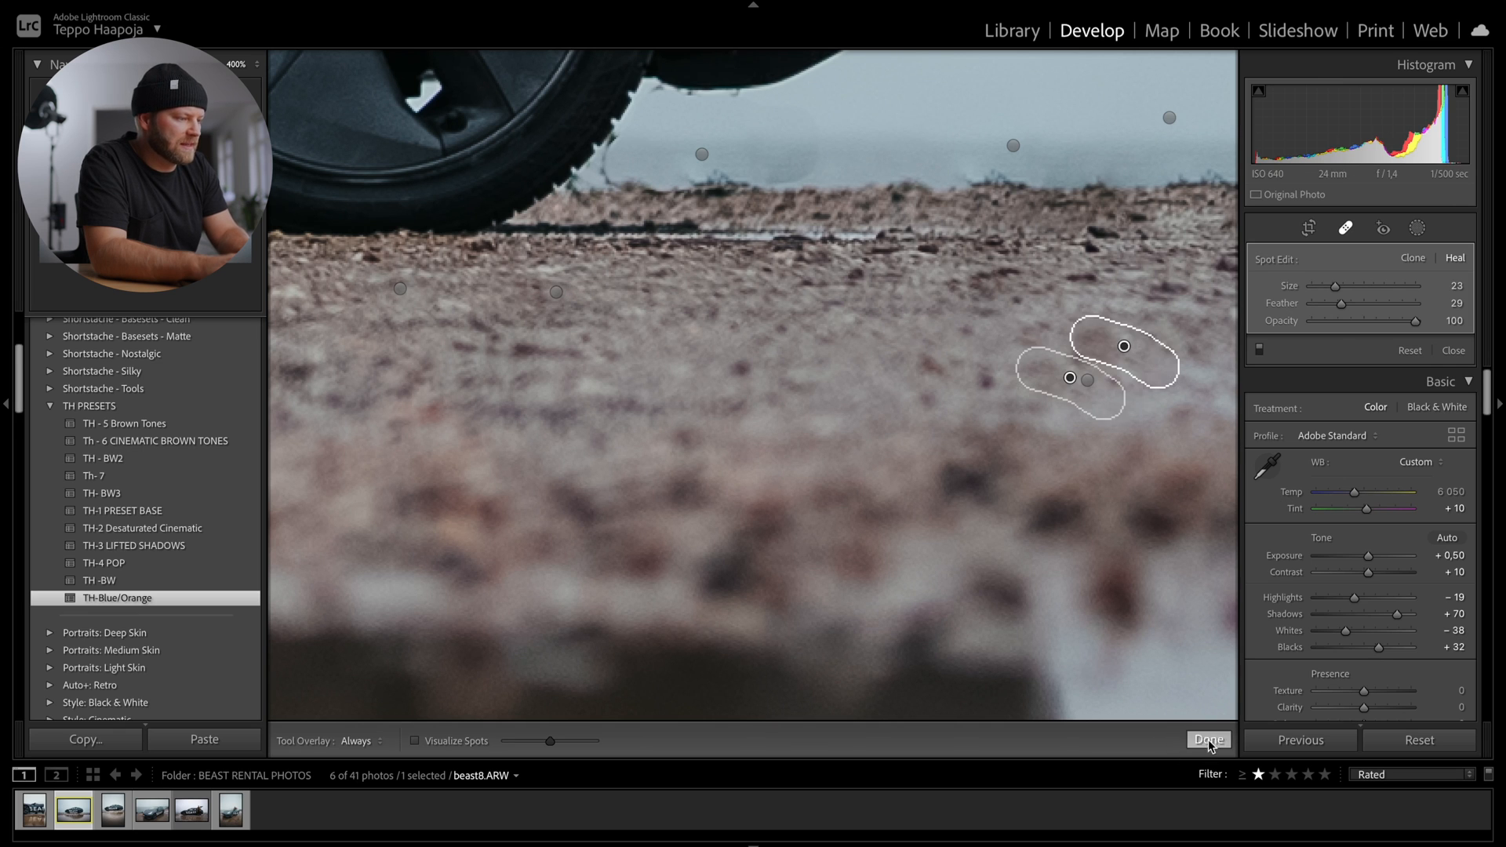
{"action": "left_click", "coordinate": [1209, 740]}
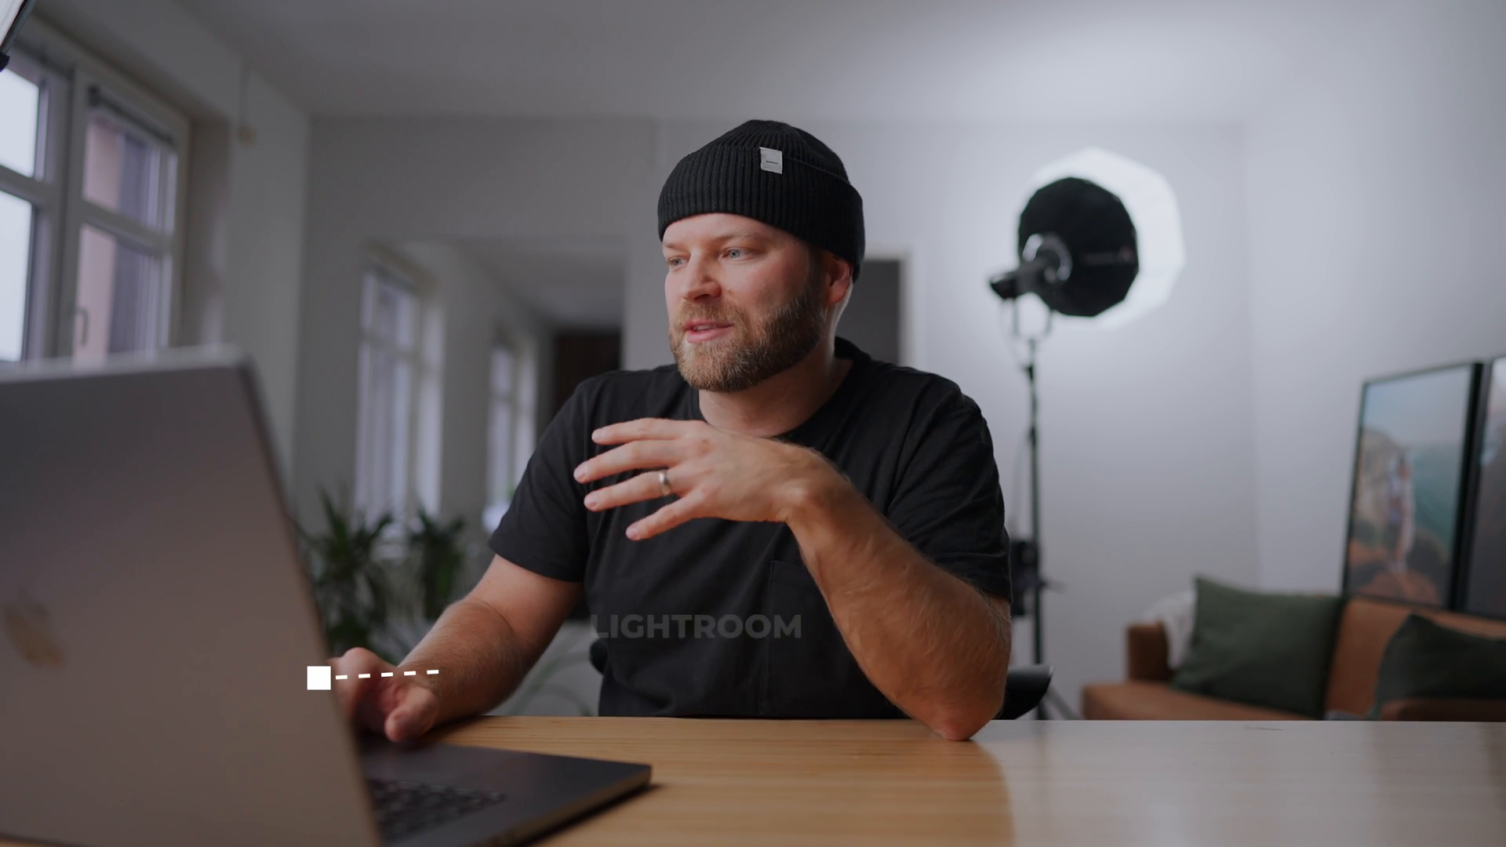
Add a radial gradient mask centred on the car, adjust its ellipse to surround the whole car and set its feather to 52
{"action": "left_click", "coordinate": [1417, 228]}
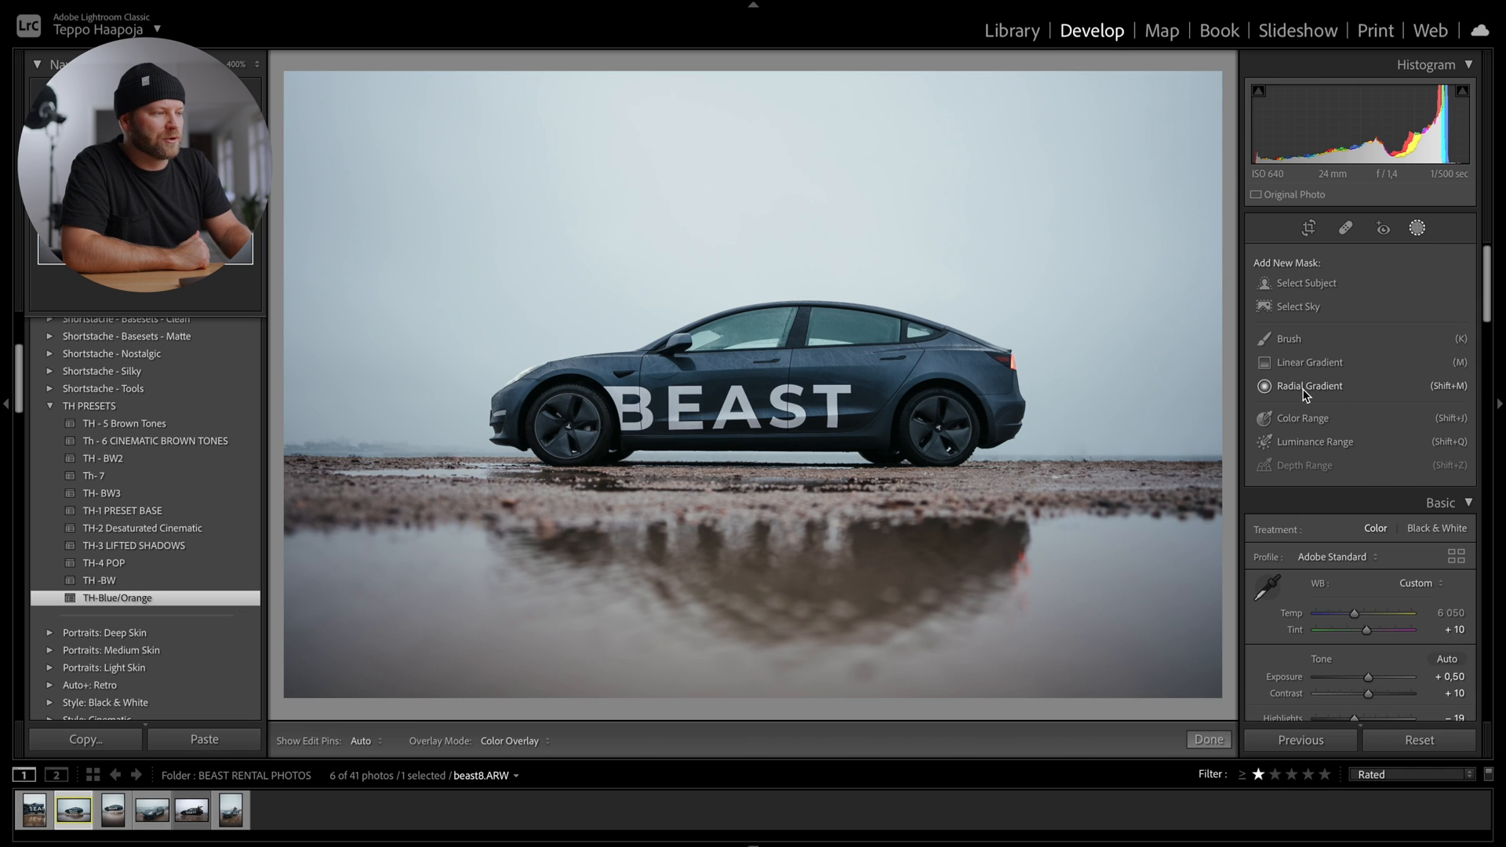
{"action": "left_click", "coordinate": [1306, 389]}
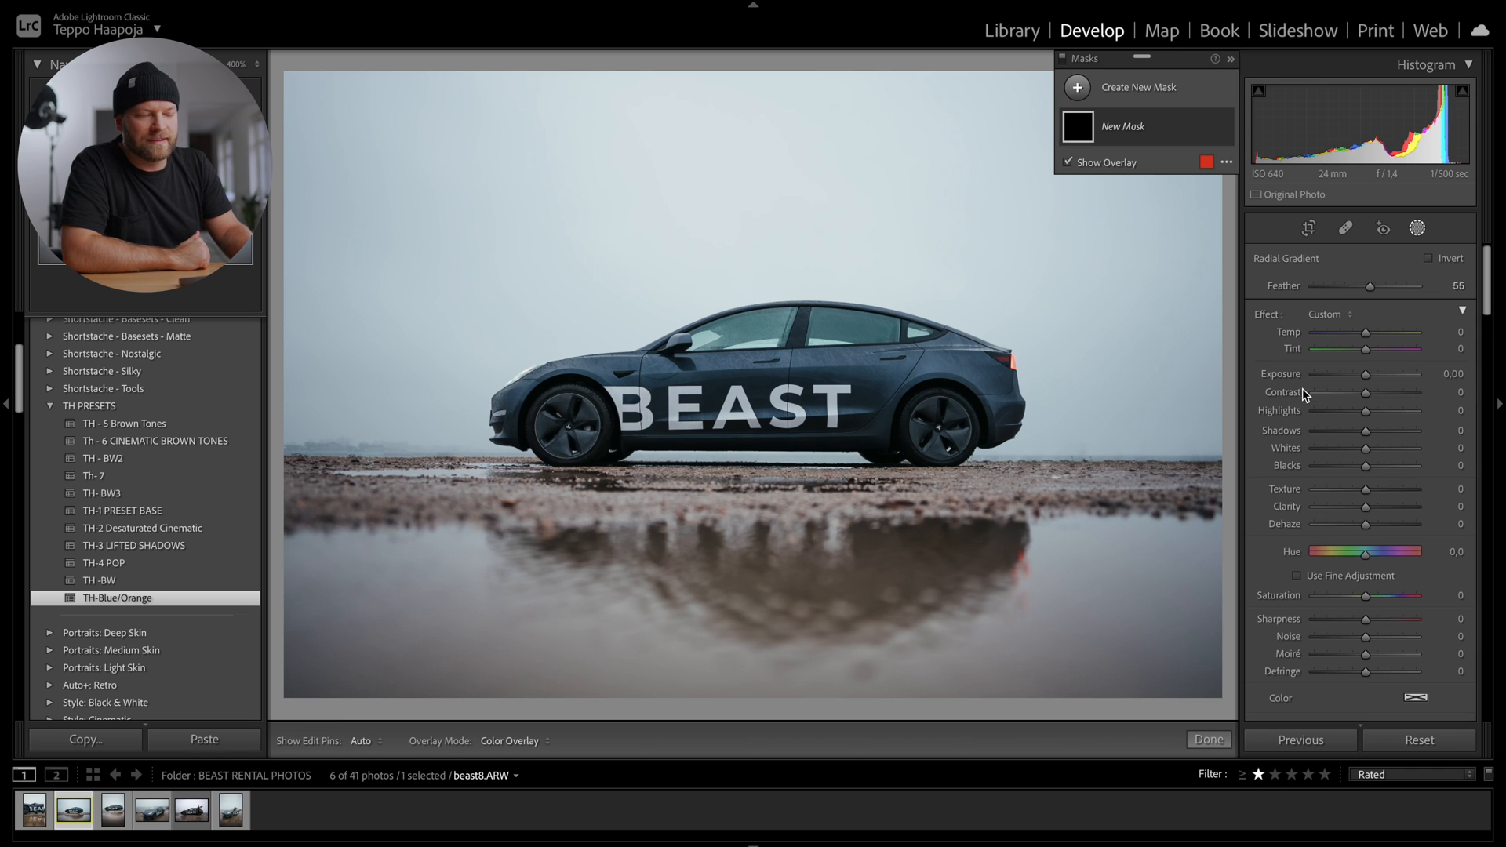
{"action": "mouse_move", "coordinate": [576, 280]}
{"action": "left_mouse_down"}
{"action": "mouse_move", "coordinate": [858, 506]}
{"action": "mouse_move", "coordinate": [956, 516]}
{"action": "mouse_move", "coordinate": [578, 272]}
{"action": "mouse_move", "coordinate": [744, 388]}
{"action": "left_mouse_up"}
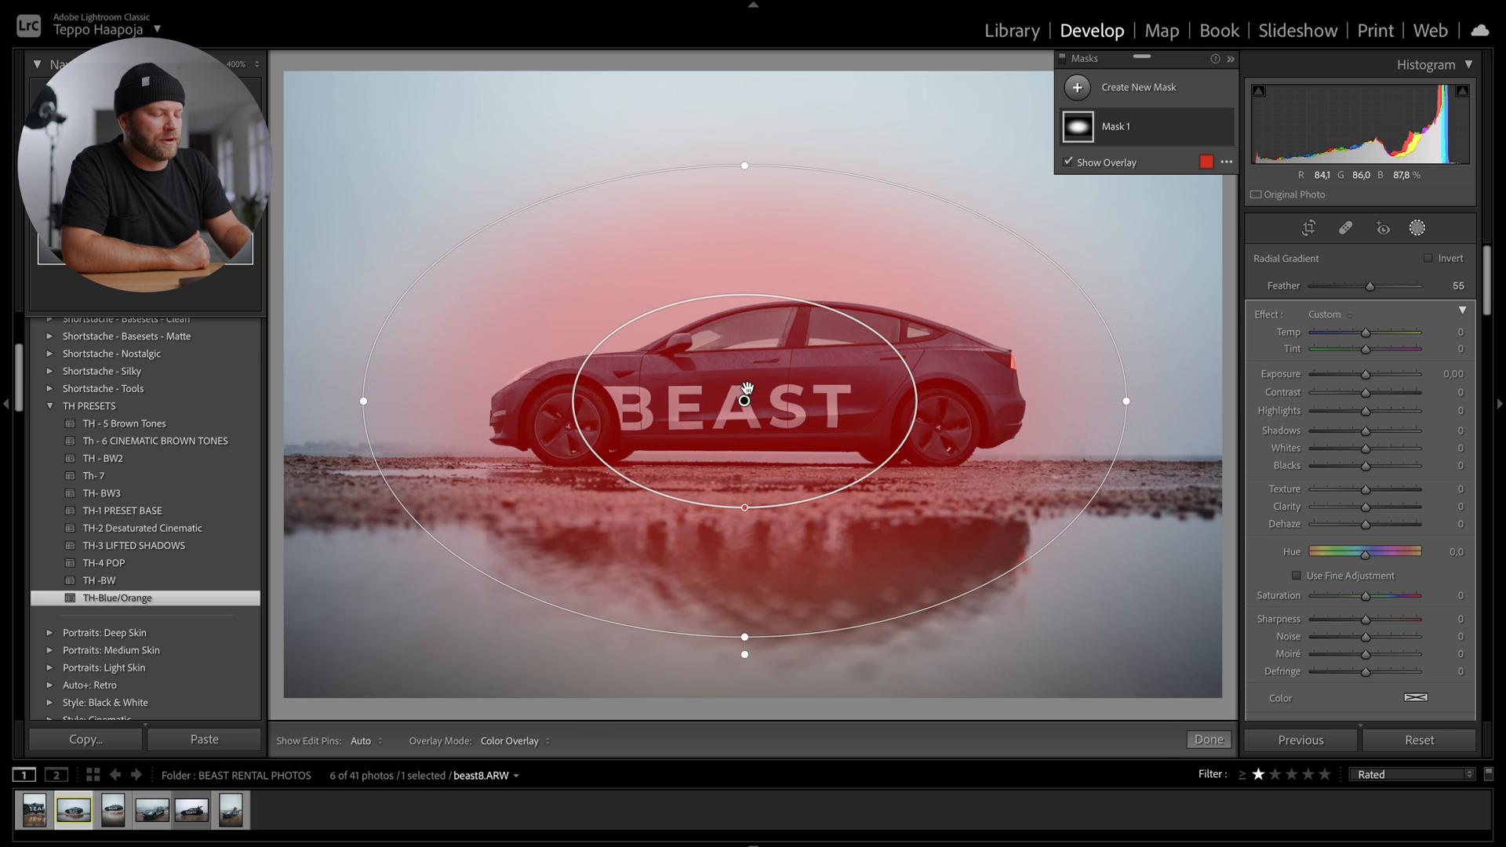
{"action": "left_click_drag", "start_coordinate": [365, 405], "coordinate": [325, 401]}
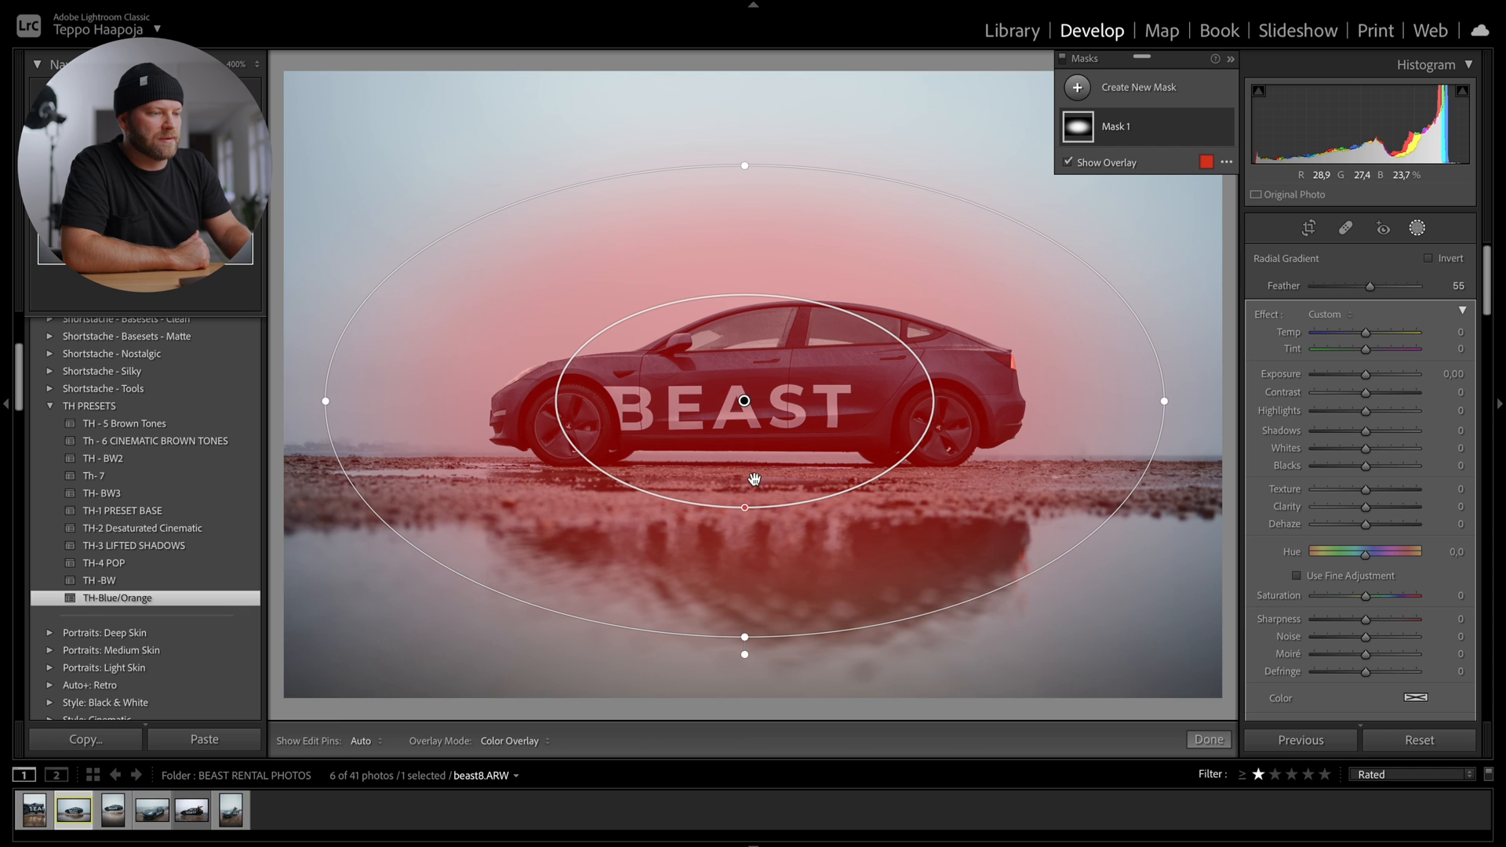
{"action": "mouse_move", "coordinate": [743, 508]}
{"action": "left_mouse_down"}
{"action": "mouse_move", "coordinate": [742, 574]}
{"action": "mouse_move", "coordinate": [745, 515]}
{"action": "left_mouse_up"}
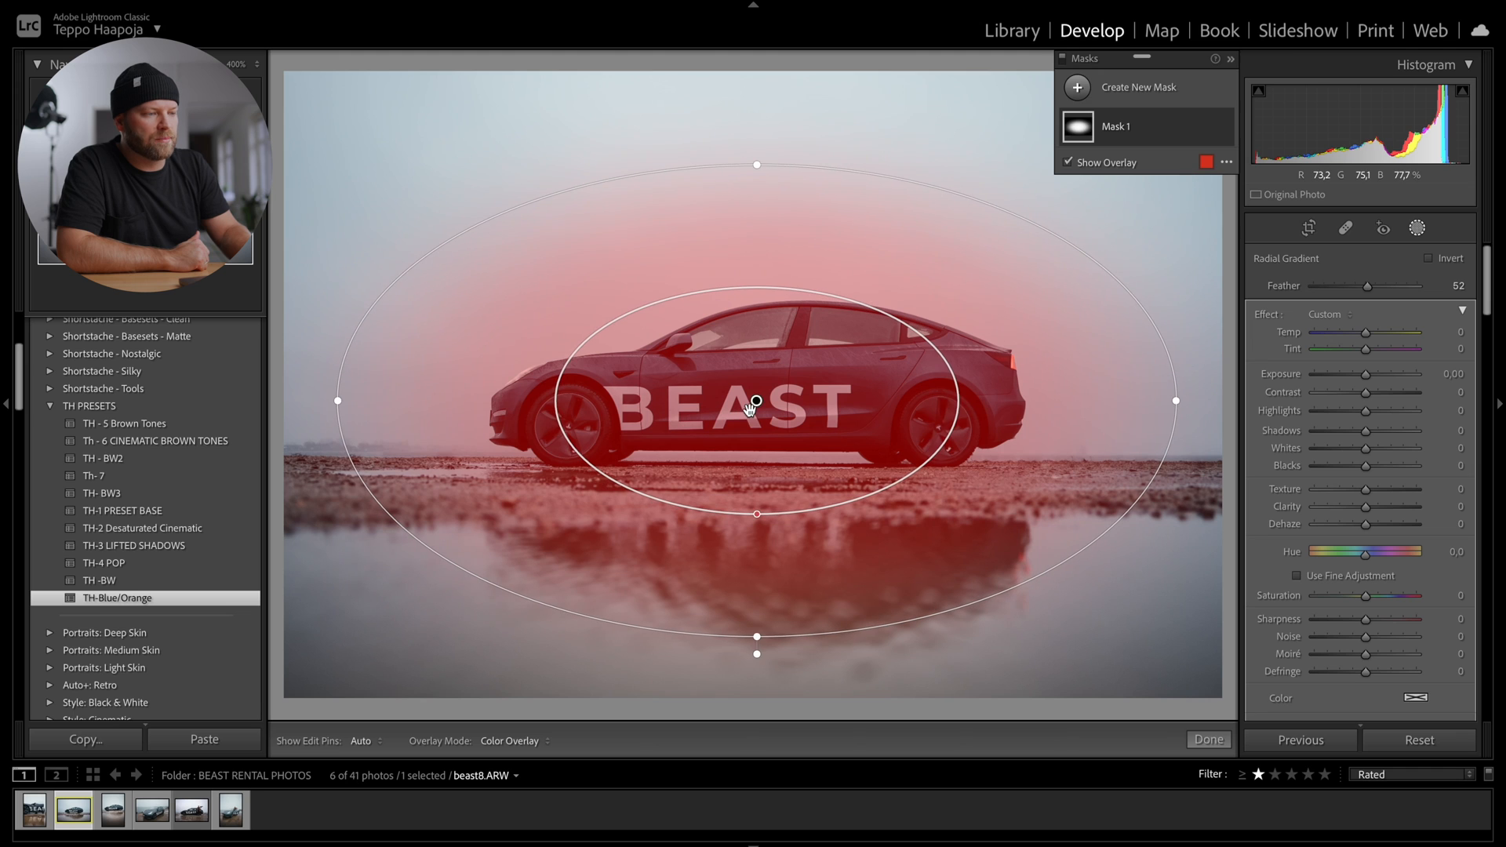
Invert the radial mask to cover the surroundings, make its ellipse slightly taller and reduce its feather to 0
{"action": "left_click", "coordinate": [1429, 259]}
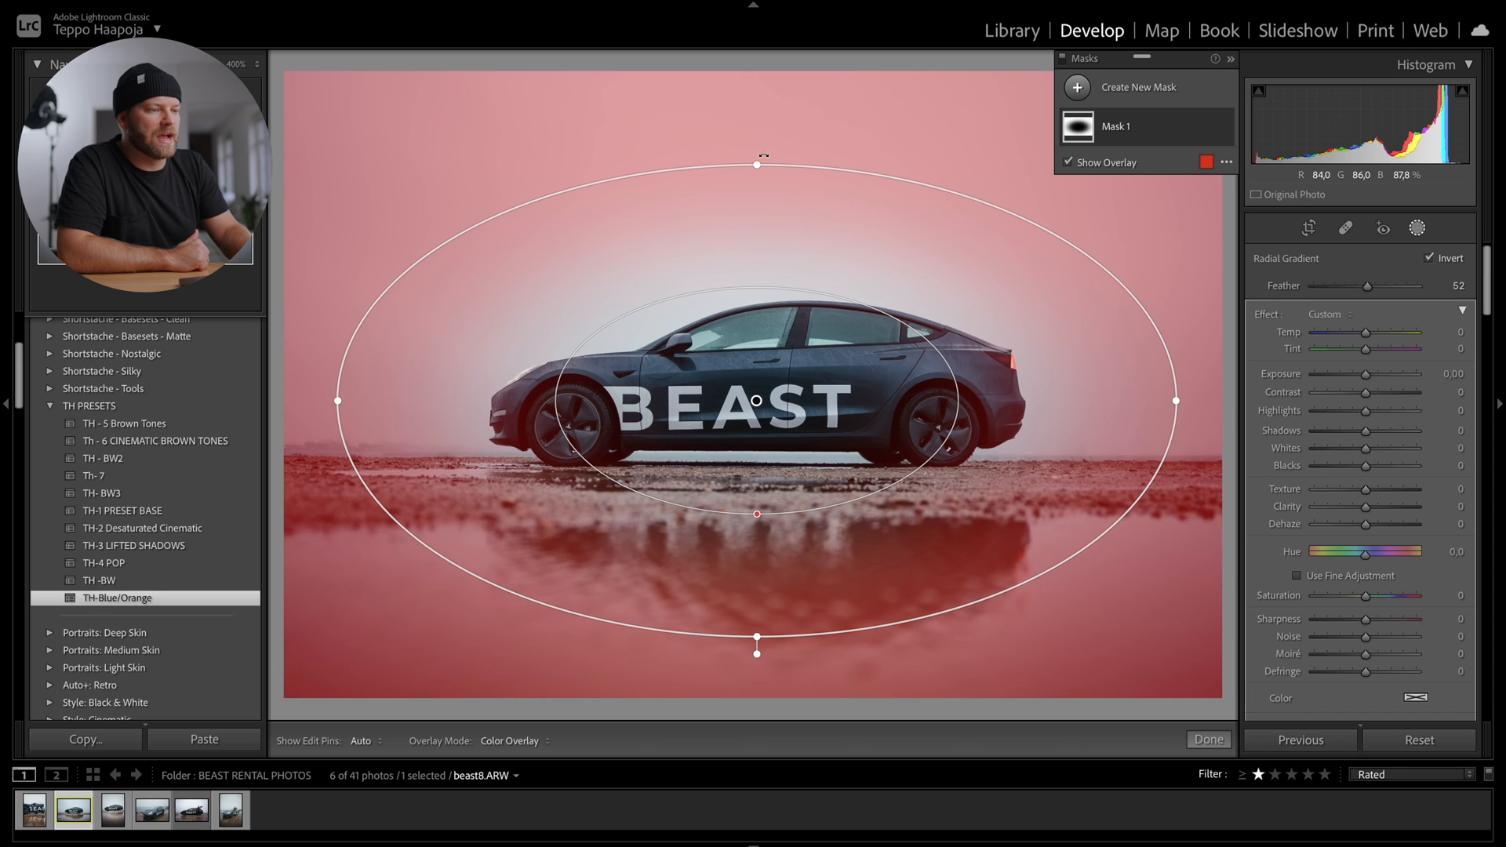
{"action": "left_click_drag", "start_coordinate": [759, 635], "coordinate": [757, 652]}
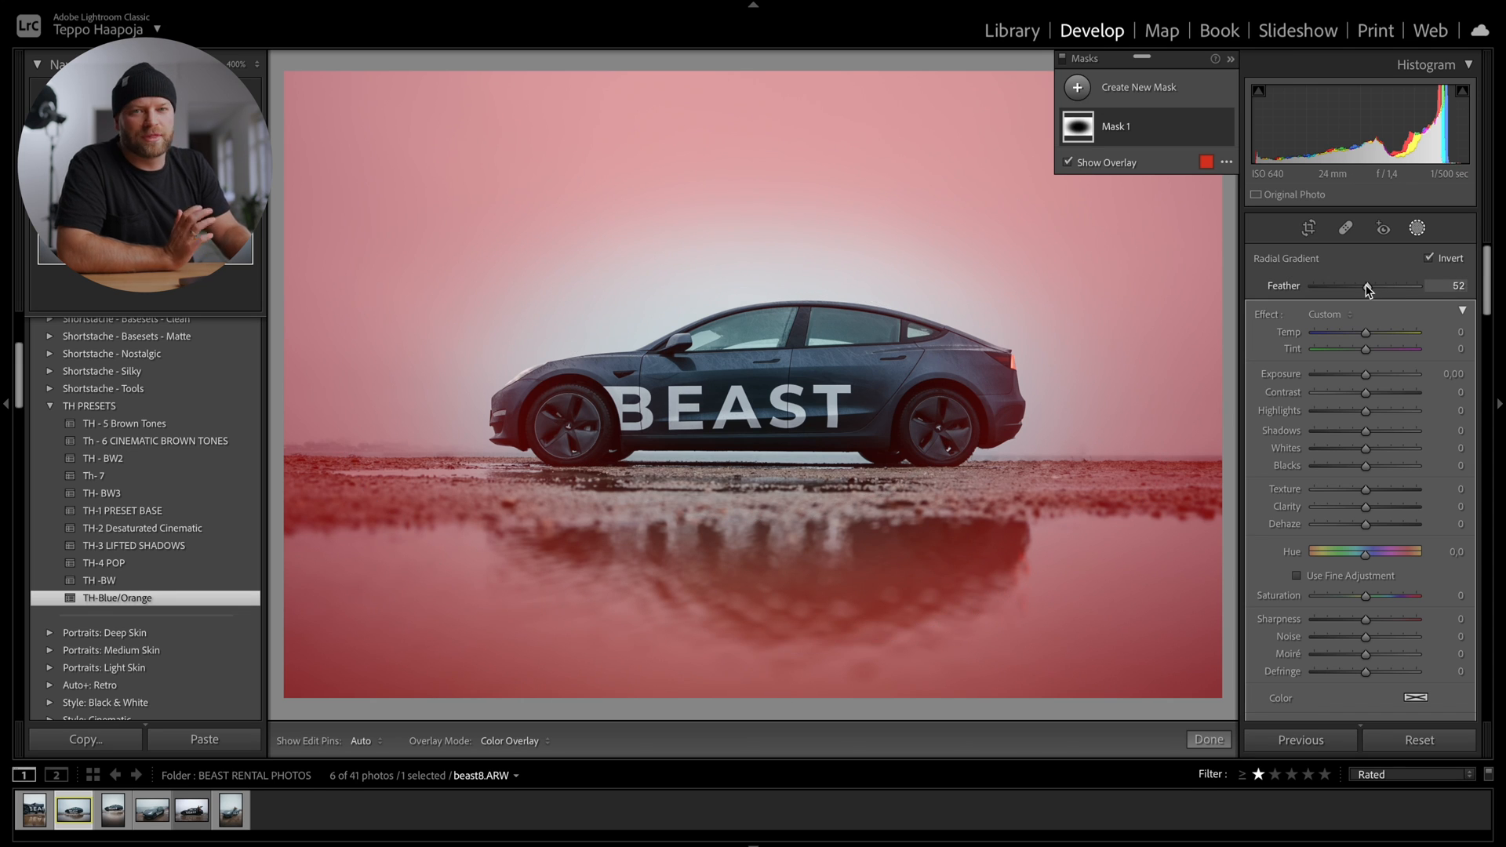
{"action": "left_click_drag", "start_coordinate": [1366, 287], "coordinate": [1239, 300]}
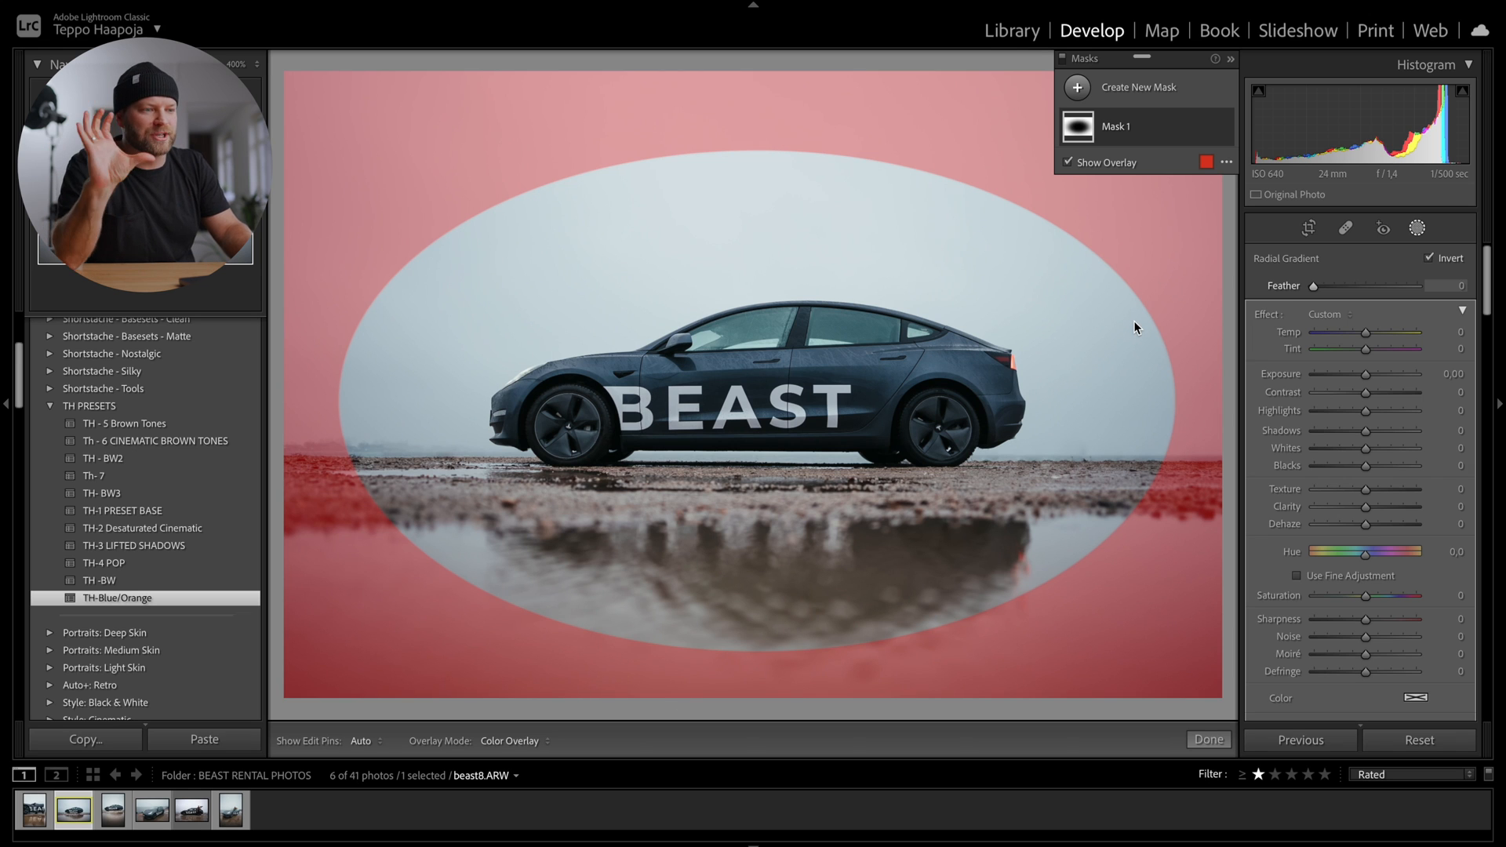
Set the radial mask's feather to 34, widen its ellipse and shift it slightly toward the car's front
{"action": "left_click_drag", "start_coordinate": [1314, 287], "coordinate": [1491, 255]}
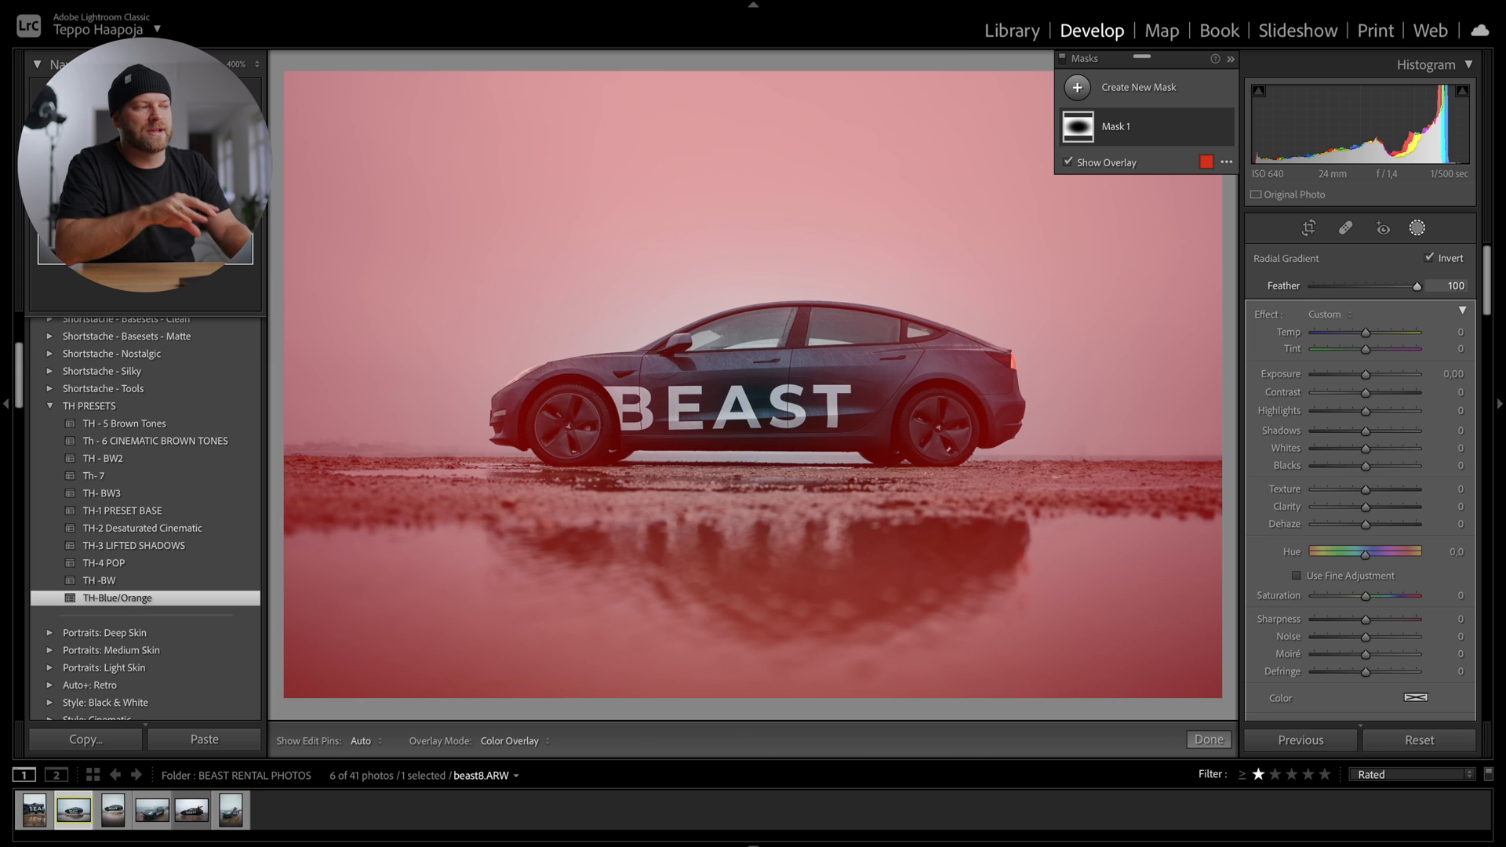
{"action": "left_click_drag", "start_coordinate": [1417, 286], "coordinate": [1351, 289]}
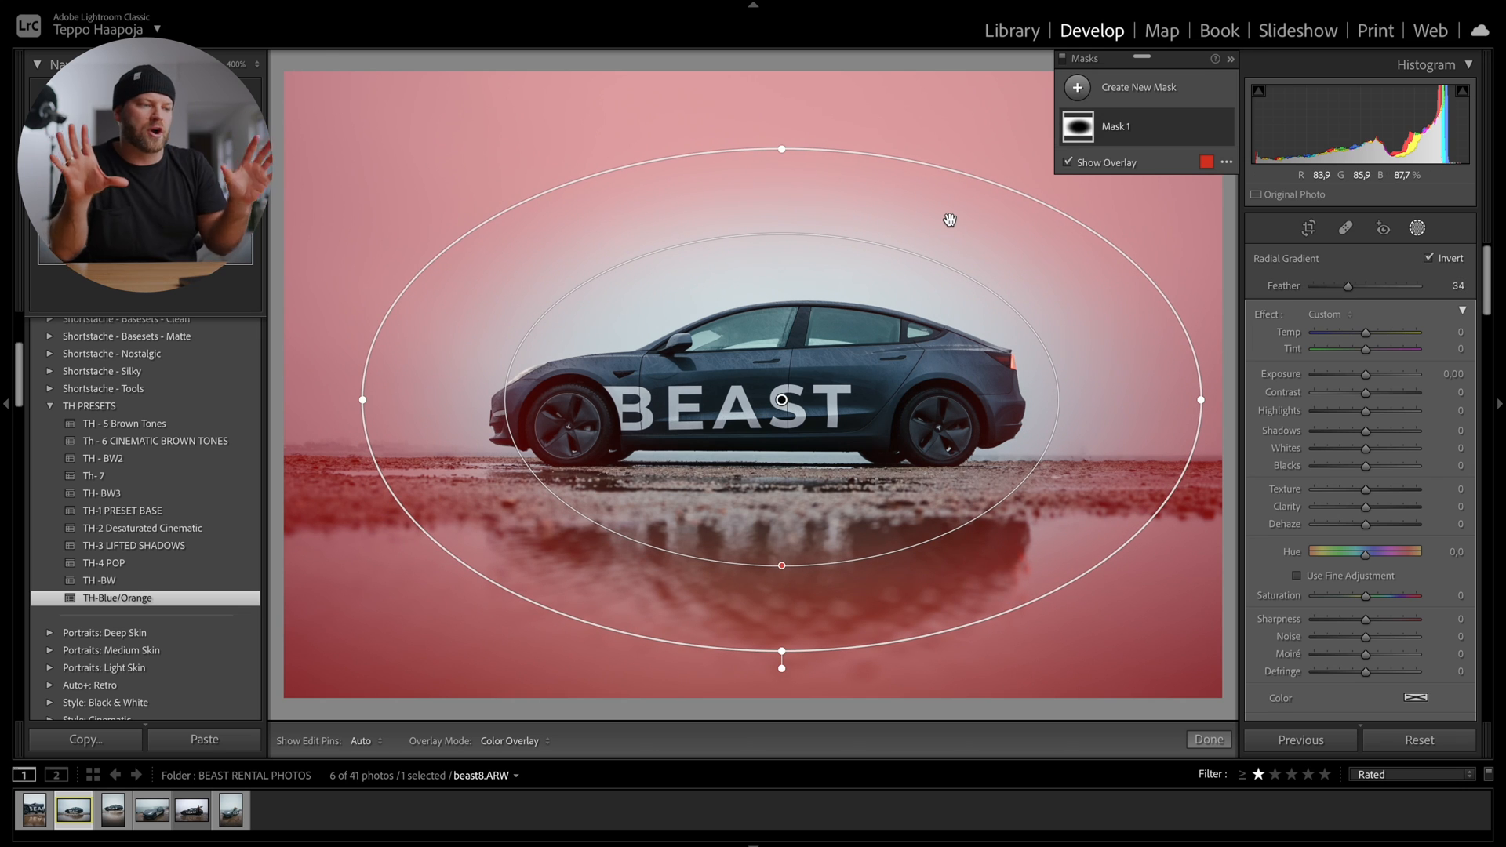
{"action": "left_click_drag", "start_coordinate": [369, 408], "coordinate": [302, 398]}
{"action": "left_click_drag", "start_coordinate": [788, 395], "coordinate": [764, 397]}
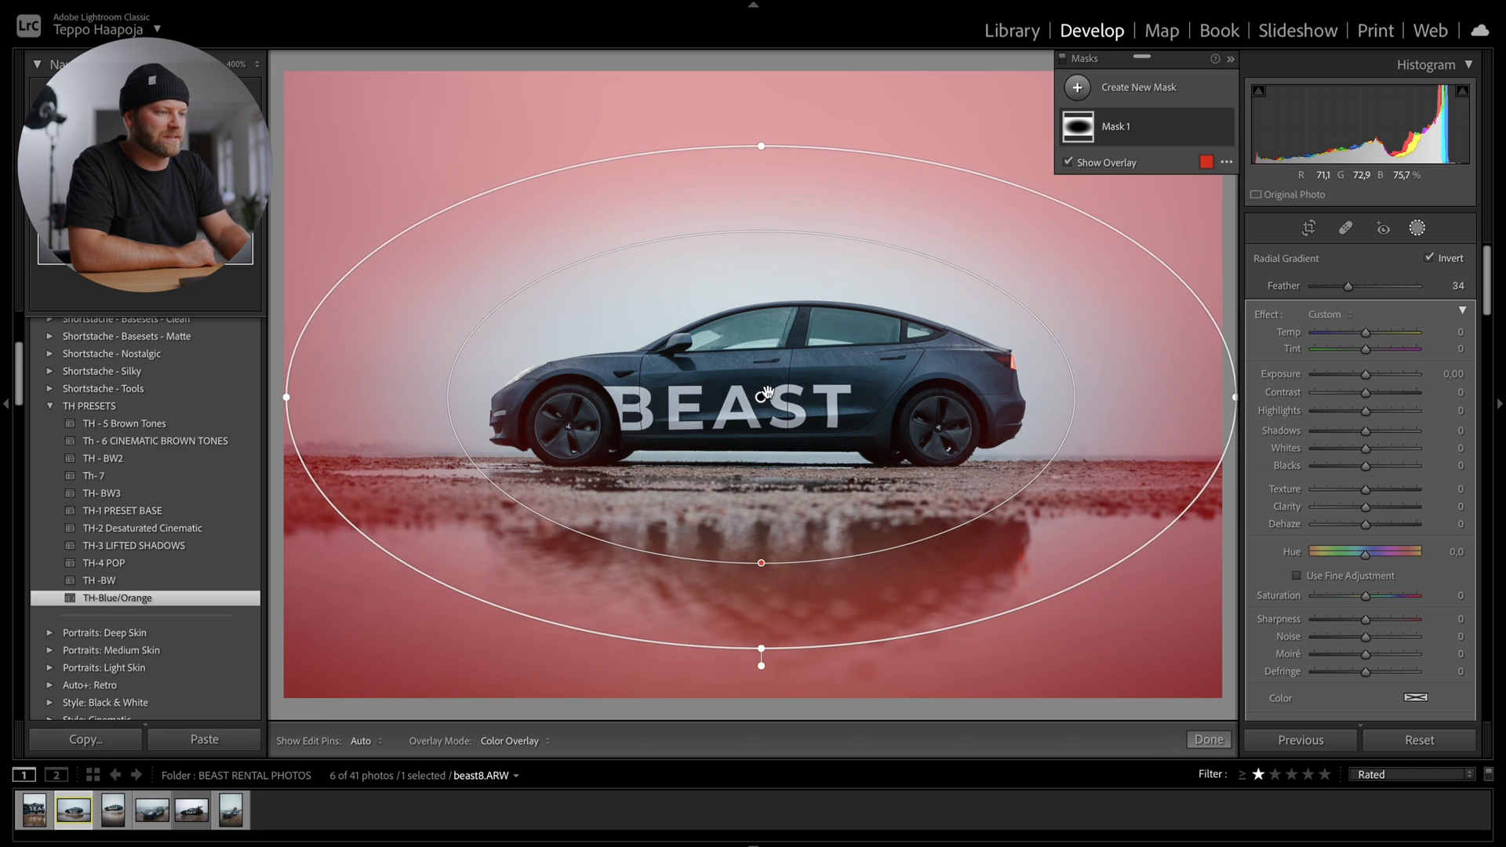
Hide the mask overlay and darken the surroundings by setting the radial mask's exposure to −0.80, and finish masking
{"action": "left_click", "coordinate": [1069, 163]}
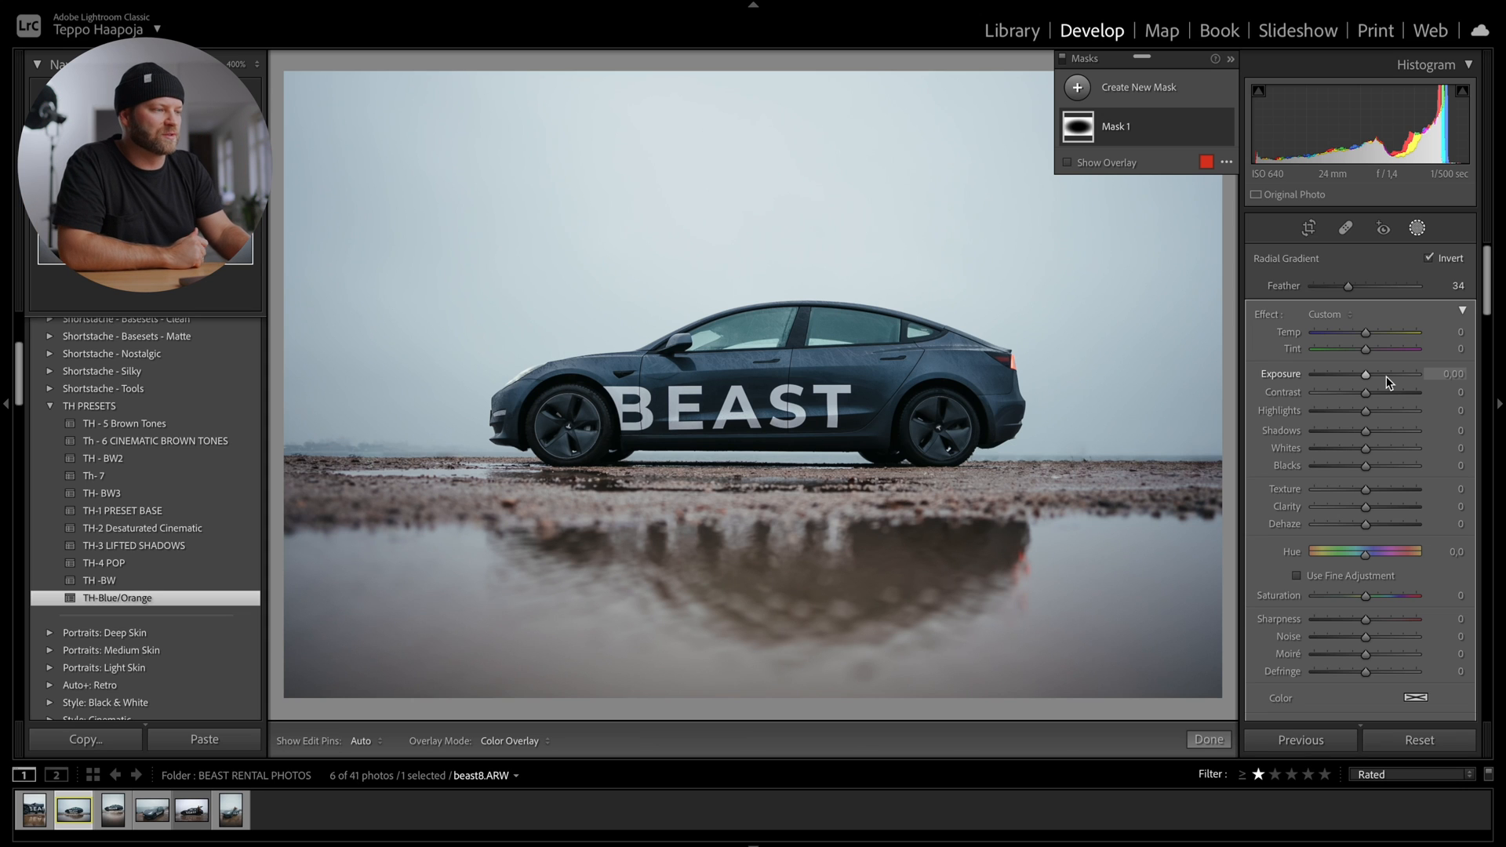
{"action": "key", "text": "Down"}
{"action": "key", "text": "Down"}
{"action": "key", "text": "Down"}
{"action": "key", "text": "Down"}
{"action": "key", "text": "Down"}
{"action": "key", "text": "Down"}
{"action": "key", "text": "Down"}
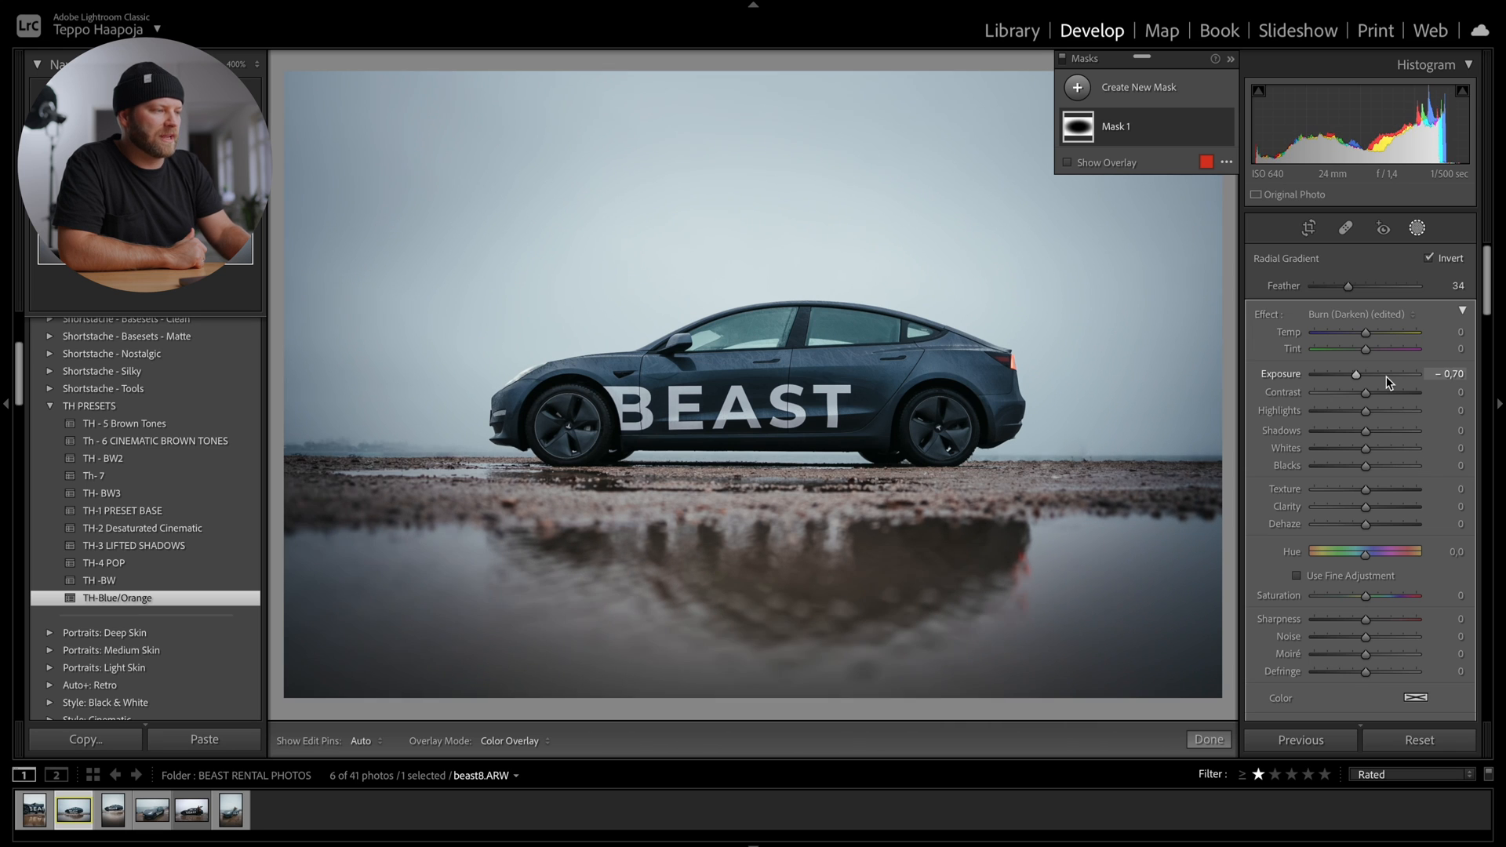
{"action": "left_click", "coordinate": [1211, 740]}
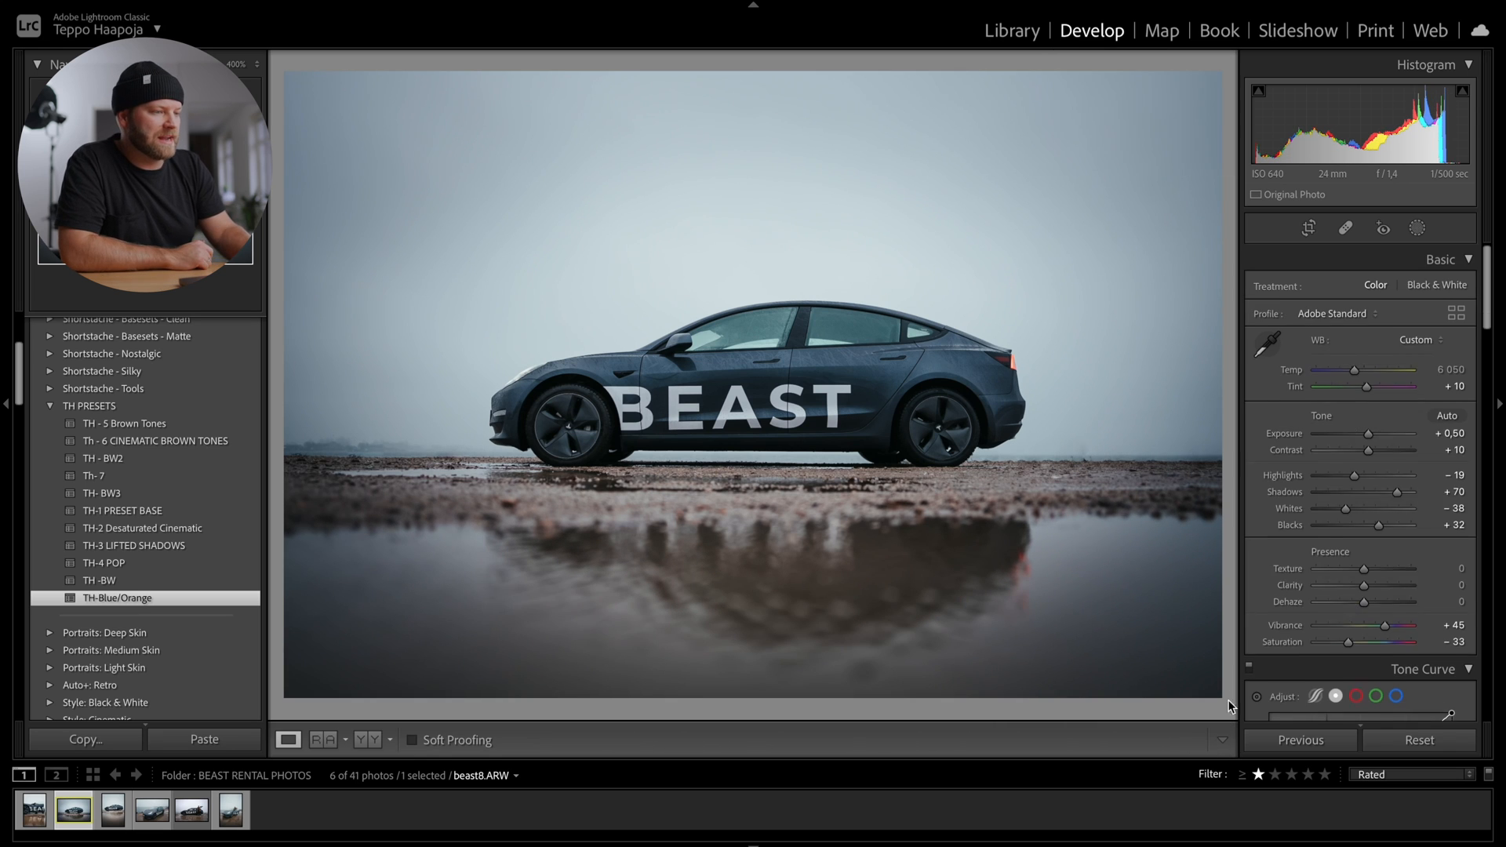
Raise the whole photo's exposure to +0.80
{"action": "scroll", "coordinate": [1379, 435], "scroll_direction": "up", "scroll_amount": 1}
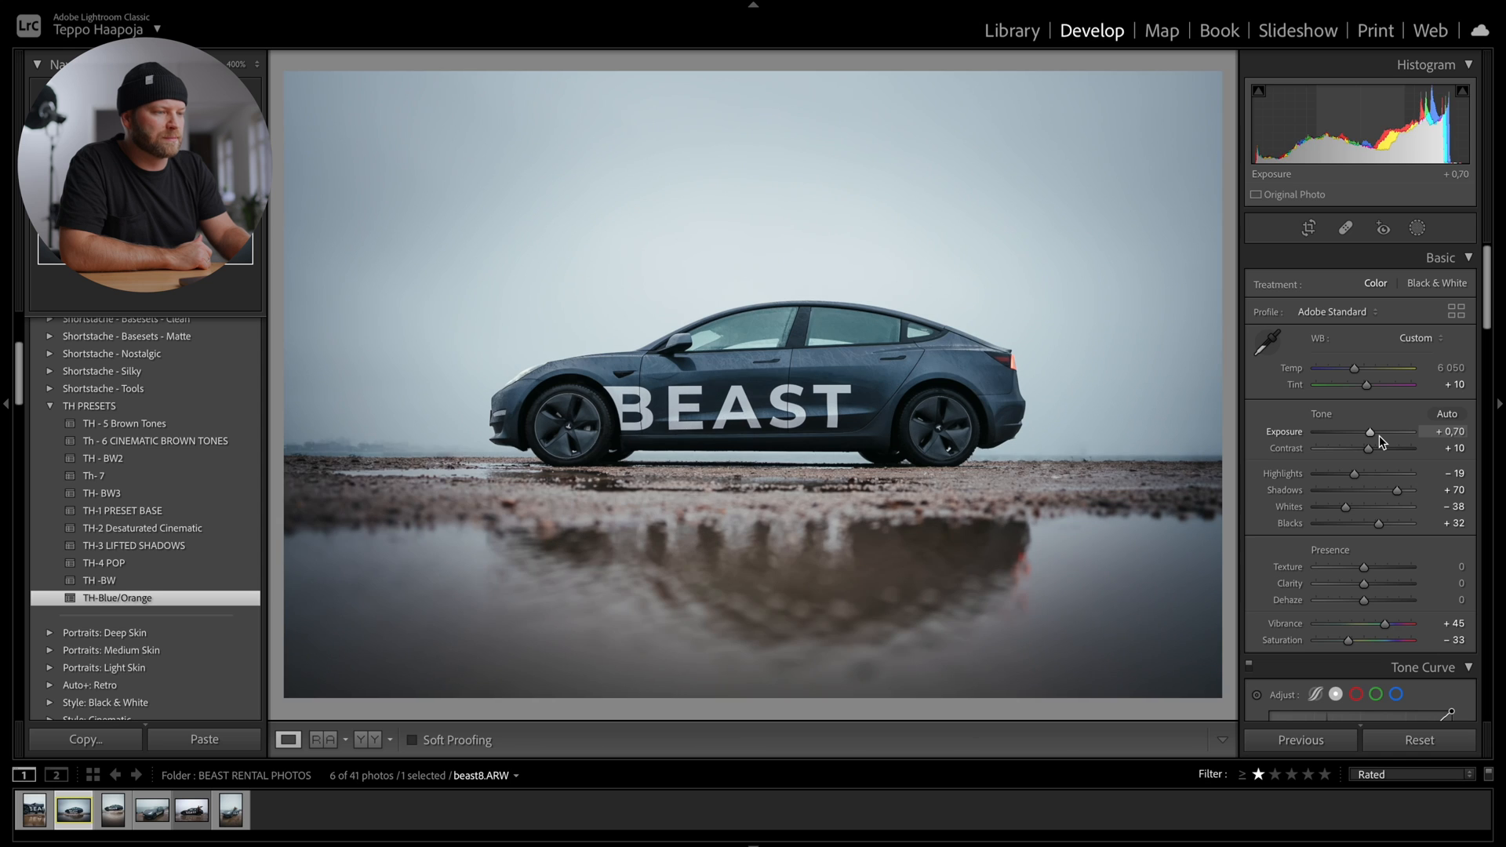
{"action": "scroll", "coordinate": [1379, 435], "scroll_direction": "up", "scroll_amount": 1}
{"action": "scroll", "coordinate": [1379, 435], "scroll_direction": "up", "scroll_amount": 1}
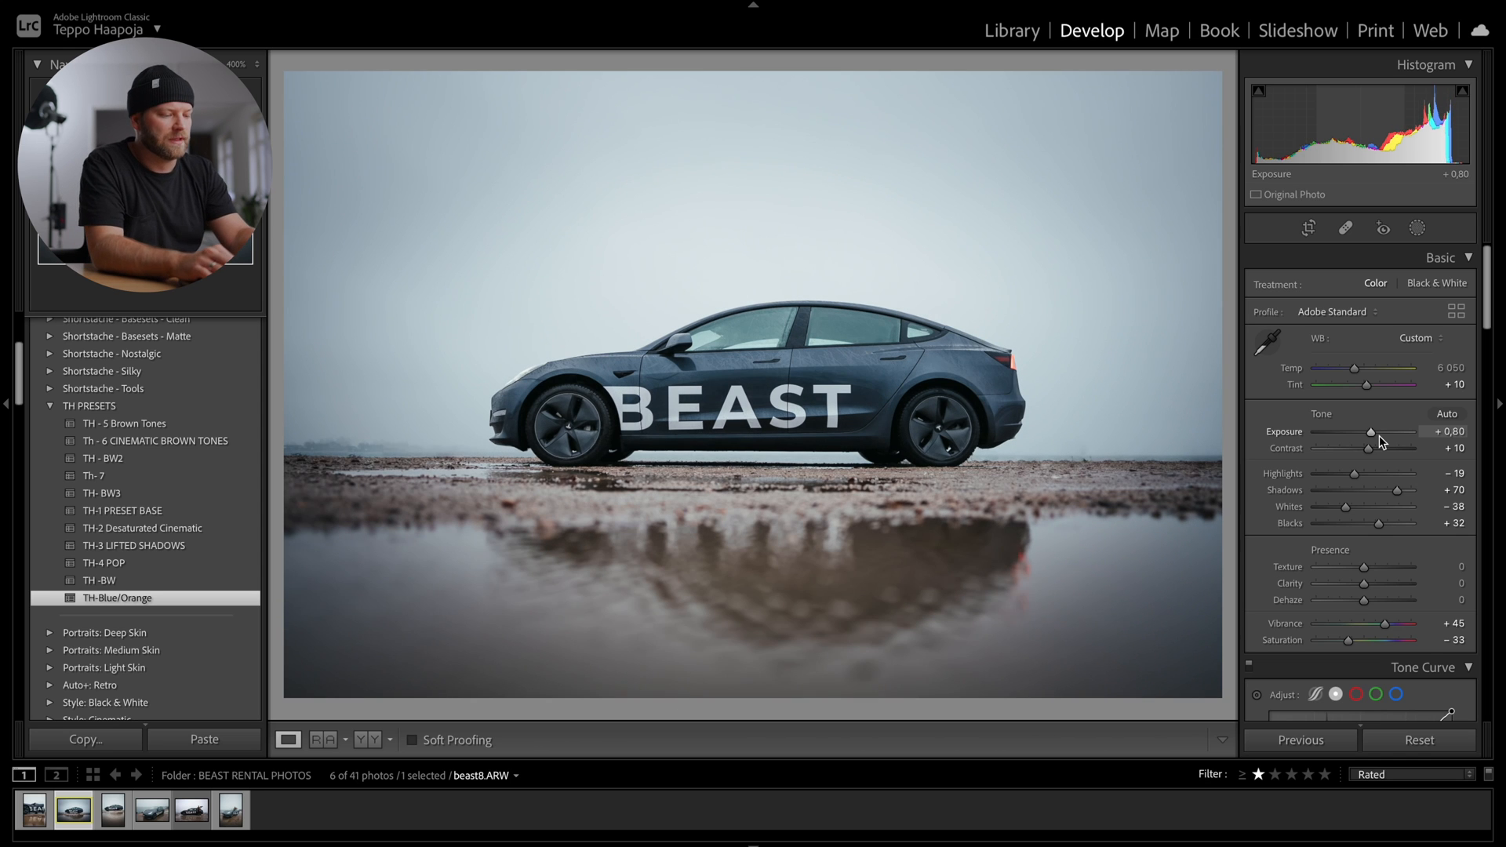
Compare the edited photo repeatedly with its before version
{"action": "key", "text": "alt"}
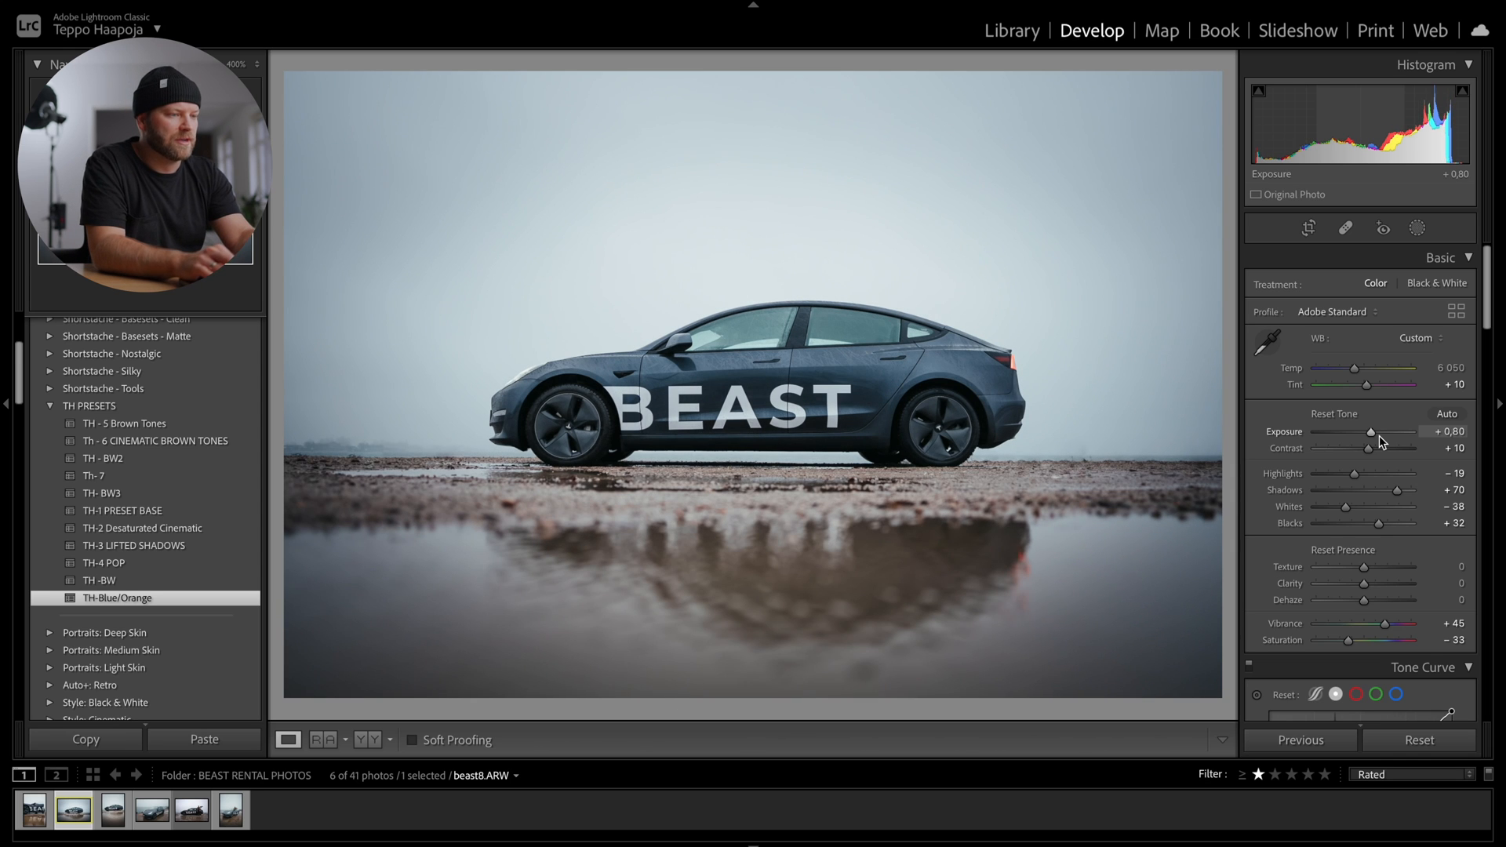
{"action": "key", "text": "alt+backslash"}
{"action": "key", "text": "alt+backslash"}
{"action": "key", "text": "alt+backslash"}
{"action": "key", "text": "alt+backslash"}
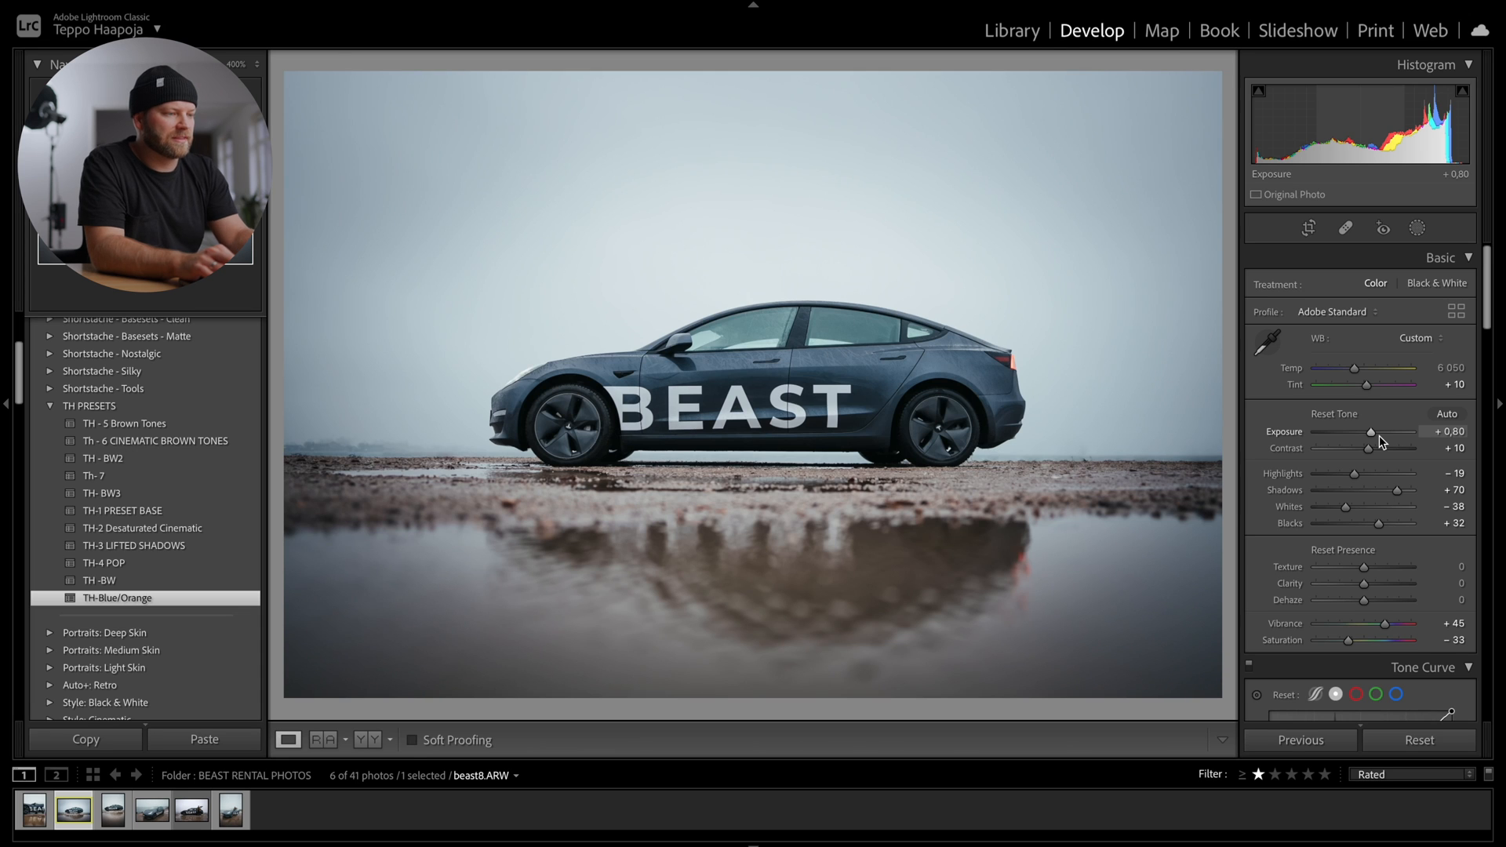
Toggle the visibility of Mask 1 off and on repeatedly to compare the photo with and without its darkening, leaving it on
{"action": "left_click", "coordinate": [1417, 228]}
{"action": "left_click", "coordinate": [1225, 128]}
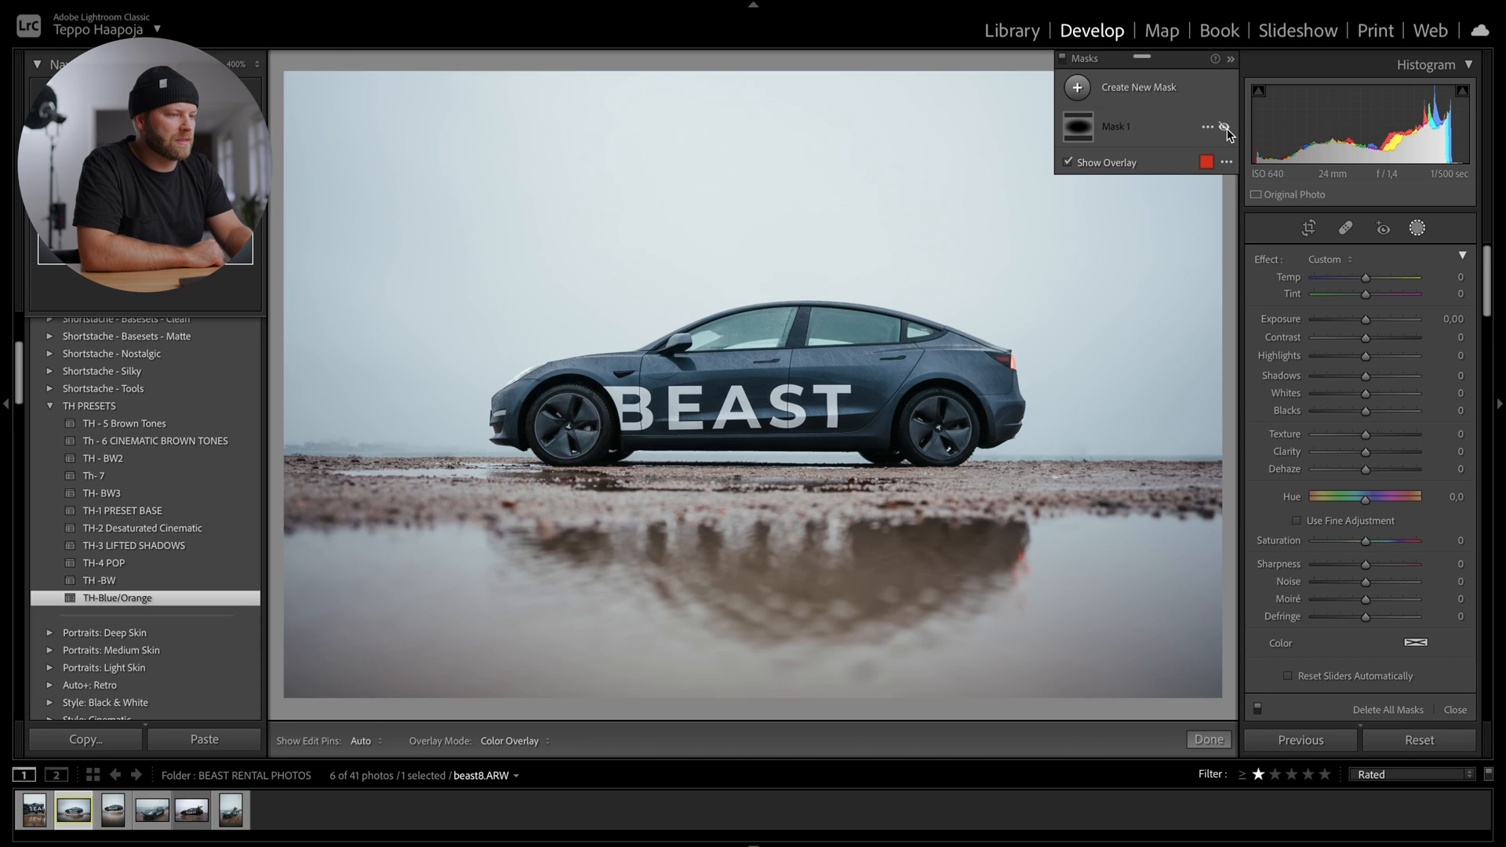
{"action": "left_click", "coordinate": [1225, 128]}
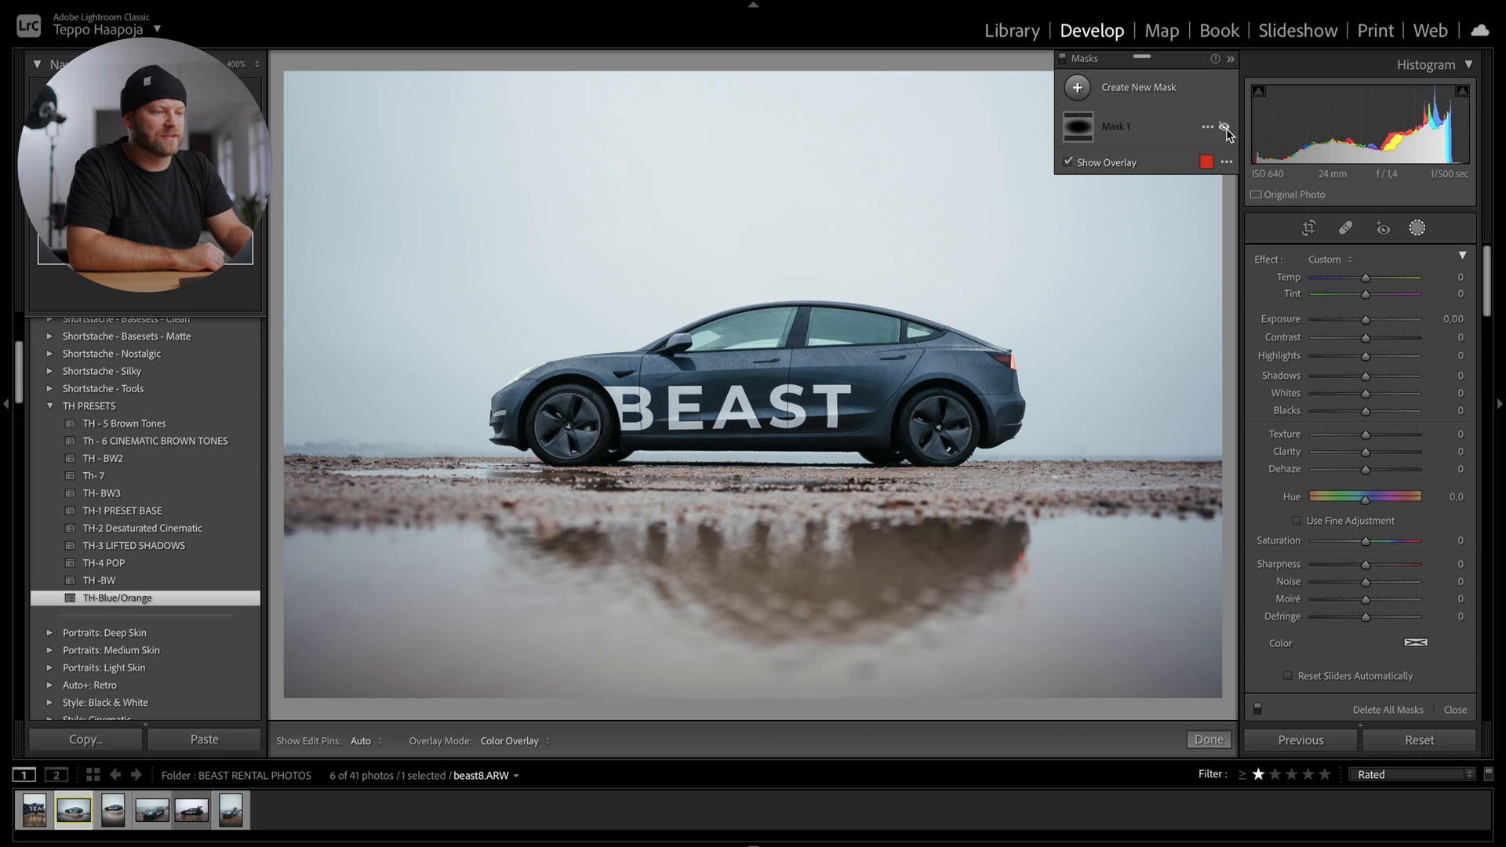
{"action": "left_click", "coordinate": [1225, 128]}
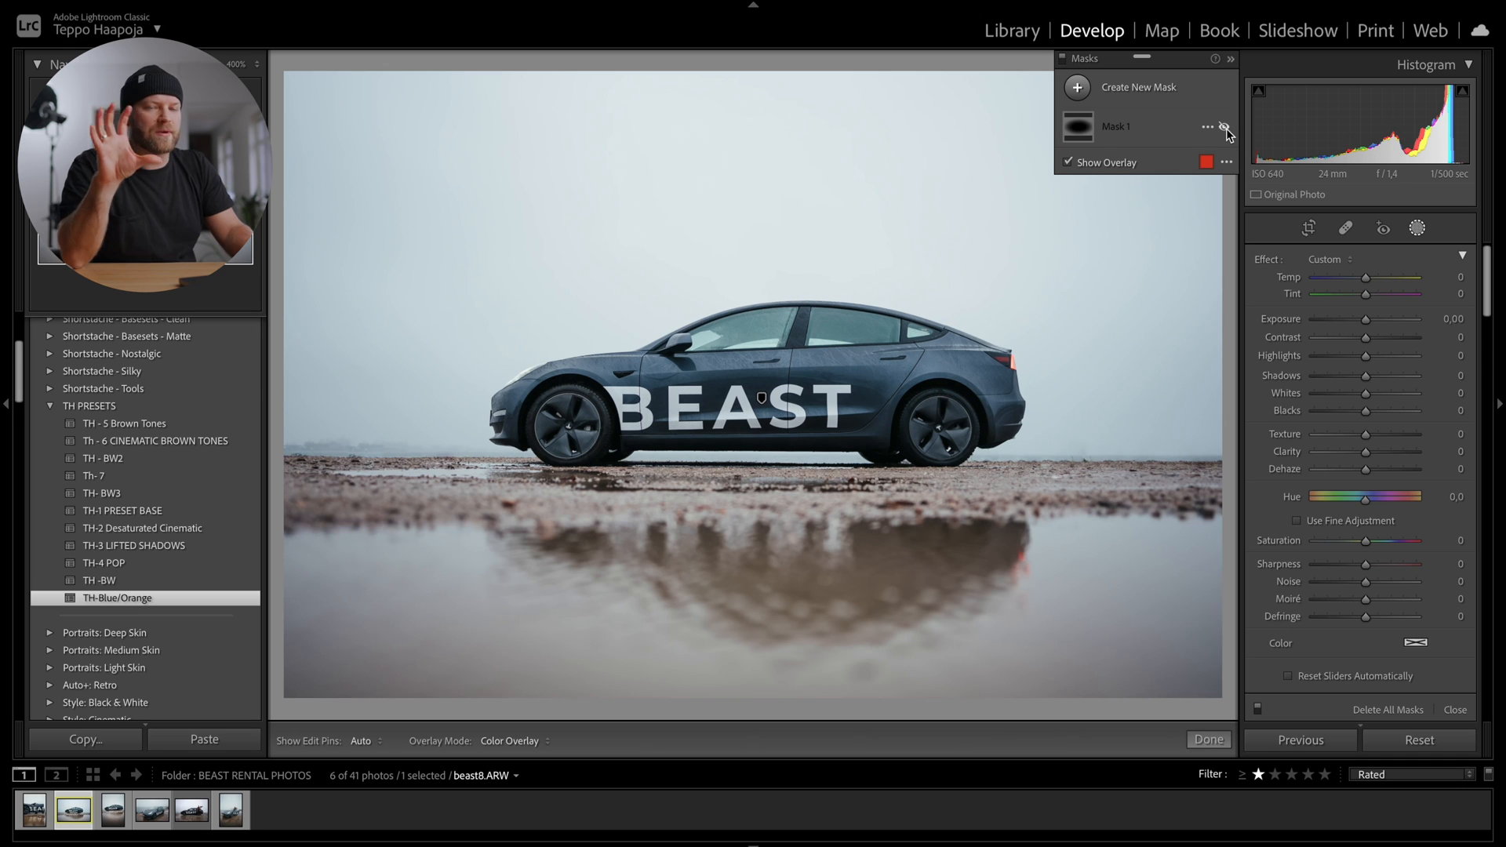
{"action": "left_click", "coordinate": [1225, 128]}
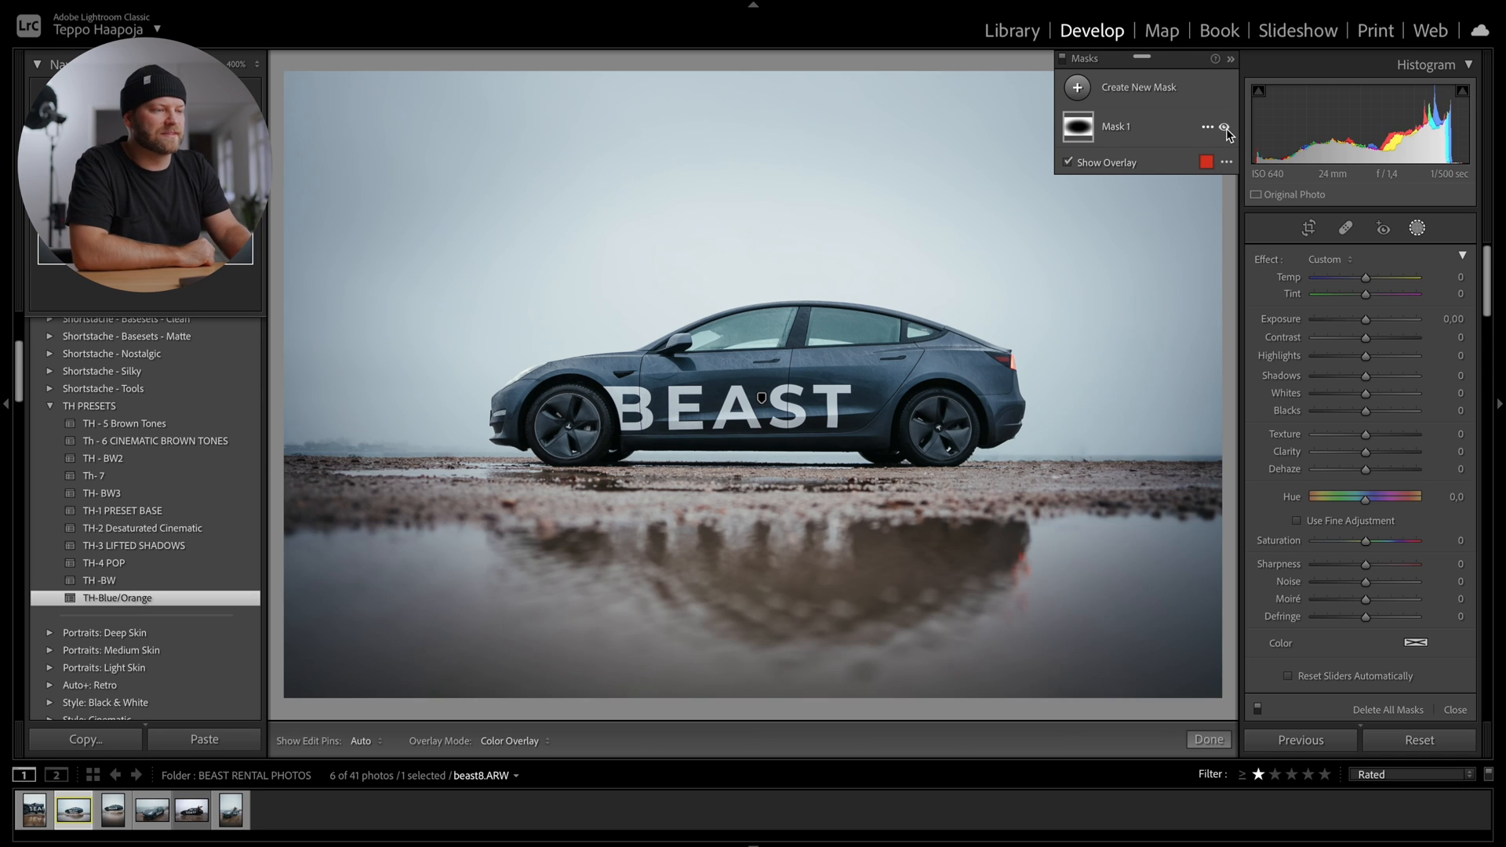
{"action": "left_click", "coordinate": [1225, 128]}
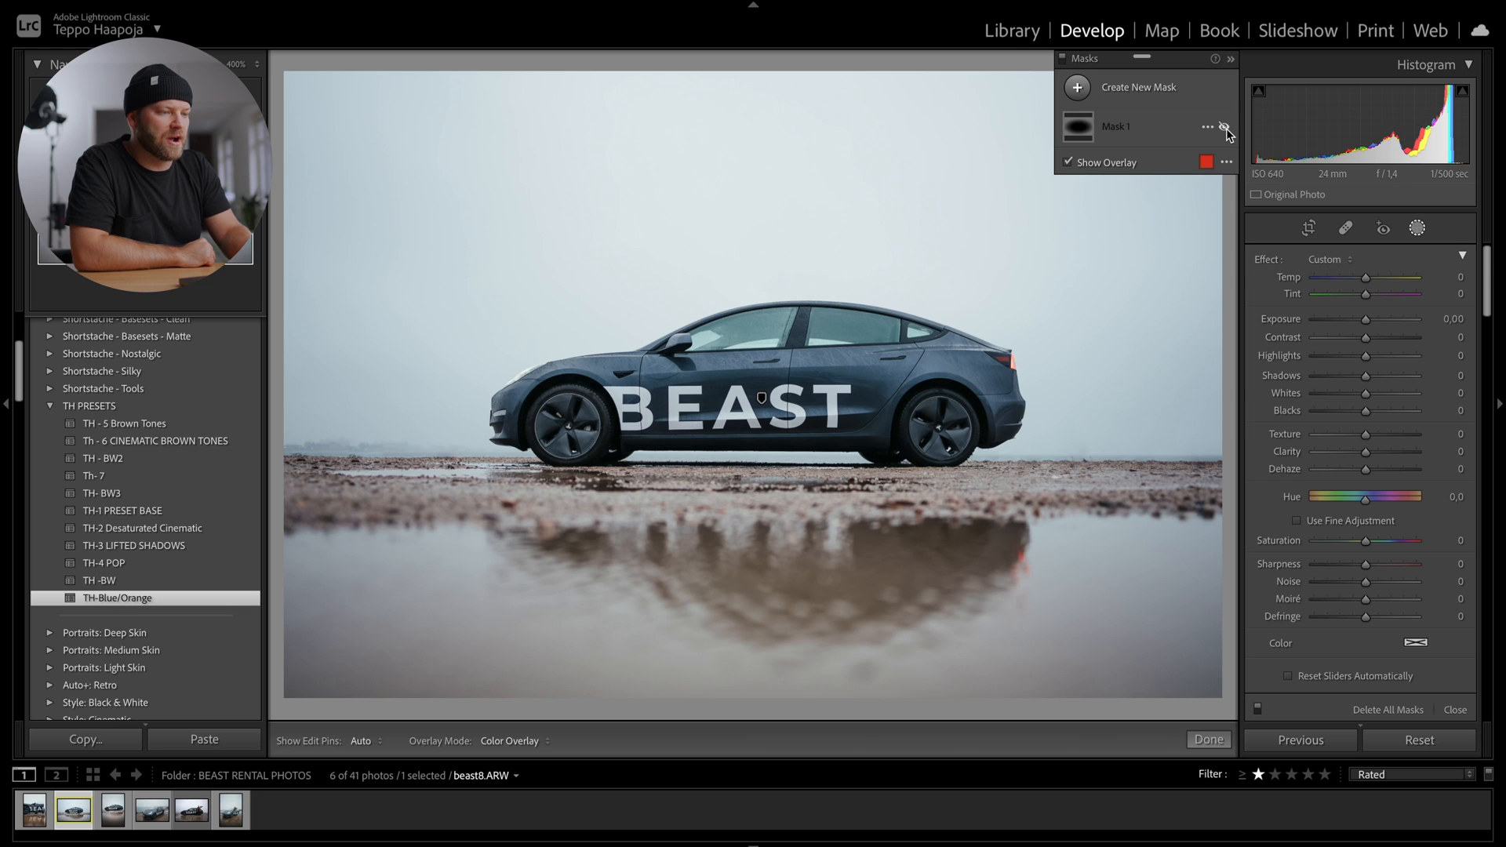
{"action": "left_click", "coordinate": [1225, 128]}
{"action": "left_click", "coordinate": [1225, 128]}
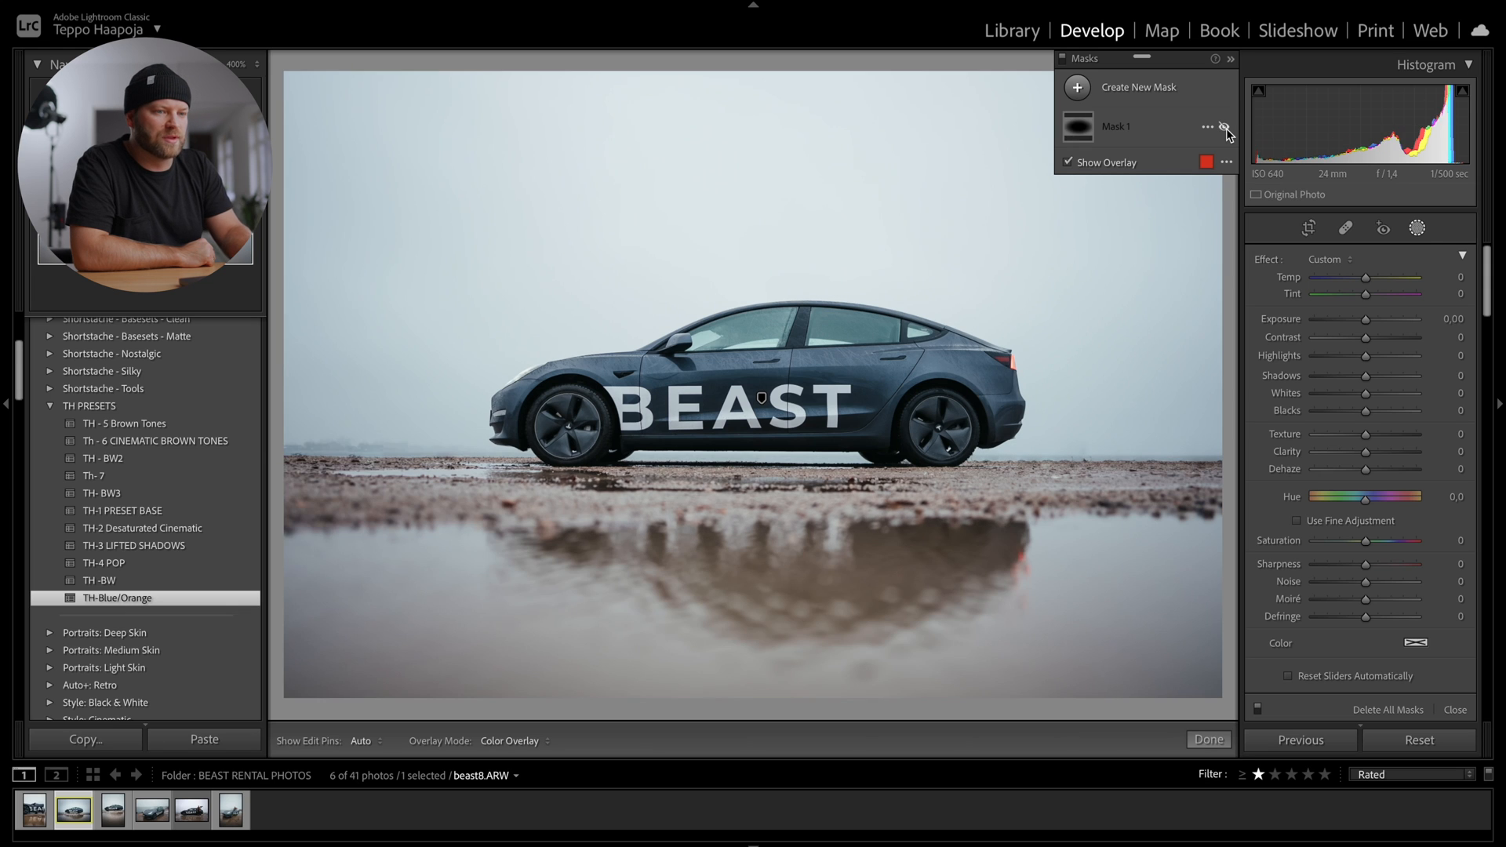
{"action": "left_click", "coordinate": [1225, 128]}
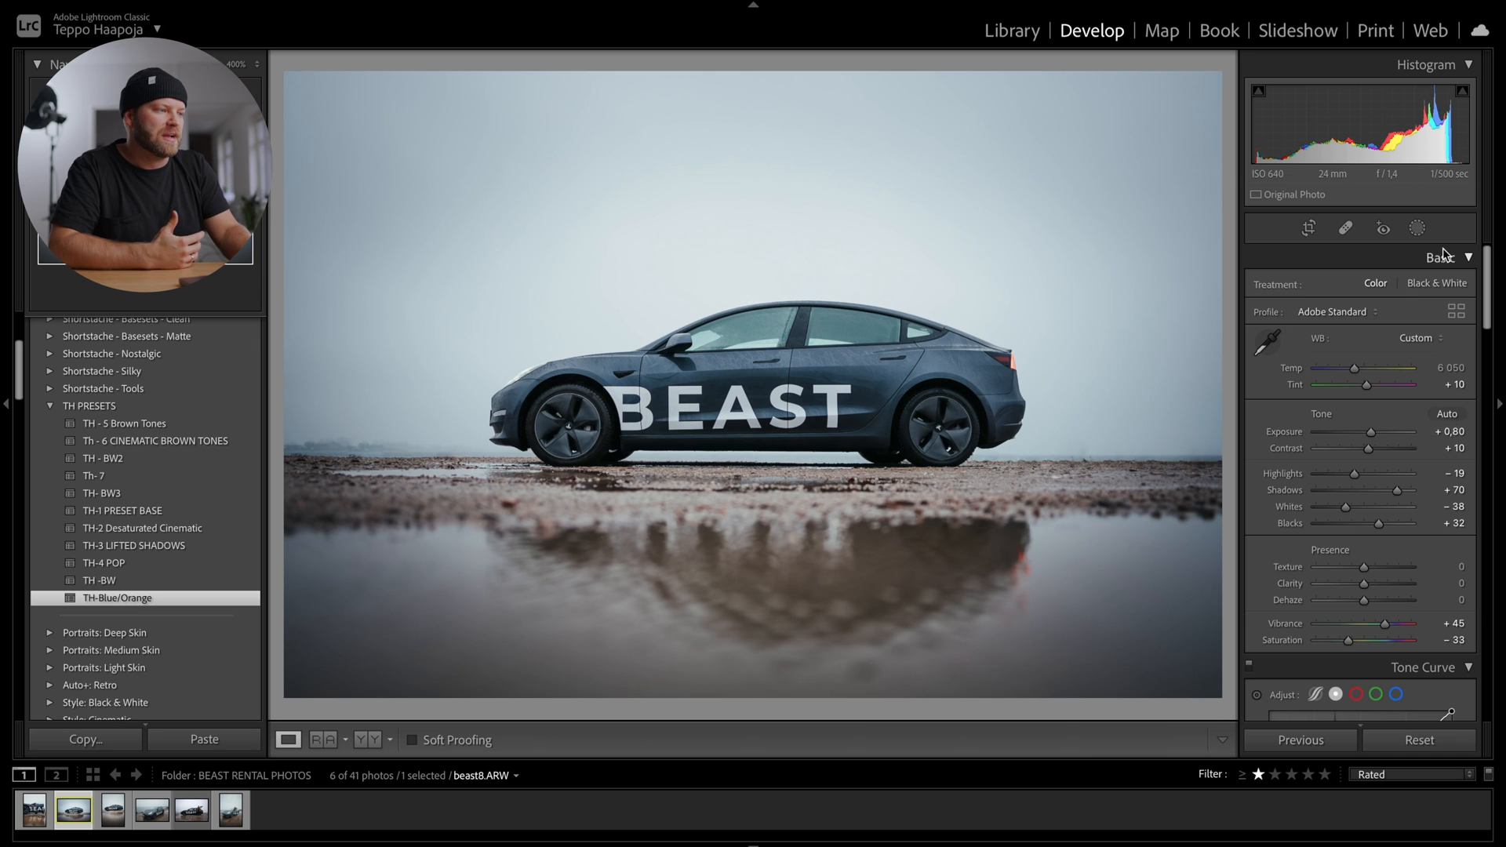
Try turning off the radial mask's inversion and setting its exposure to 0.49 to brighten the car, and undo these changes
{"action": "left_click", "coordinate": [1417, 228]}
{"action": "left_click", "coordinate": [761, 398]}
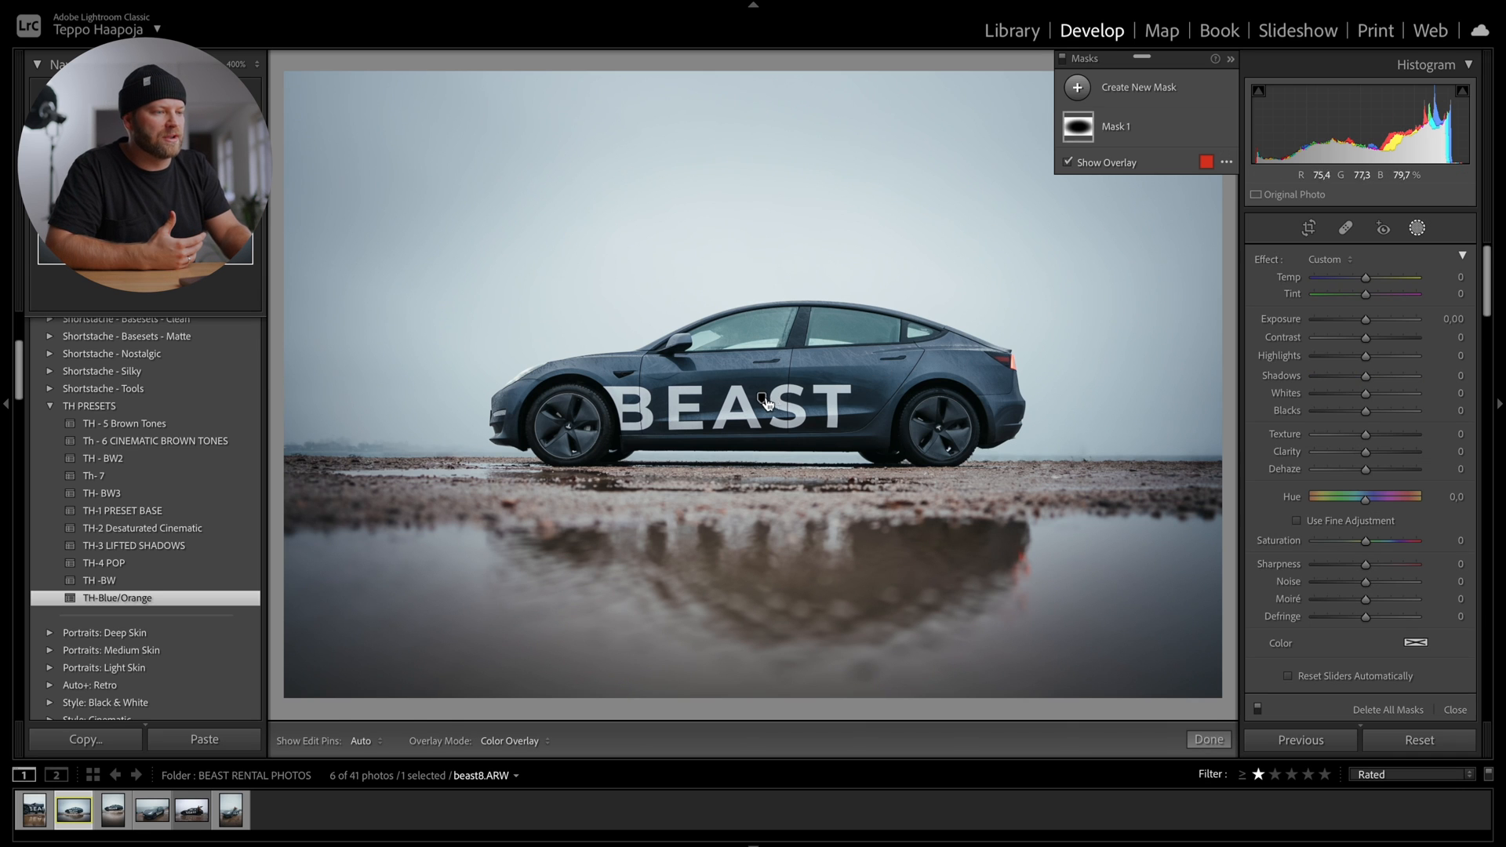
{"action": "left_click", "coordinate": [1429, 258]}
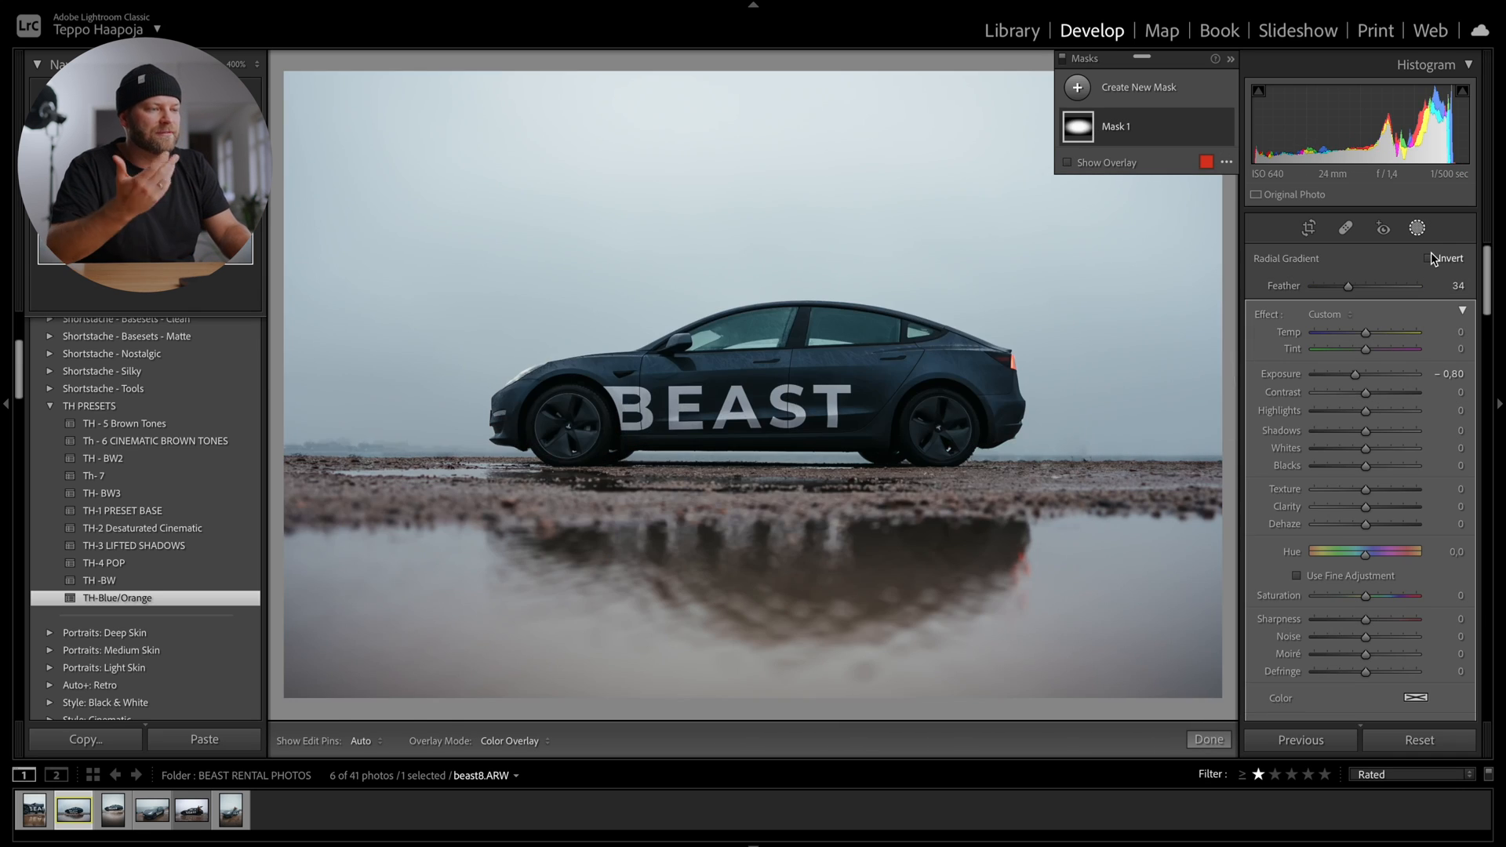
{"action": "left_click_drag", "start_coordinate": [1355, 375], "coordinate": [1390, 378]}
{"action": "left_click_drag", "start_coordinate": [1380, 380], "coordinate": [1373, 380]}
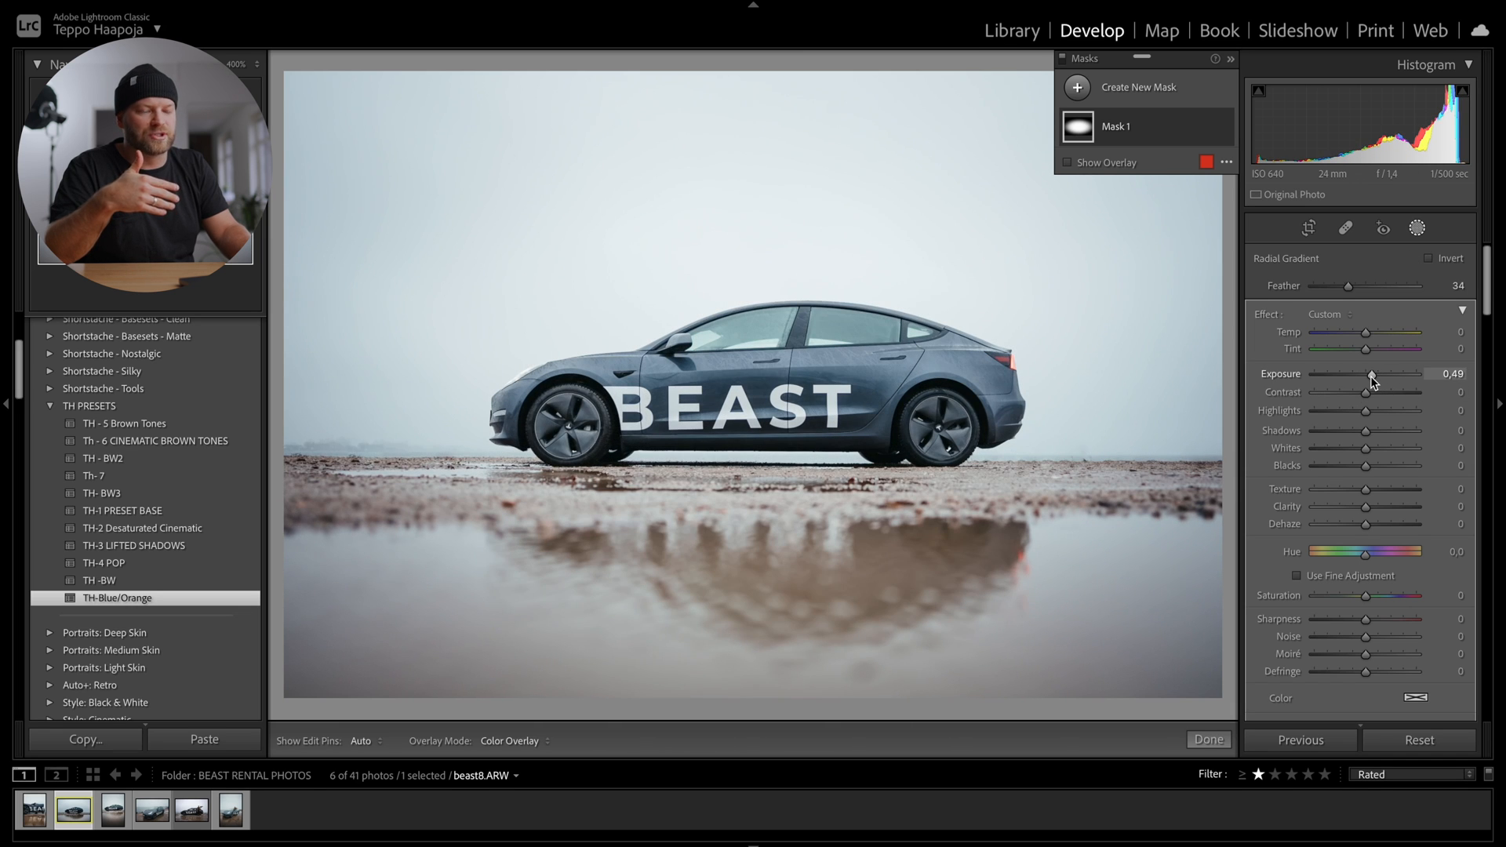
{"action": "key", "text": "ctrl+z"}
{"action": "key", "text": "ctrl+z"}
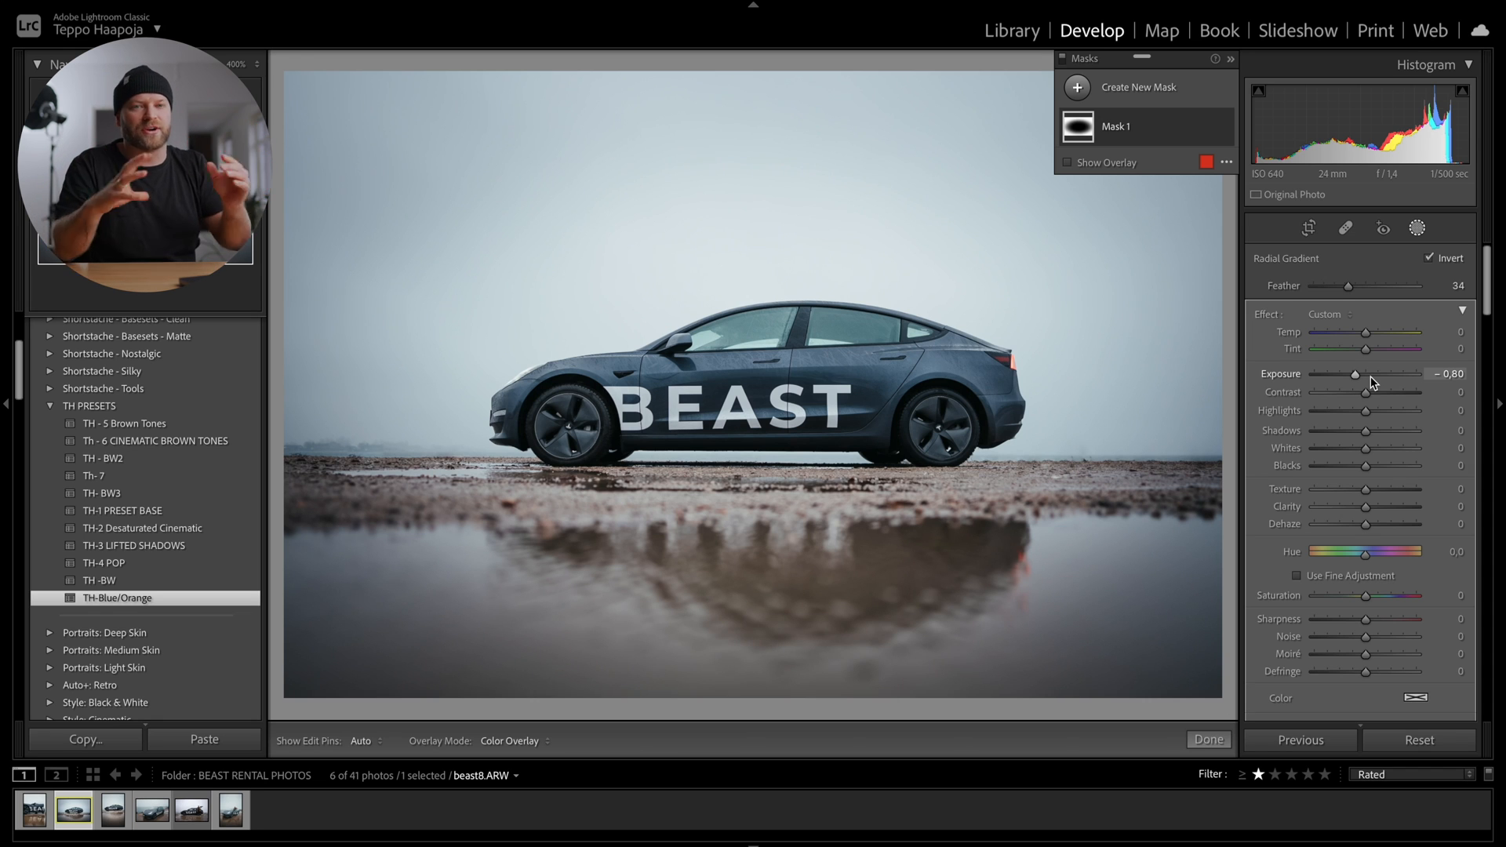
Finish masking and compare the finished photo with its unedited version
{"action": "left_click", "coordinate": [1206, 740]}
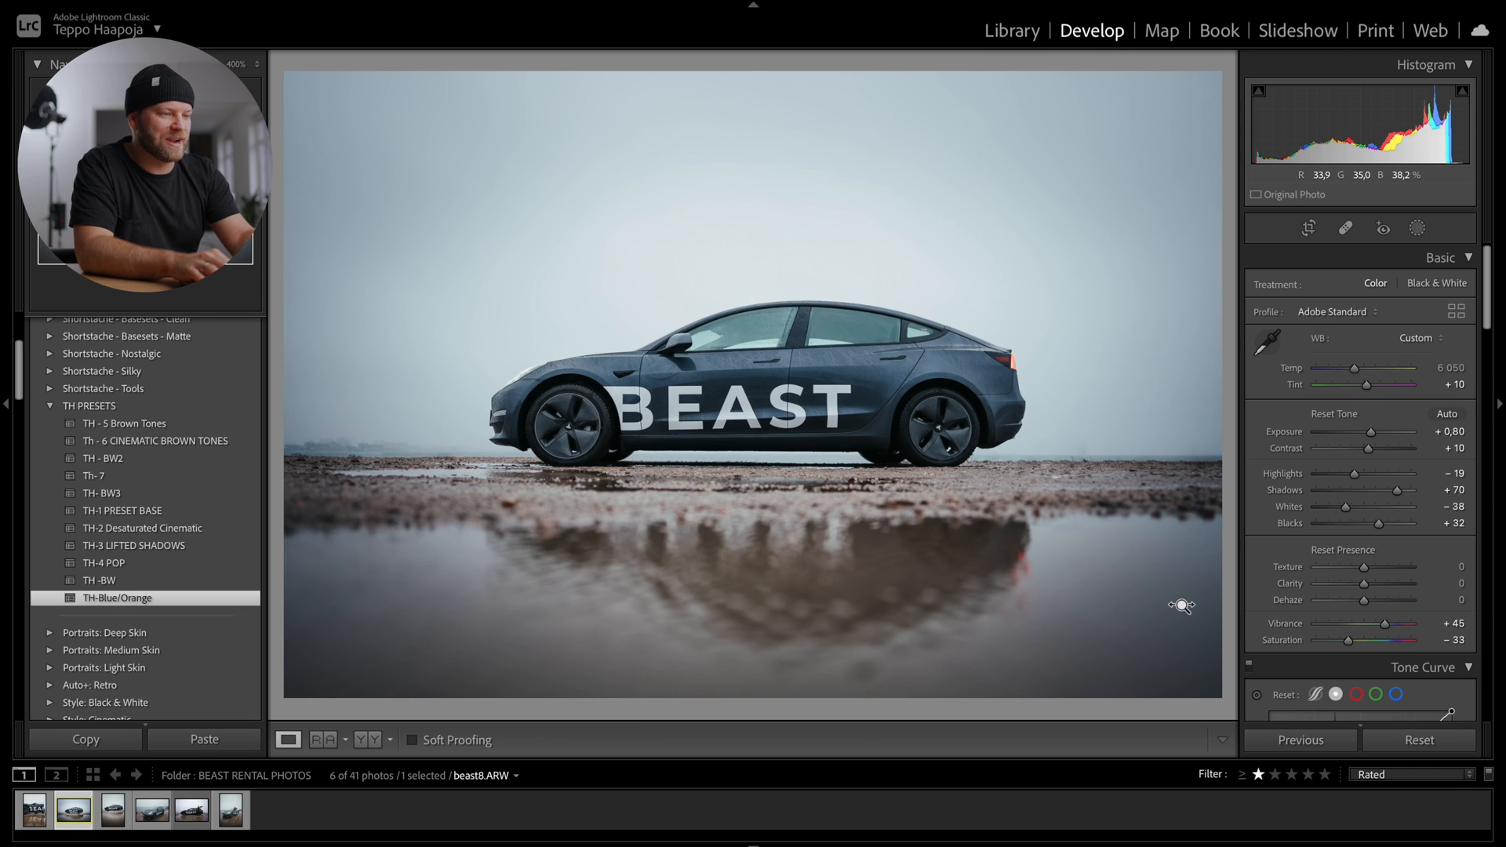
{"action": "key", "text": "backslash"}
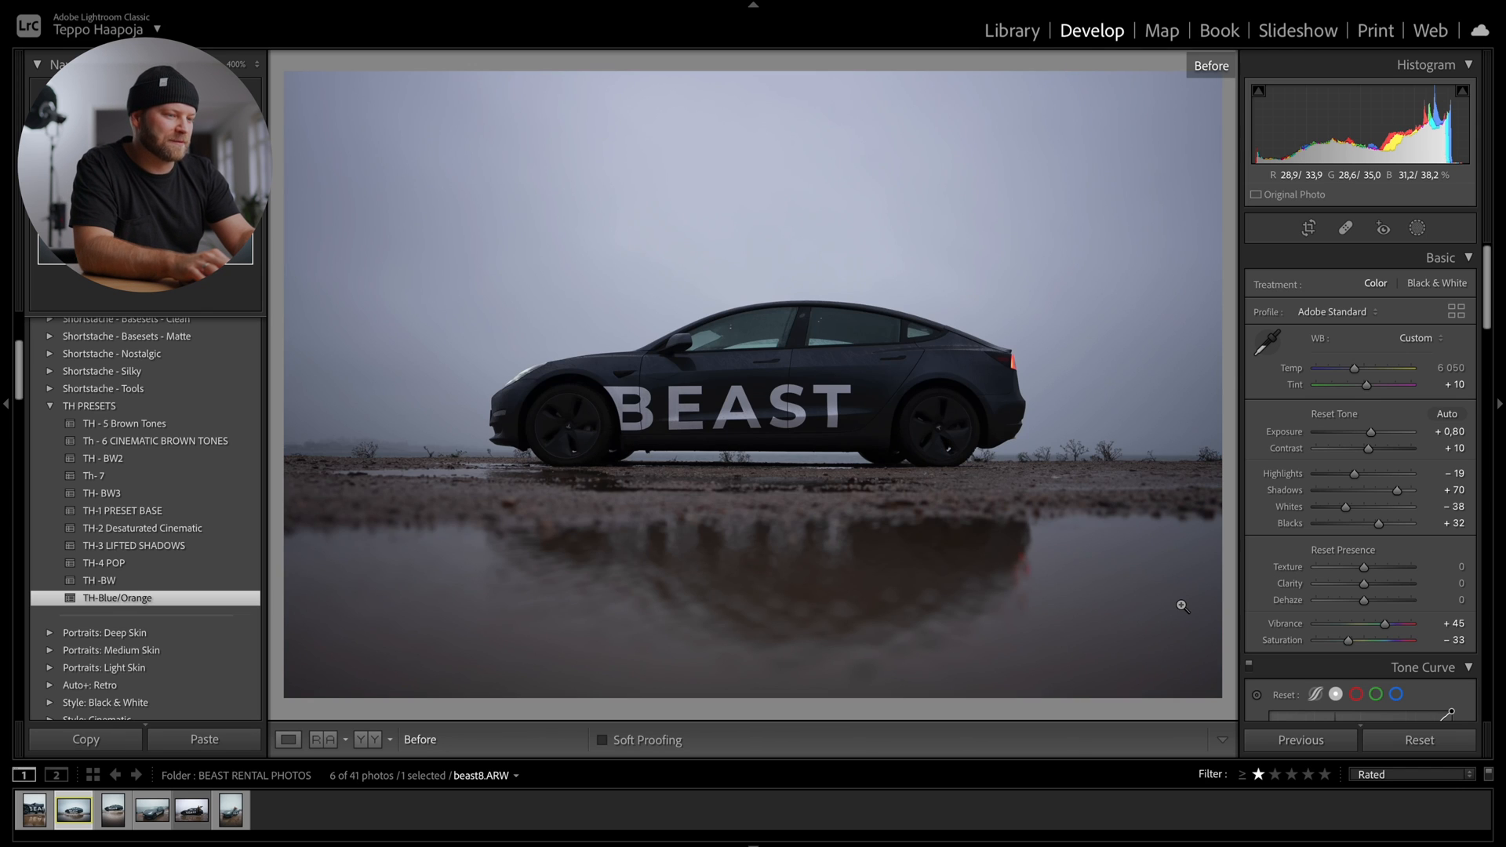
{"action": "key", "text": "backslash"}
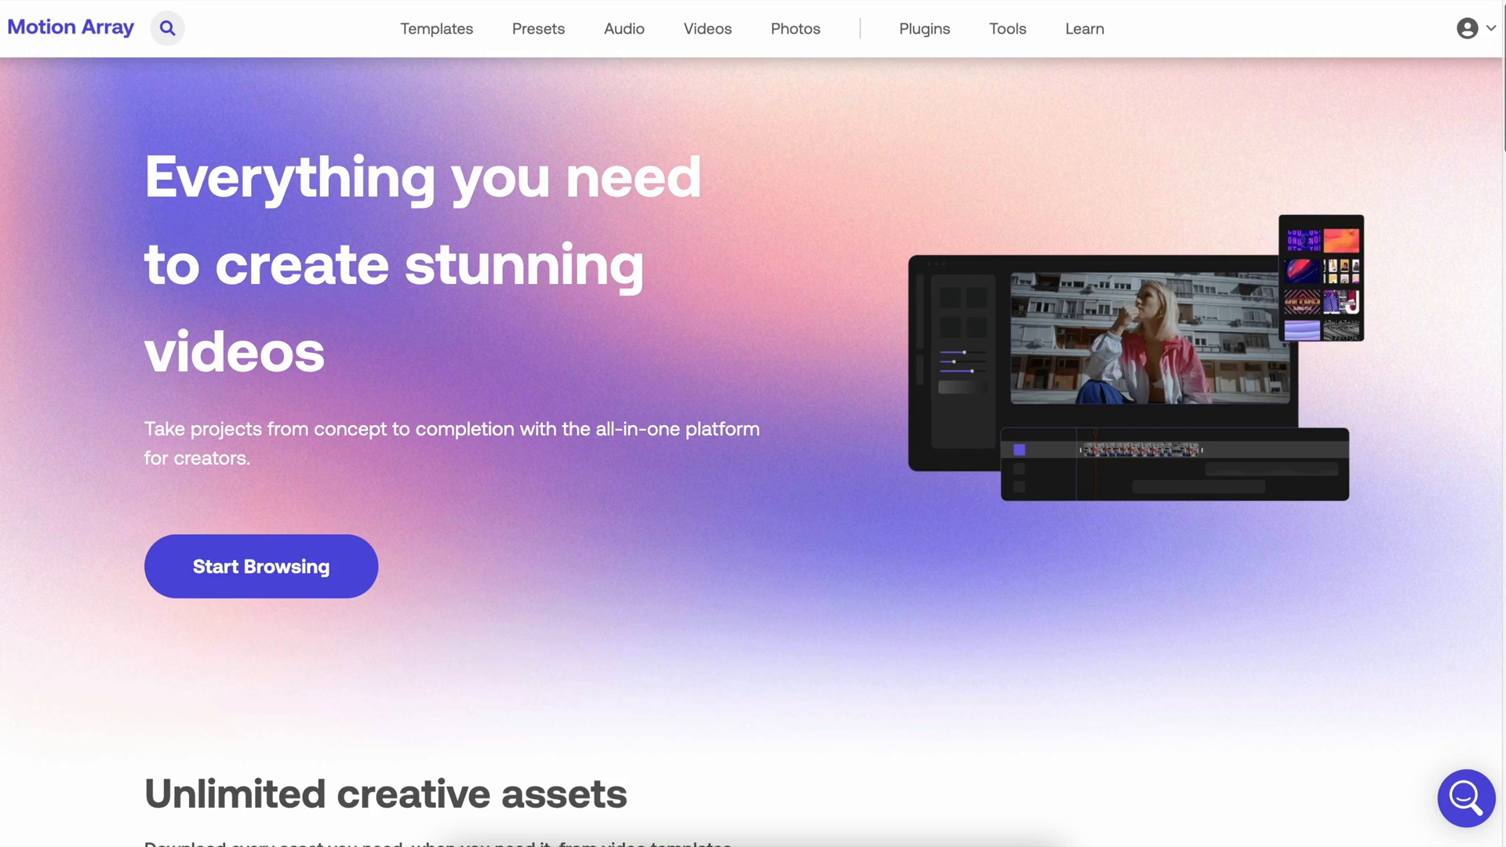
{"action": "scroll", "coordinate": [753, 423], "scroll_direction": "down", "scroll_amount": 3}
{"action": "scroll", "coordinate": [753, 423], "scroll_direction": "down", "scroll_amount": 1}
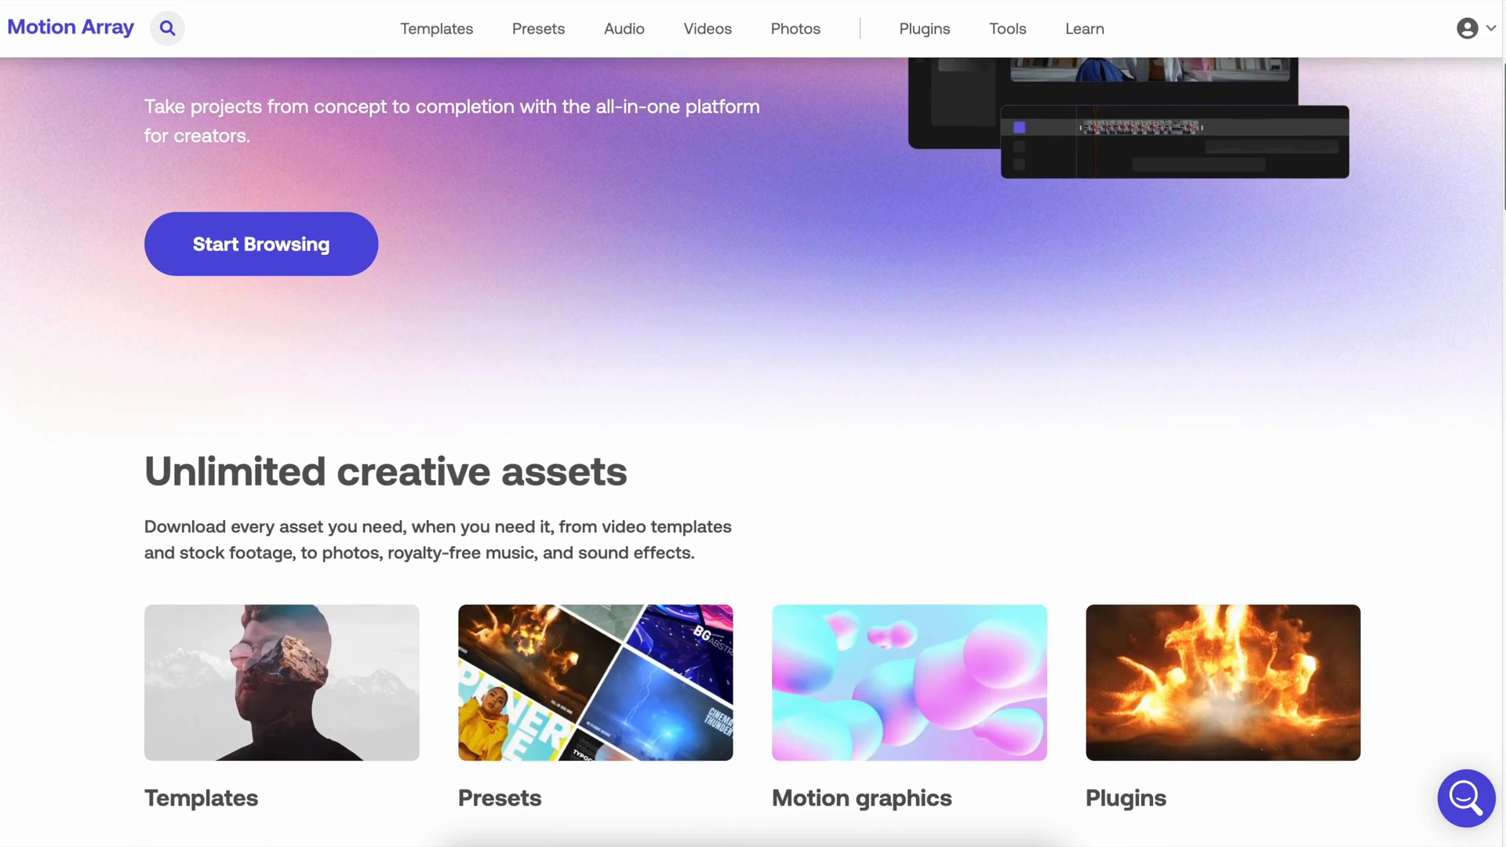
{"action": "scroll", "coordinate": [753, 423], "scroll_direction": "down", "scroll_amount": 3}
{"action": "scroll", "coordinate": [754, 424], "scroll_direction": "down", "scroll_amount": 1}
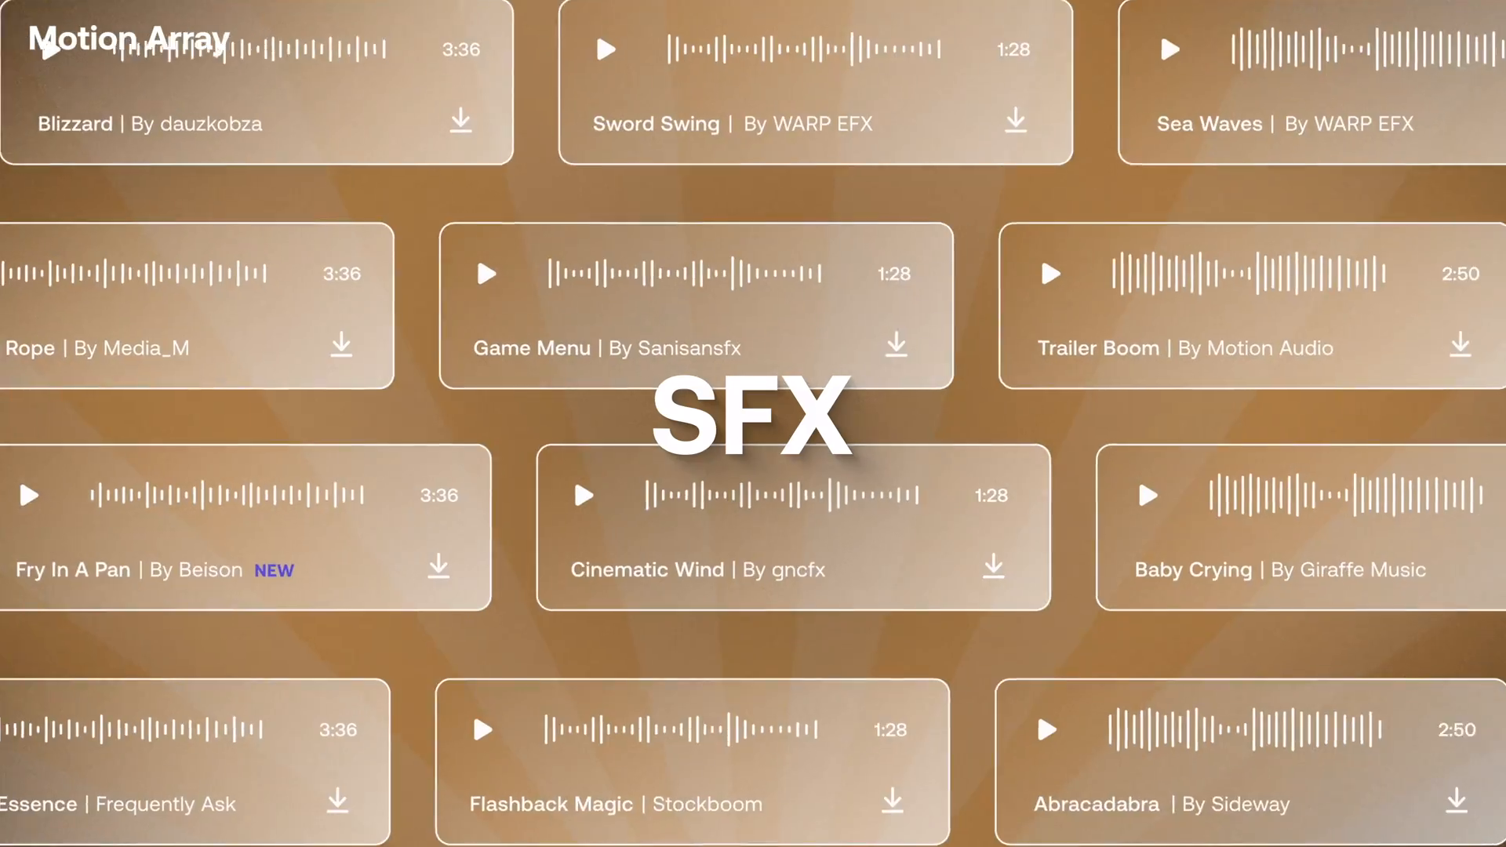